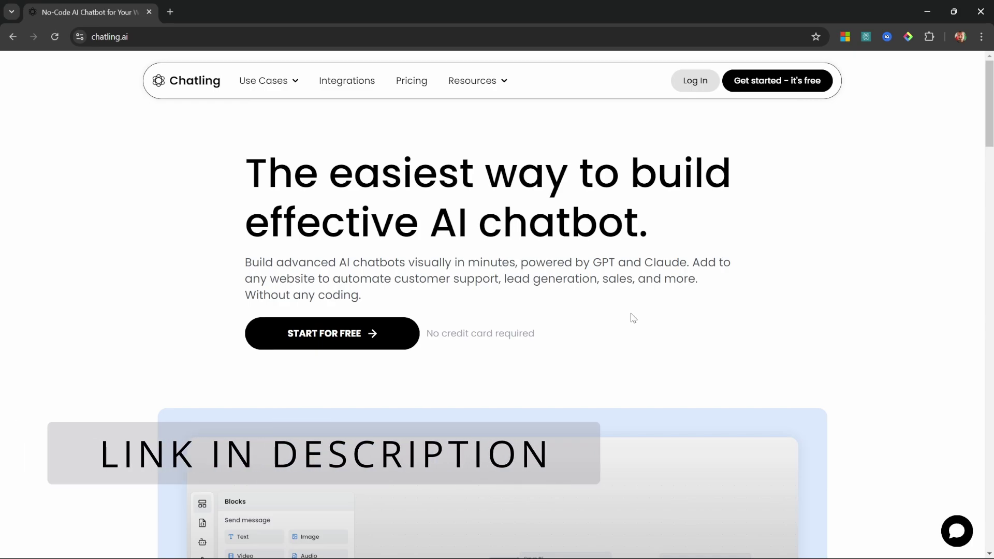
# Step: Create a new chatbot from scratch named "Oak & Barrel Support"
pyautogui.click(784, 87)
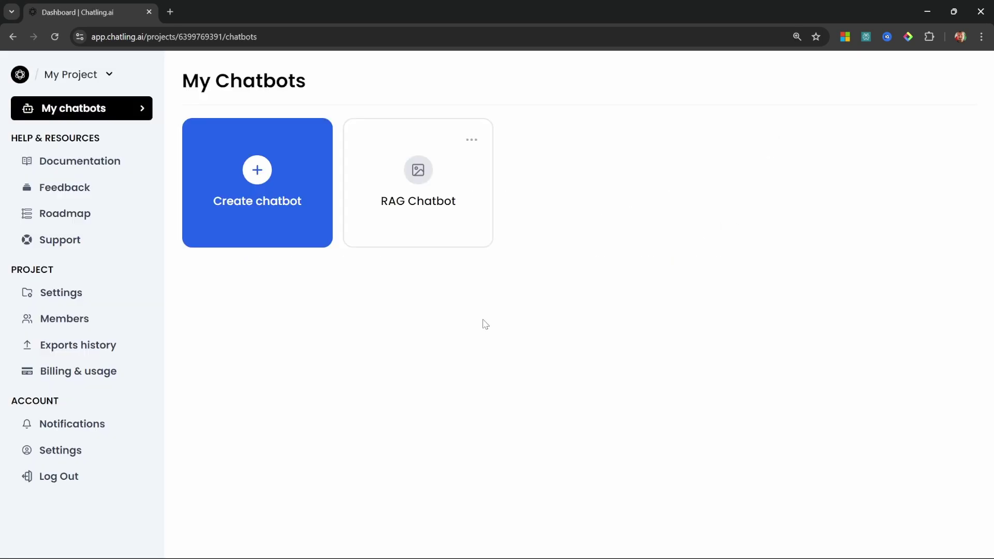
pyautogui.click(222, 217)
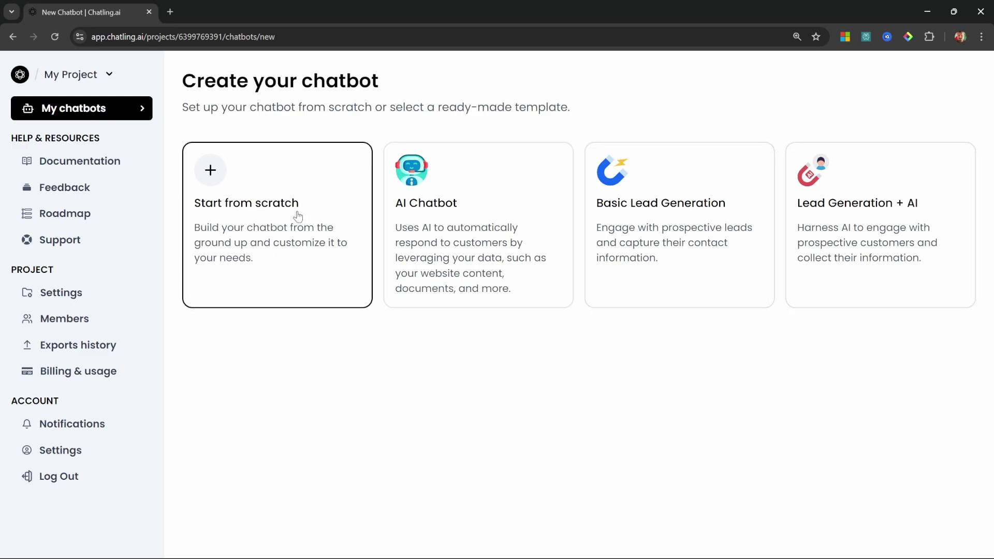
pyautogui.click(238, 214)
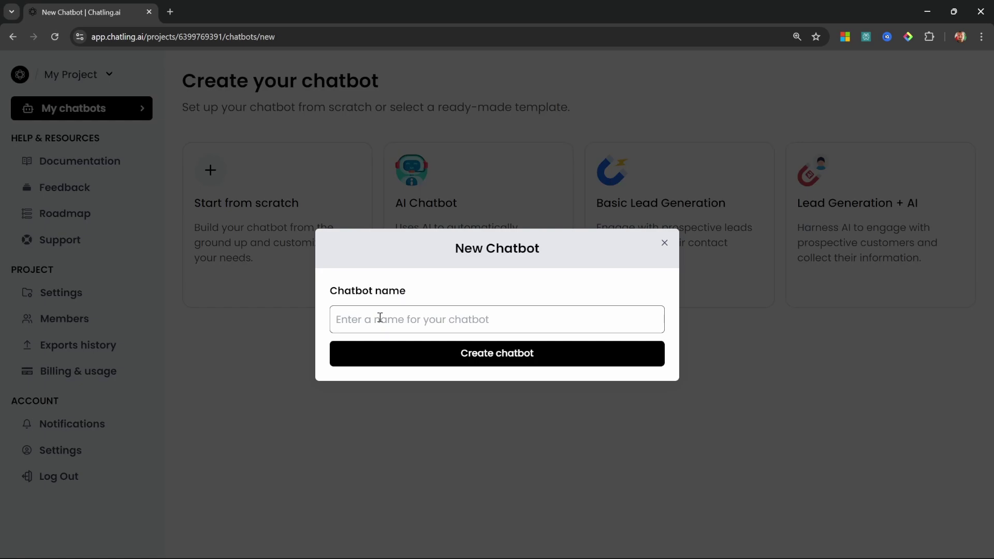
pyautogui.write('Oak')
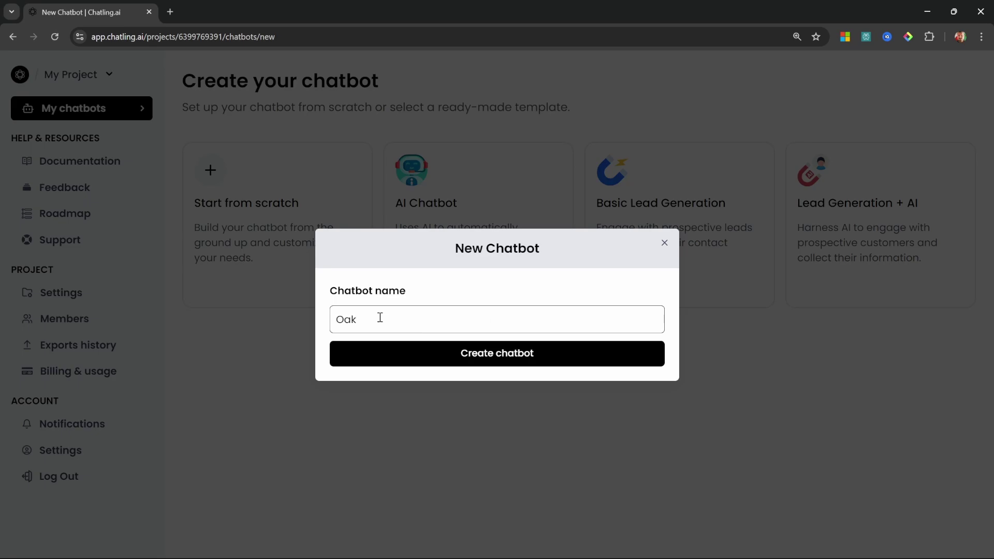
pyautogui.write(' & Barrel Support')
pyautogui.click(502, 356)
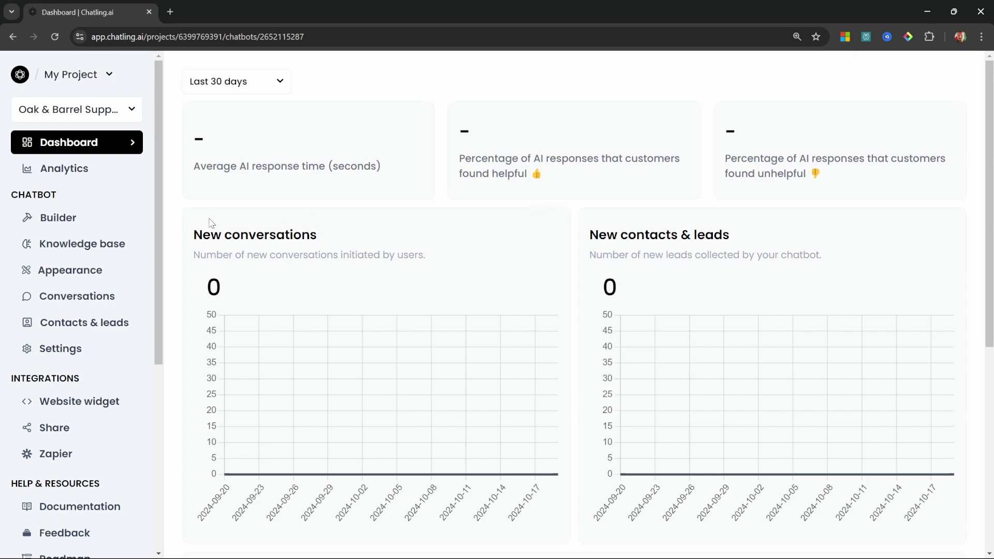
# Step: Check the chatbot's knowledge base page and open the chatbot builder
pyautogui.click(49, 219)
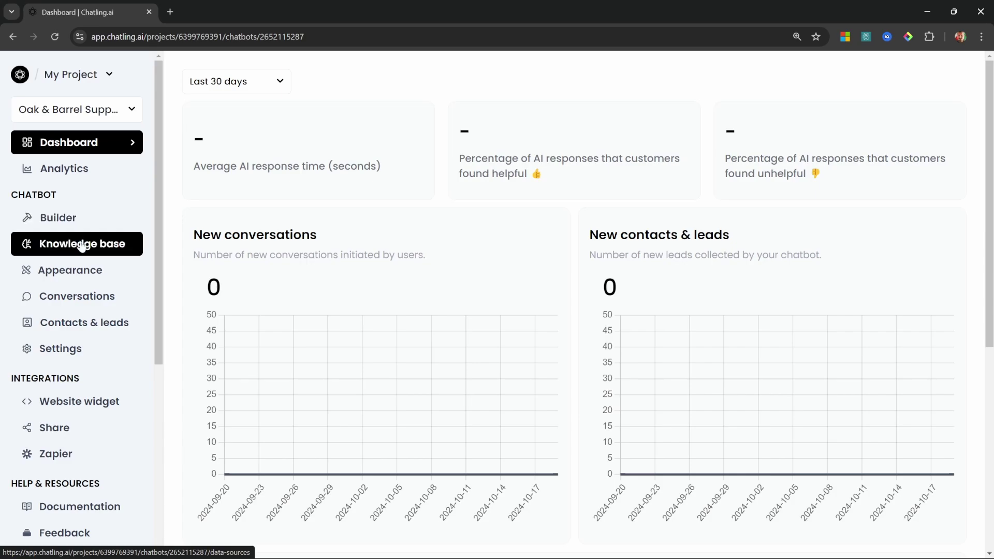
pyautogui.click(56, 217)
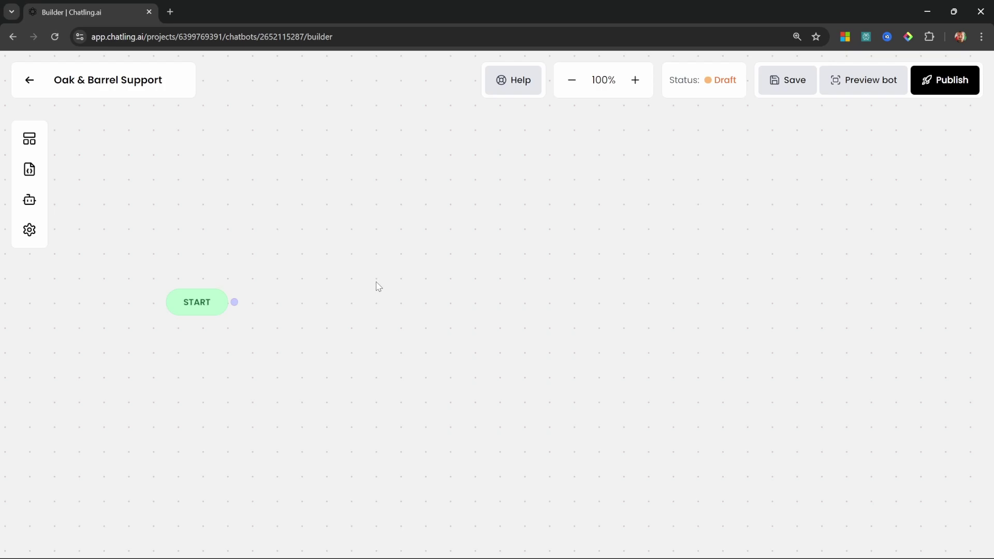
pyautogui.hotkey('alt', 'Left')
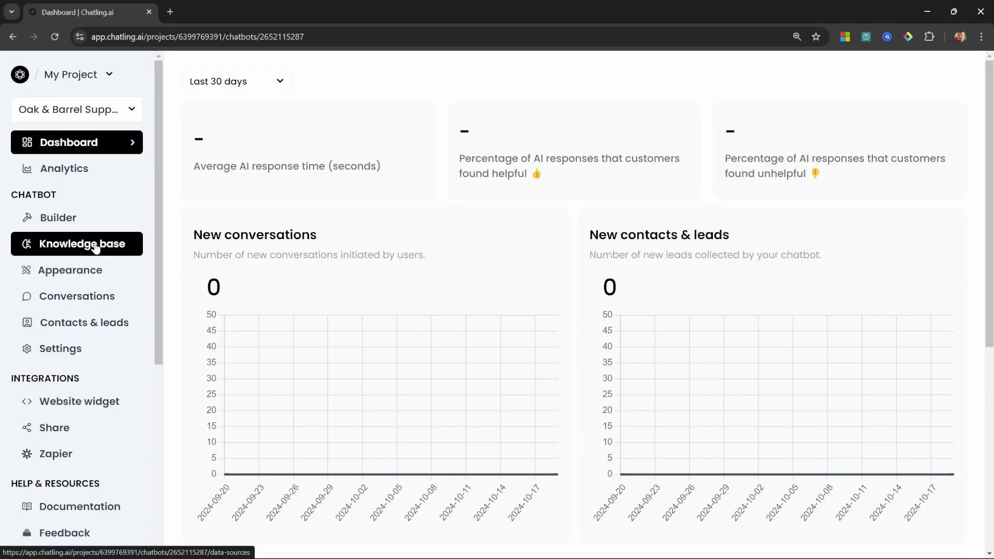
pyautogui.click(96, 247)
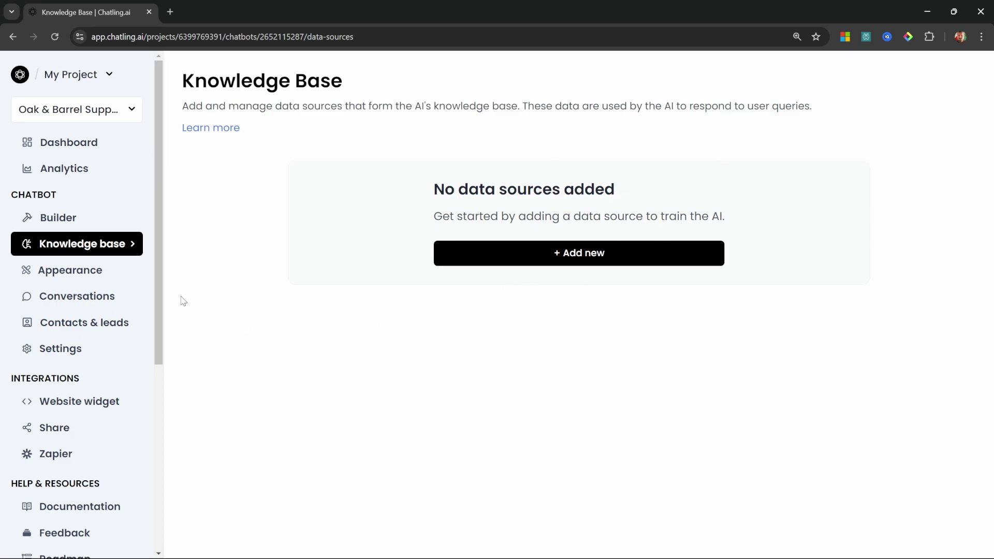
pyautogui.click(62, 218)
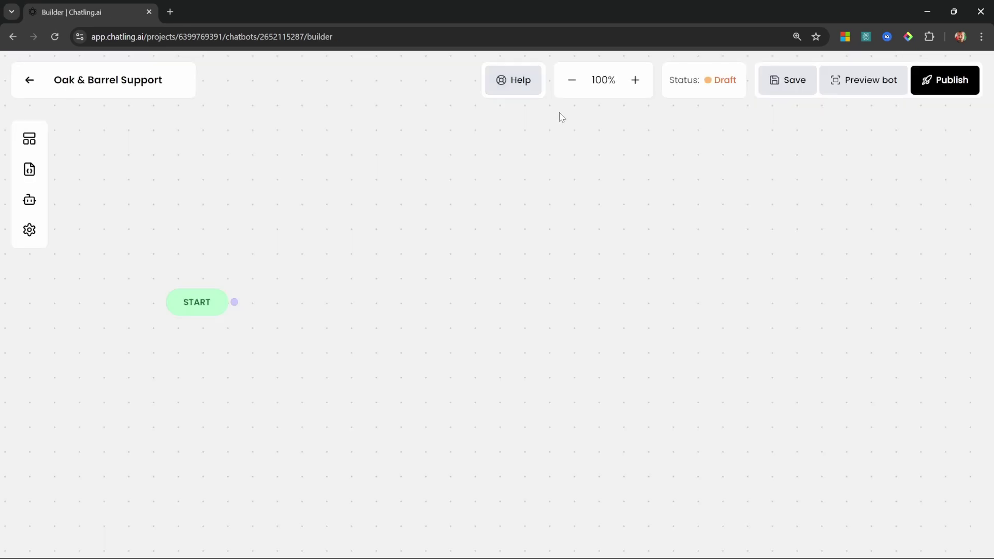
# Step: Look at the builder's help documentation and try out the canvas zoom
pyautogui.click(510, 86)
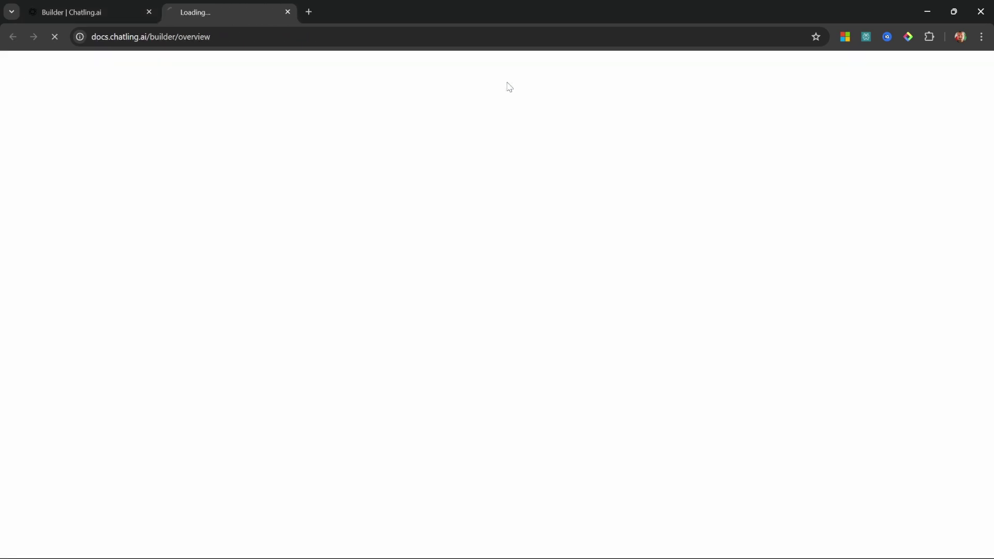
pyautogui.hotkey('ctrl', 'w')
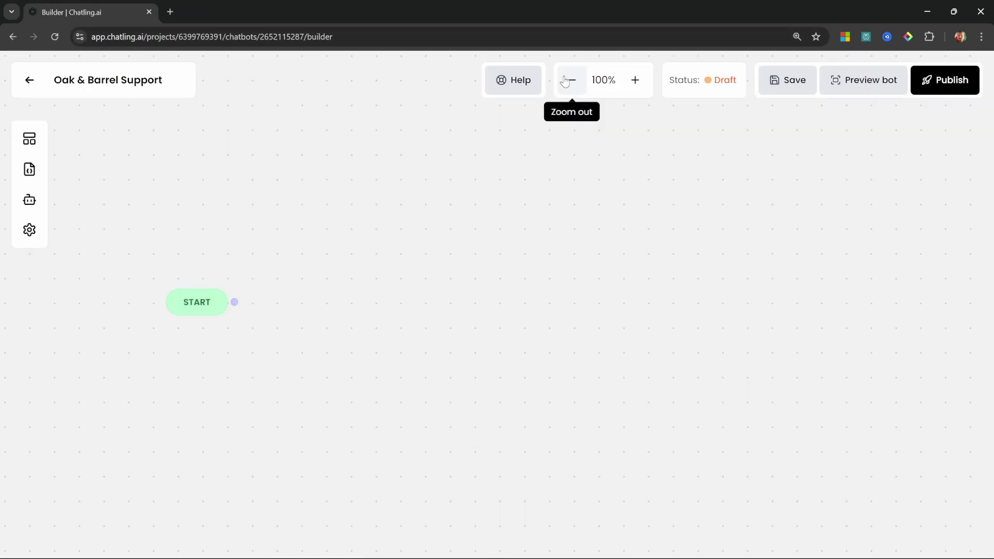
pyautogui.click(570, 80)
pyautogui.click(632, 84)
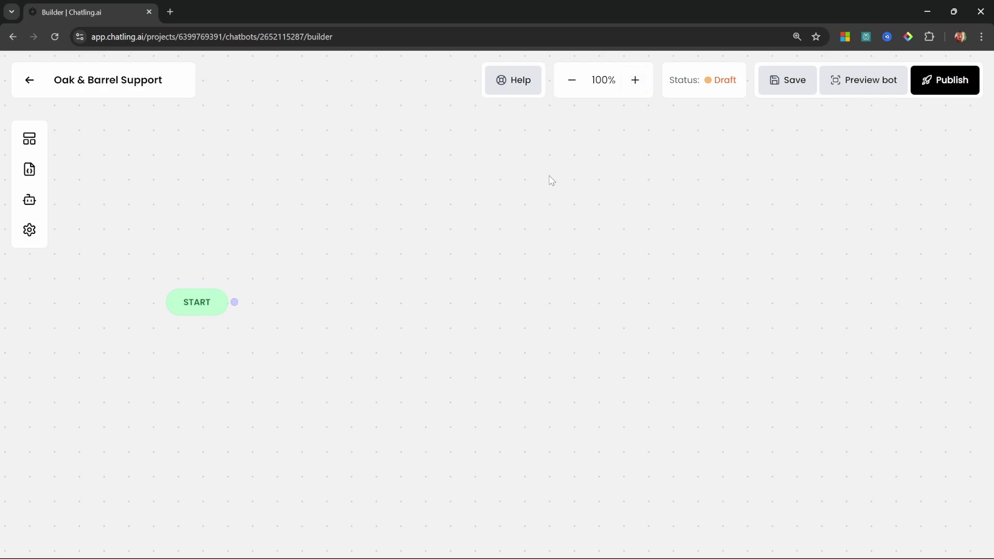
pyautogui.scroll(-1, 555, 175)
pyautogui.scroll(-1, 569, 215)
pyautogui.scroll(2, 569, 219)
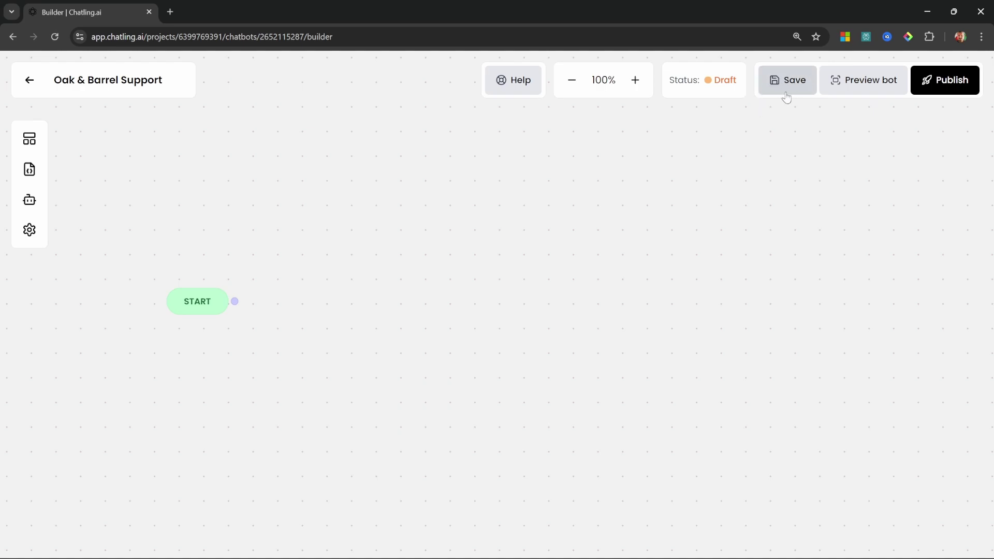
# Step: Preview the empty chatbot flow, close the preview and publish the chatbot
pyautogui.click(882, 85)
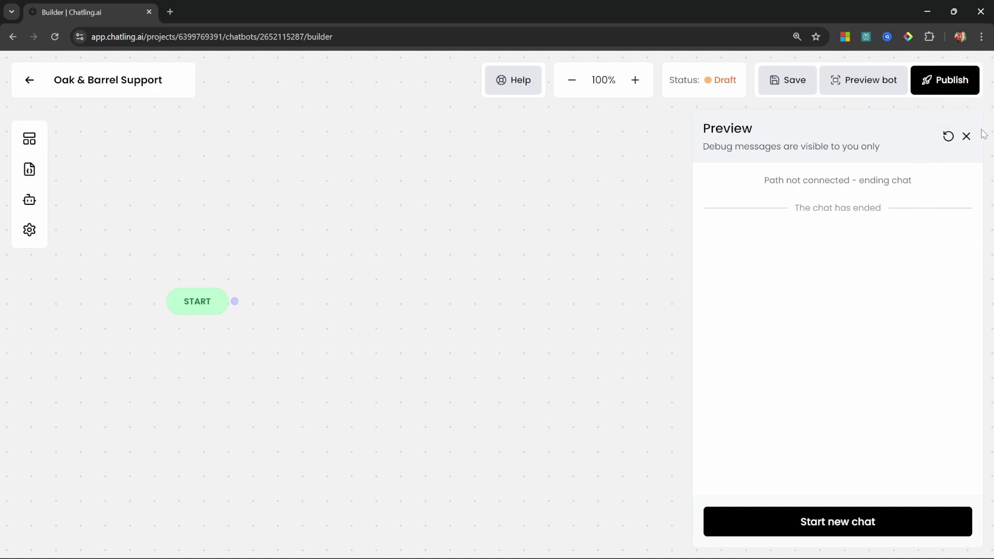
pyautogui.click(966, 138)
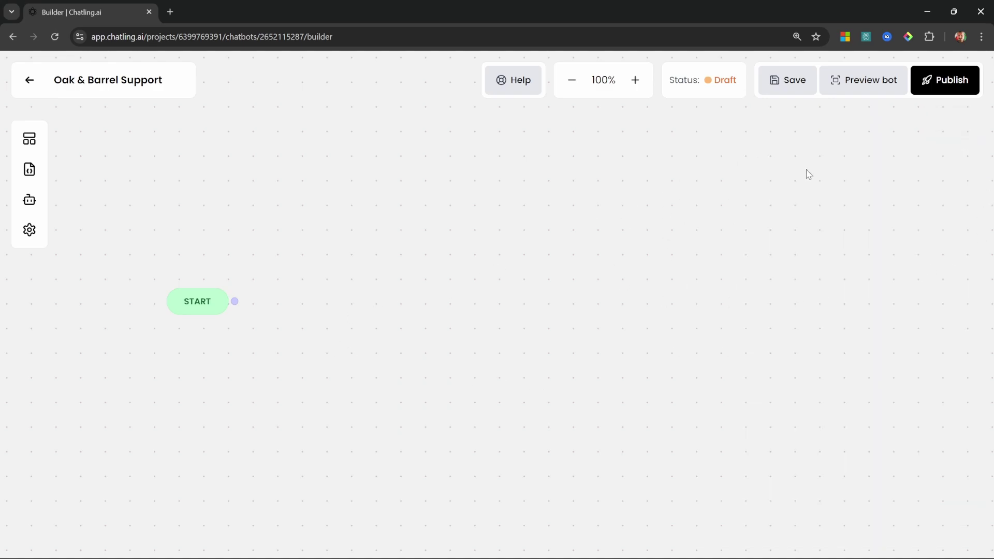
pyautogui.click(941, 85)
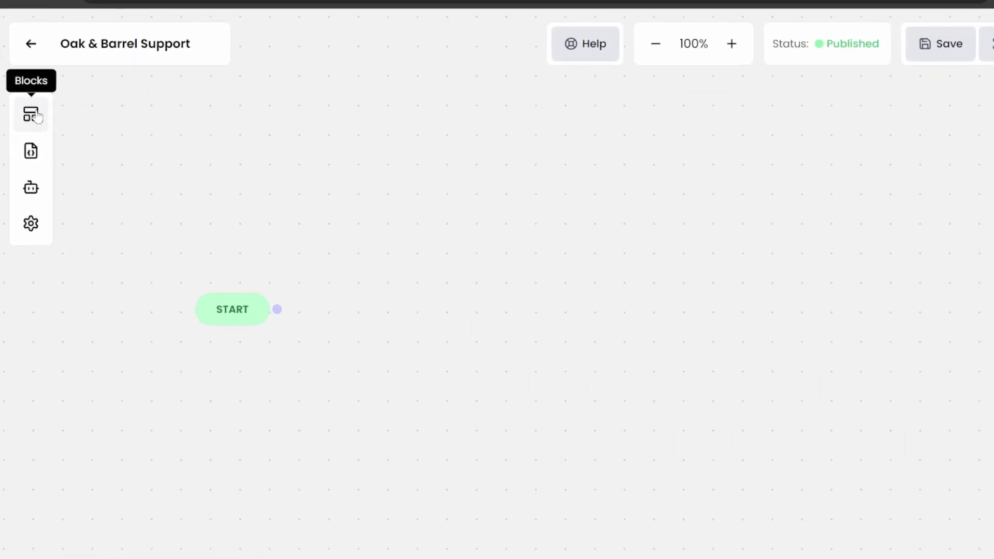
# Step: Examine the builder's variables, AI configuration settings and the full list of available block types
pyautogui.click(33, 114)
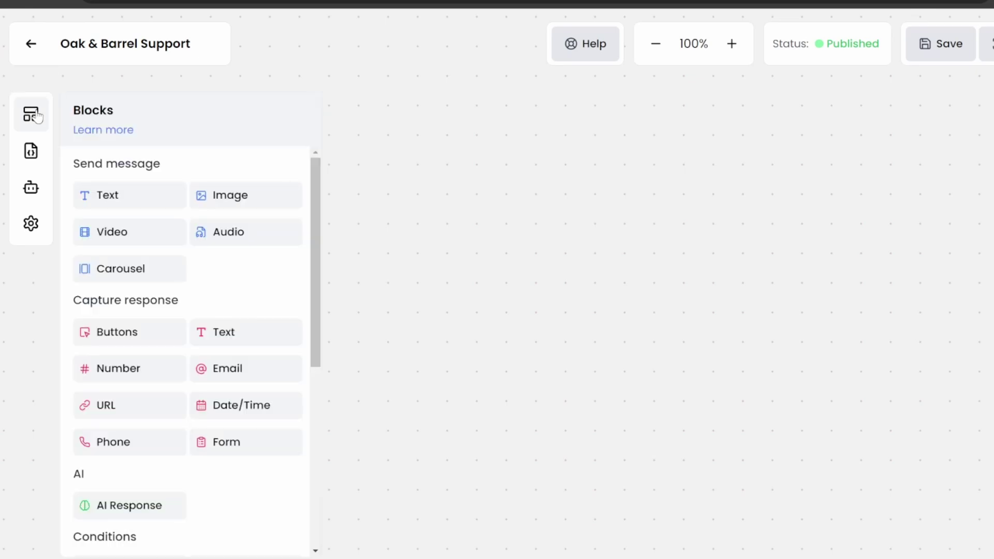
pyautogui.click(33, 151)
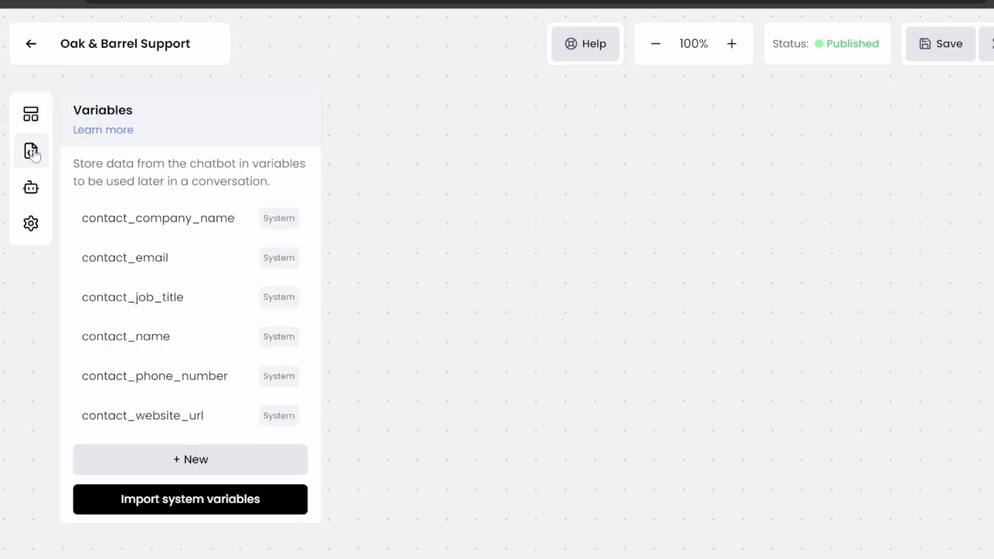
pyautogui.click(32, 187)
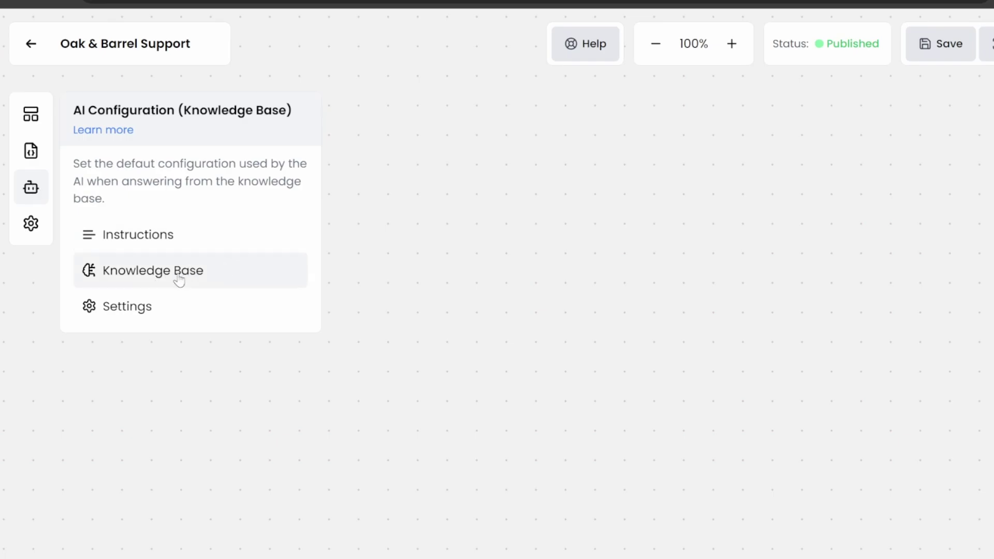
pyautogui.click(135, 310)
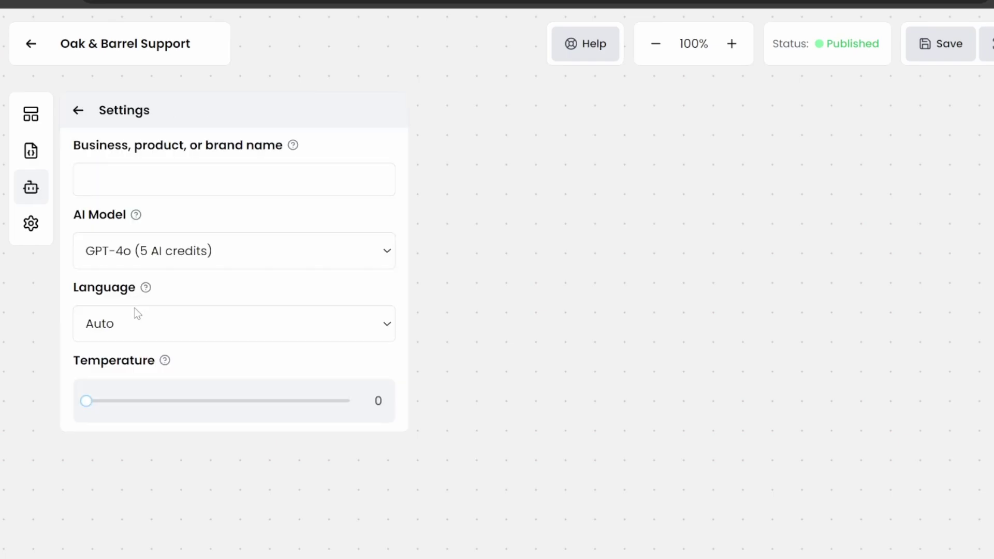
pyautogui.click(31, 114)
pyautogui.click(30, 118)
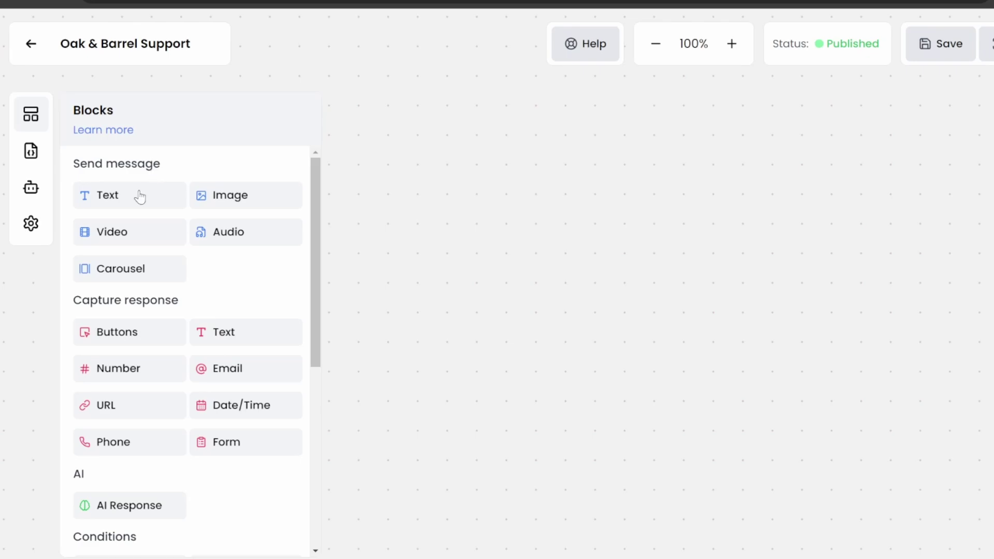
pyautogui.scroll(-1, 69, 235)
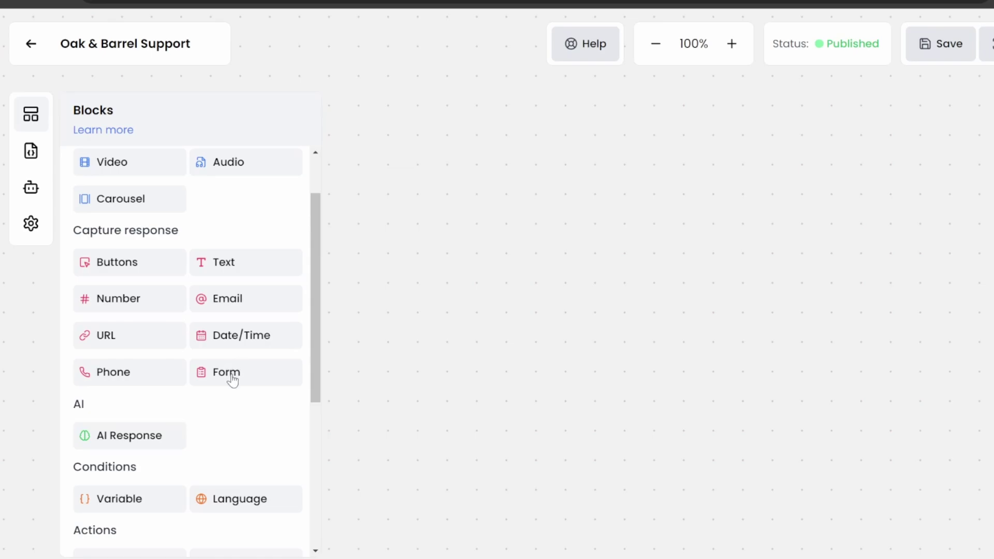
pyautogui.scroll(-3, 176, 290)
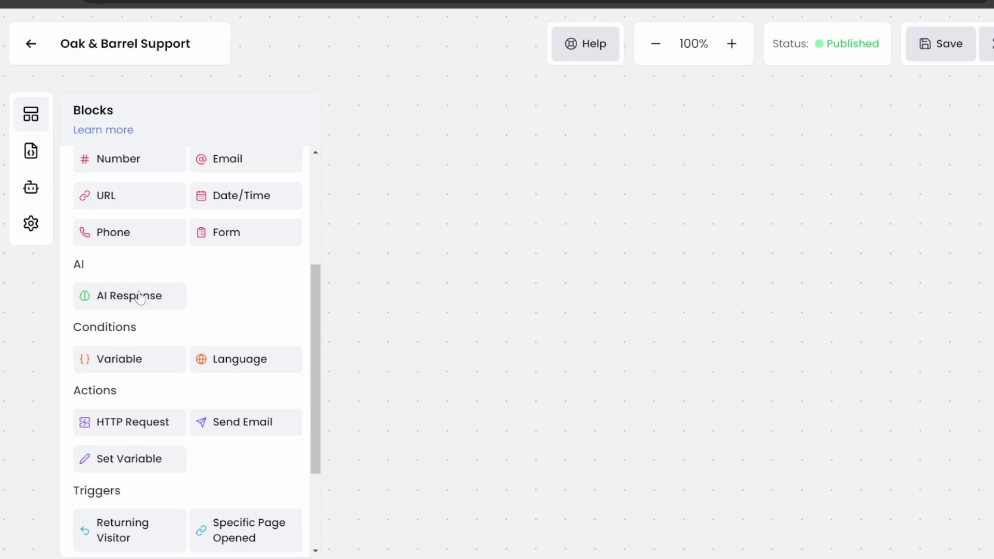
pyautogui.scroll(-3, 140, 298)
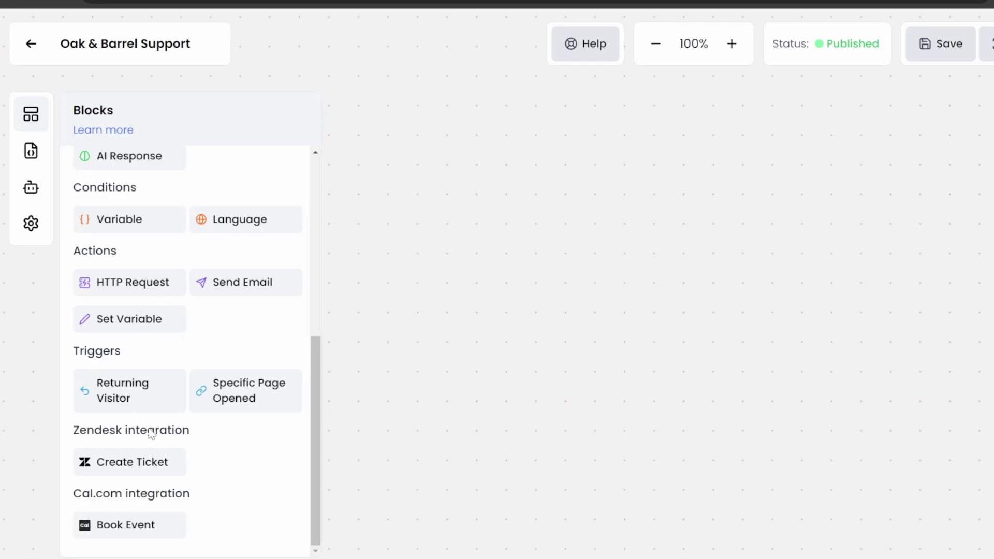
pyautogui.scroll(10, 162, 528)
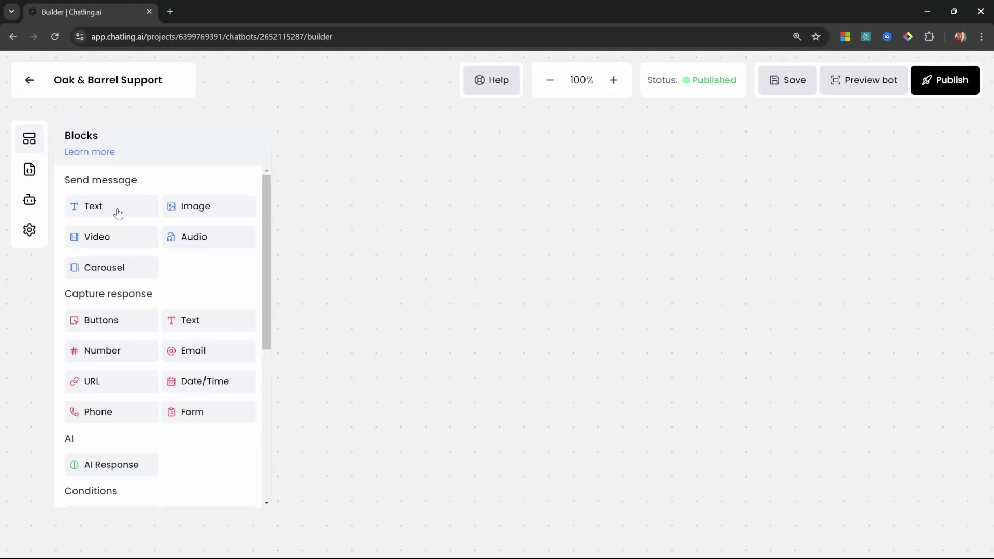
# Step: Add a send-message Text block to the canvas beside the START node and select it for editing
pyautogui.moveTo(90, 207); pyautogui.dragTo(309, 221)
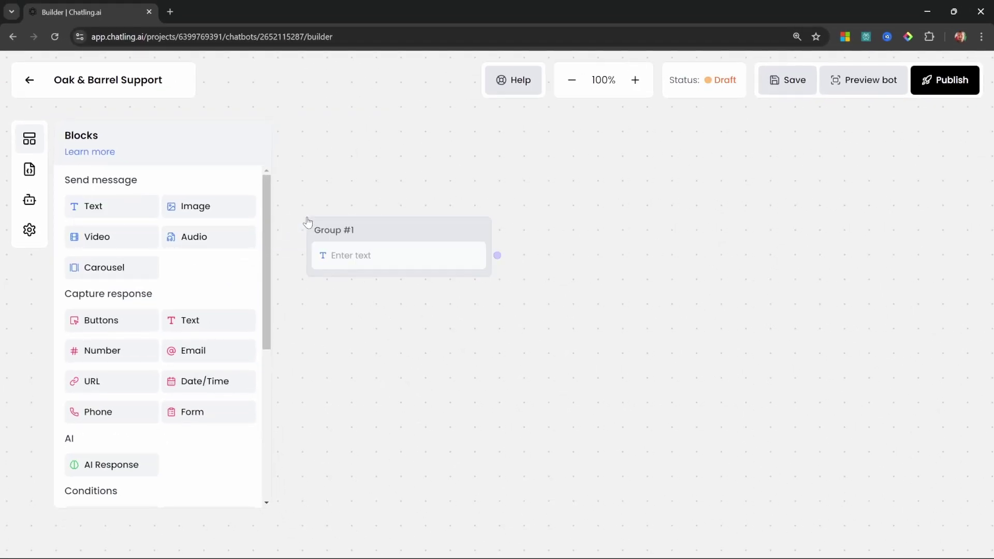
pyautogui.click(28, 138)
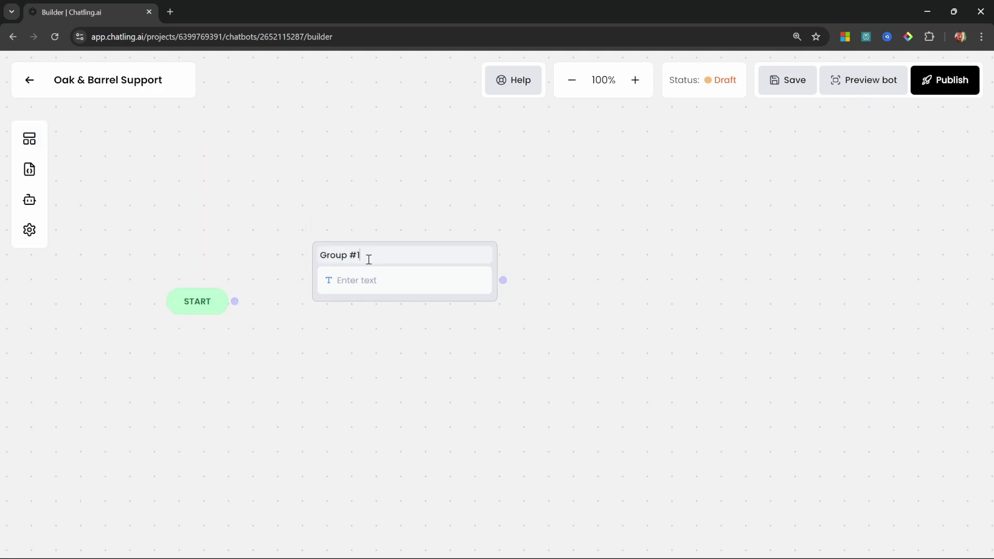
pyautogui.click(373, 300)
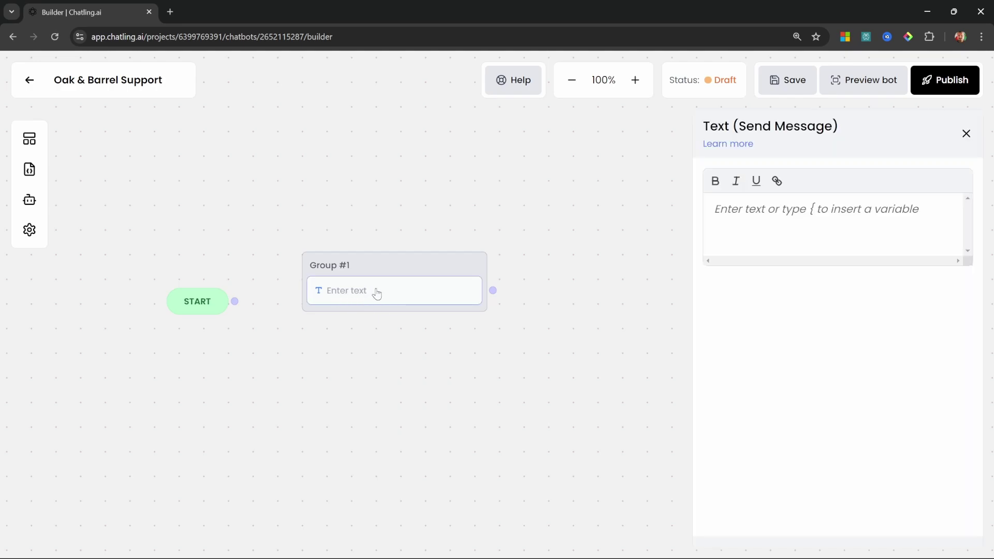
# Step: Rename the text block's group to "Greeting"
pyautogui.click(361, 265)
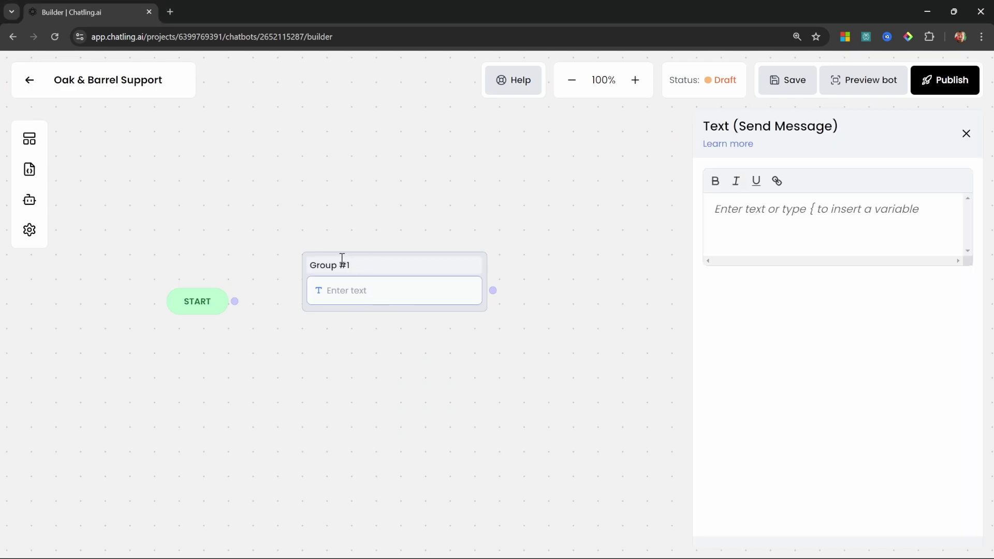
pyautogui.press('BackSpace')
pyautogui.press('BackSpace')
pyautogui.press('BackSpace')
pyautogui.press('BackSpace')
pyautogui.press('BackSpace')
pyautogui.press('BackSpace')
pyautogui.press('BackSpace')
pyautogui.write('Greeting')
pyautogui.press('Return')
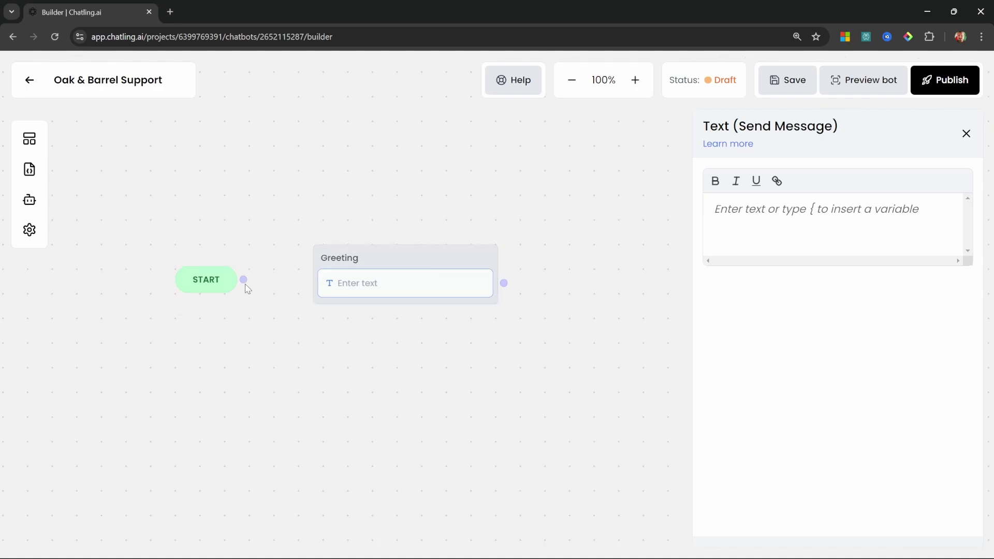
# Step: Connect the START node to the Greeting group and move the group slightly up on the canvas
pyautogui.moveTo(243, 280); pyautogui.dragTo(319, 271)
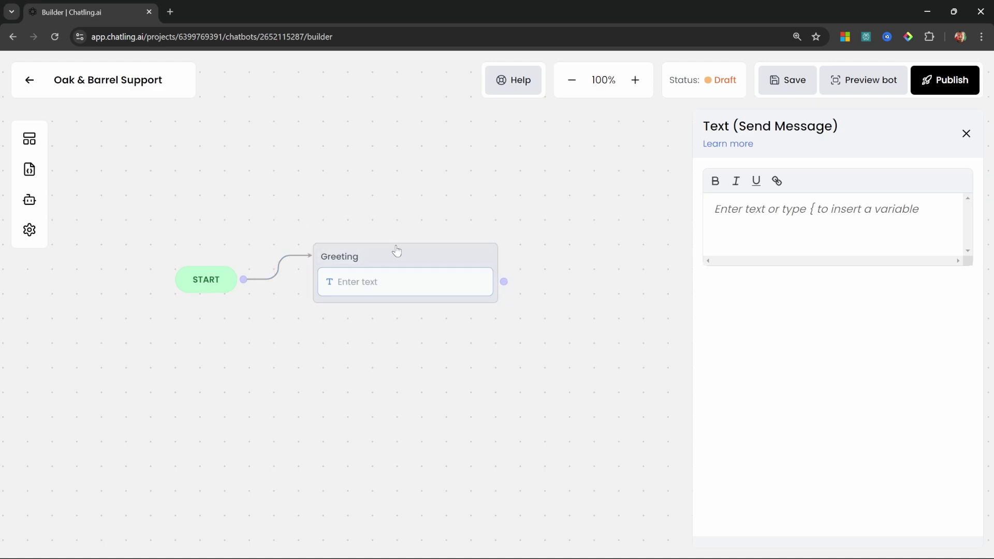
pyautogui.moveTo(396, 251); pyautogui.dragTo(404, 237)
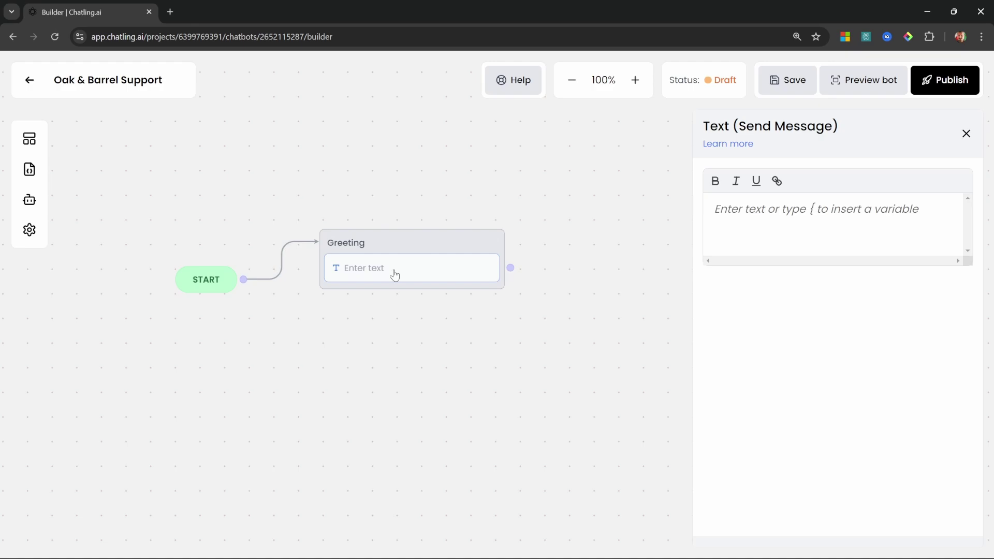
# Step: Set the Greeting group's text message to "Hi there!" and preview the bot
pyautogui.click(766, 215)
pyautogui.write('Hi there!')
pyautogui.click(640, 204)
pyautogui.click(863, 81)
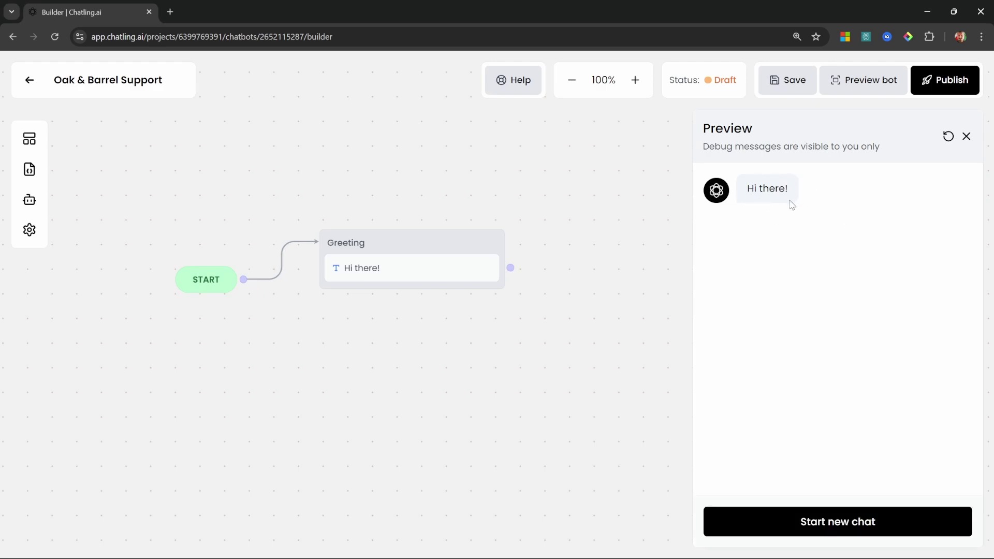
# Step: Add a second send-message Text block to the Greeting group reading "Welcome to Oak & Barrel." and preview the bot
pyautogui.click(30, 139)
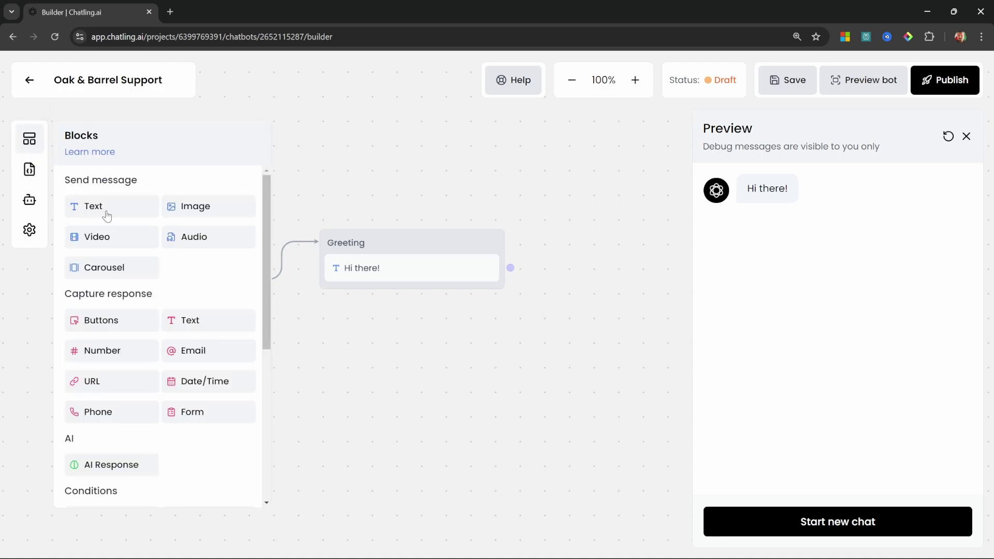
pyautogui.moveTo(95, 206); pyautogui.dragTo(386, 296)
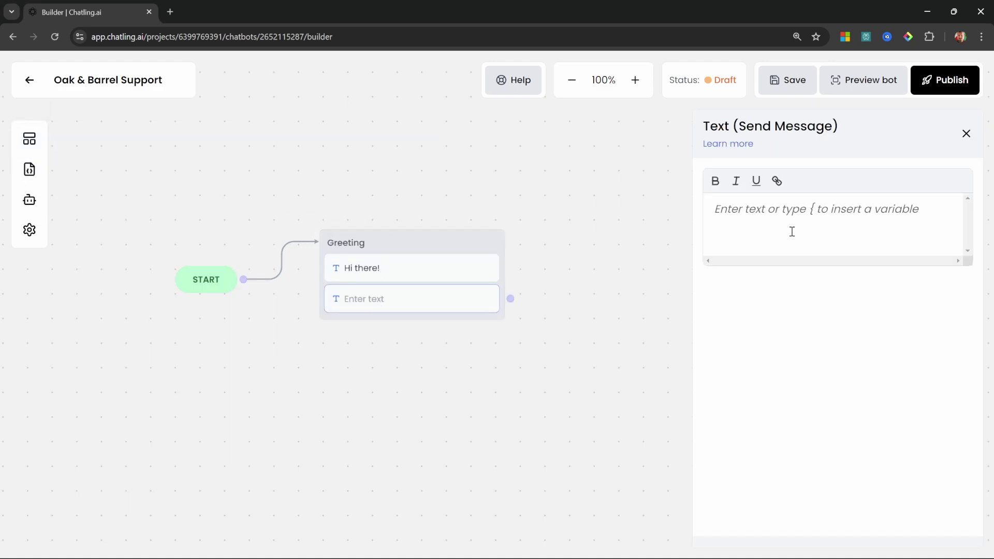
pyautogui.click(834, 215)
pyautogui.write('Welcome to Oak & Barrel.')
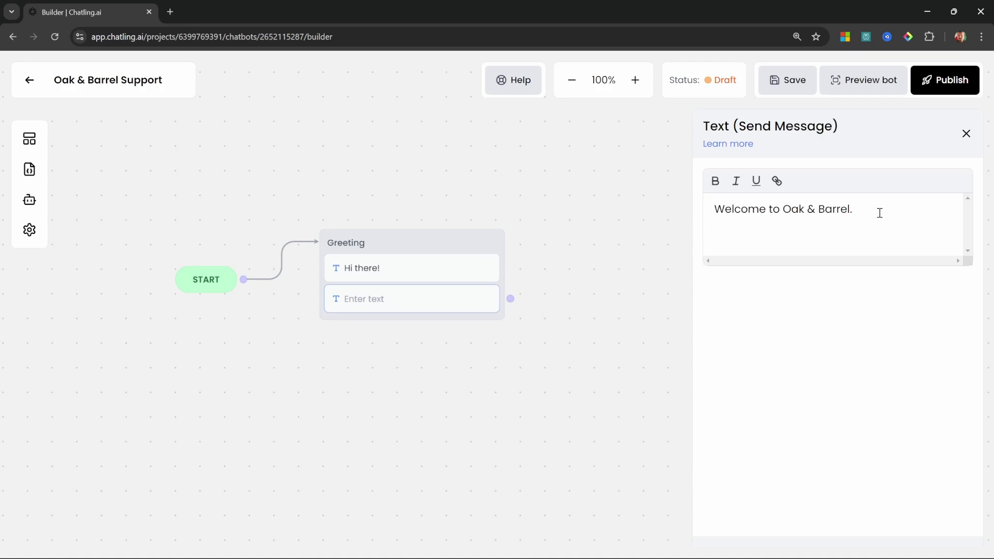
pyautogui.click(854, 85)
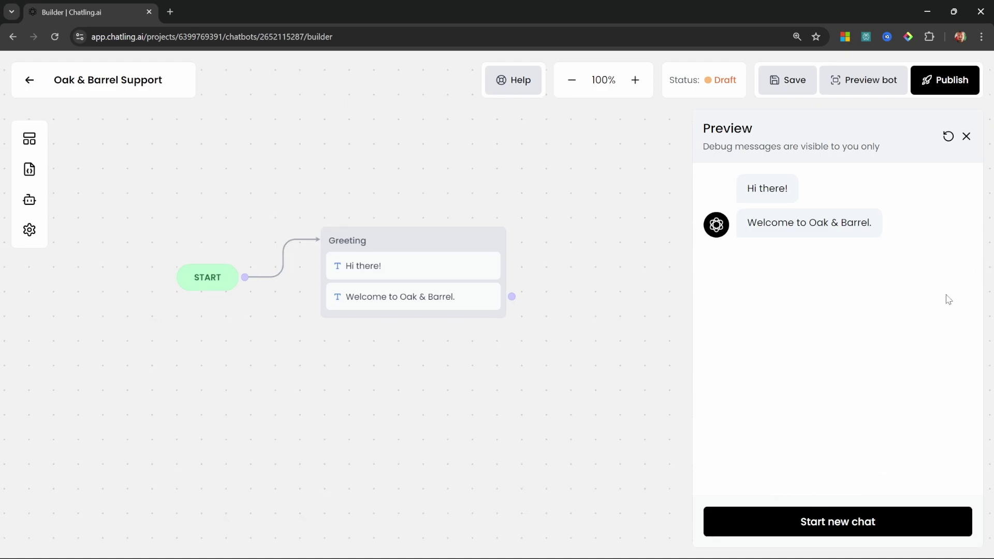
# Step: Add a capture-response Buttons block below the Greeting group and name its new group "User Selection"
pyautogui.click(23, 143)
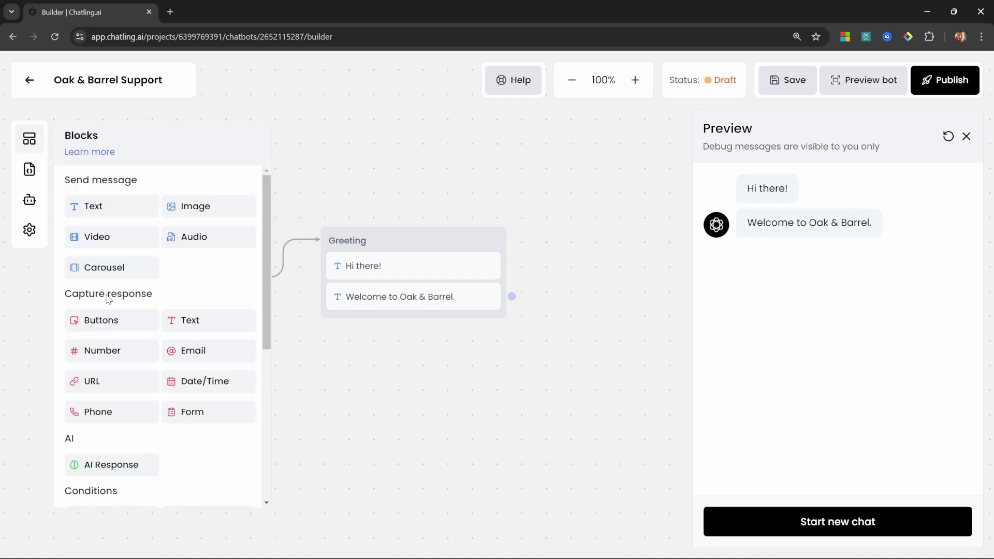
pyautogui.moveTo(114, 323); pyautogui.dragTo(426, 353)
pyautogui.doubleClick(339, 363)
pyautogui.write('Use')
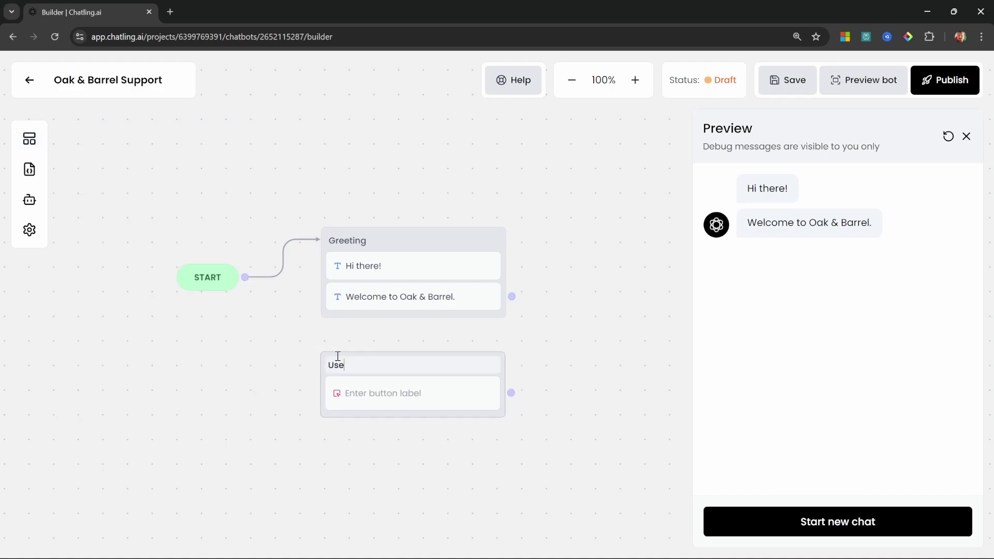
pyautogui.write('r Selection')
pyautogui.press('Return')
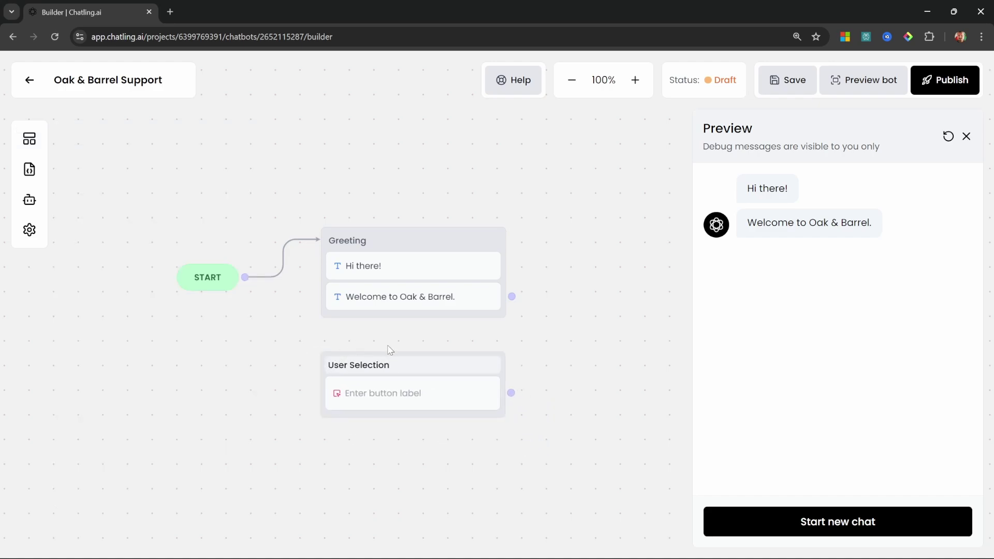
# Step: Set up two buttons in the User Selection group labelled "Make a Reservation" and "General Enquiries"
pyautogui.click(383, 394)
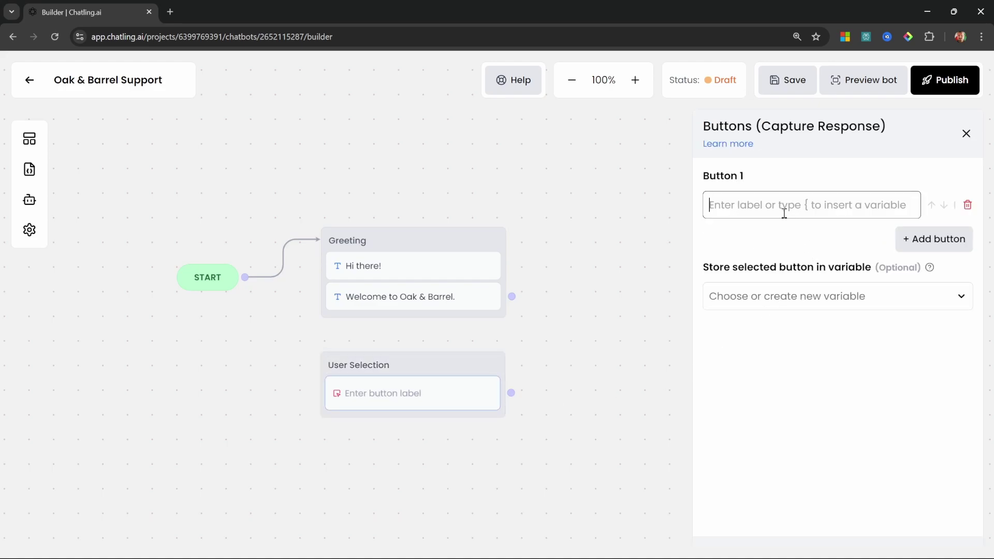
pyautogui.write('Make a Reservation')
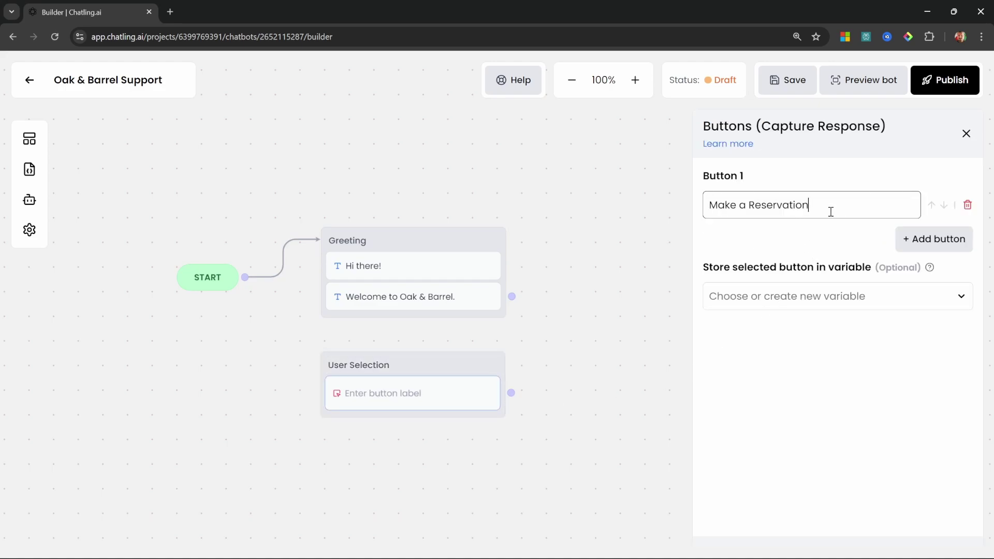
pyautogui.click(898, 239)
pyautogui.click(768, 262)
pyautogui.write('General Enquiries')
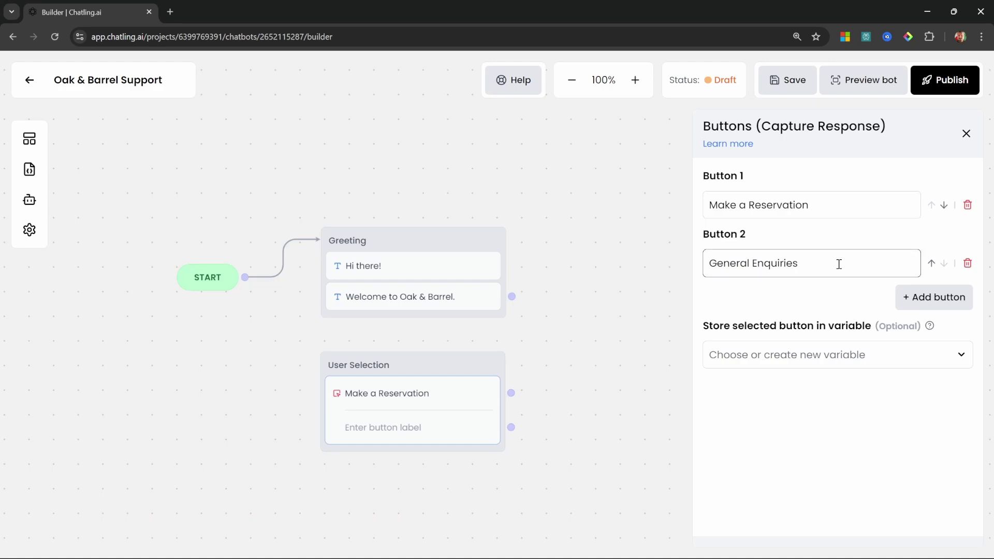
pyautogui.click(841, 289)
# Step: Connect the Greeting group's output to the User Selection group and preview the bot
pyautogui.moveTo(520, 301); pyautogui.dragTo(417, 337)
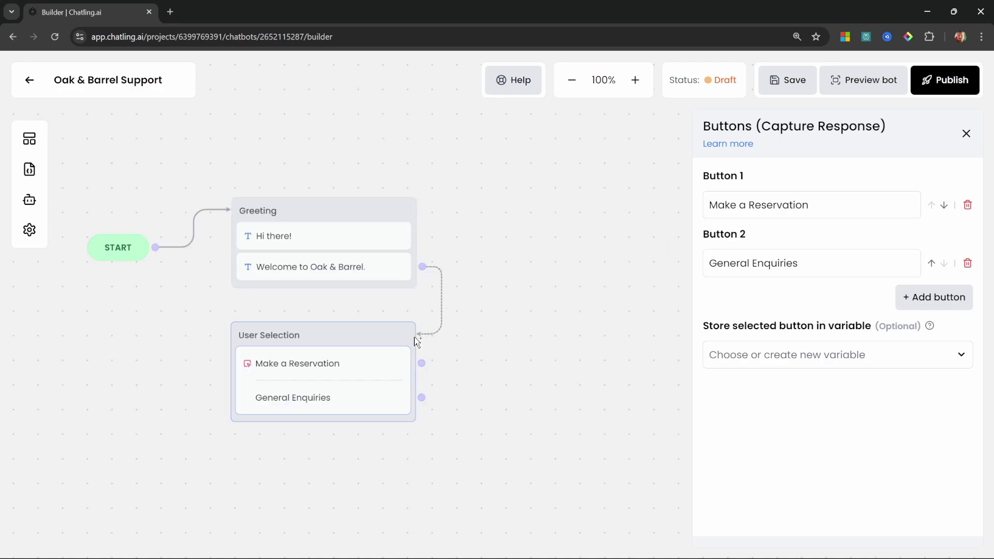
pyautogui.click(846, 82)
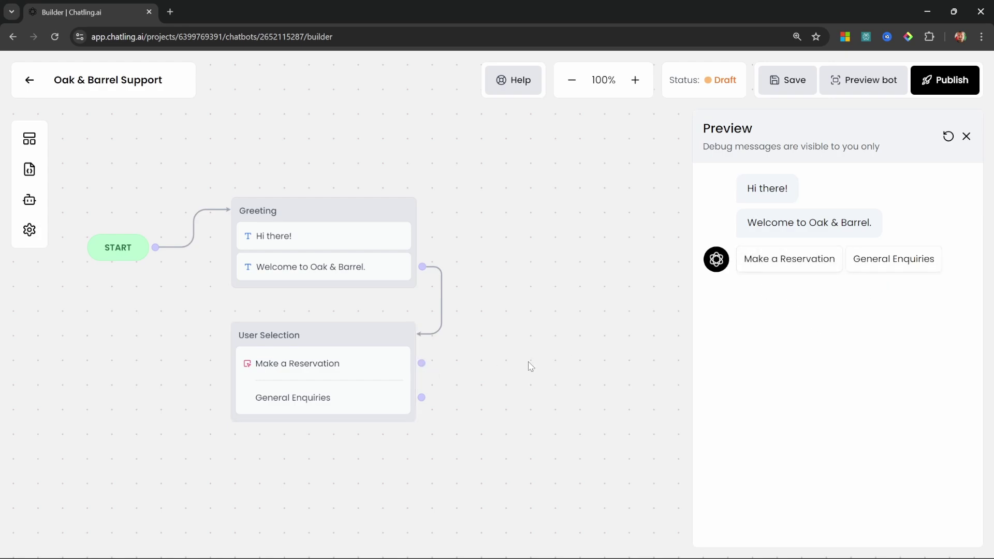
# Step: Add a send-message Text block in the empty canvas area beside the existing groups and name its group "Reservations"
pyautogui.moveTo(510, 333); pyautogui.dragTo(381, 285)
pyautogui.scroll(1, 381, 286)
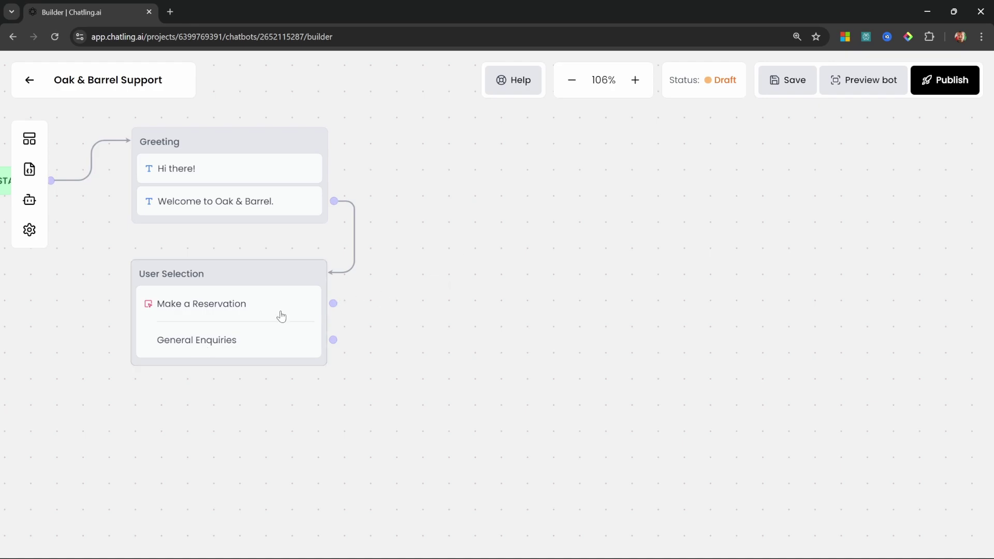
pyautogui.click(29, 139)
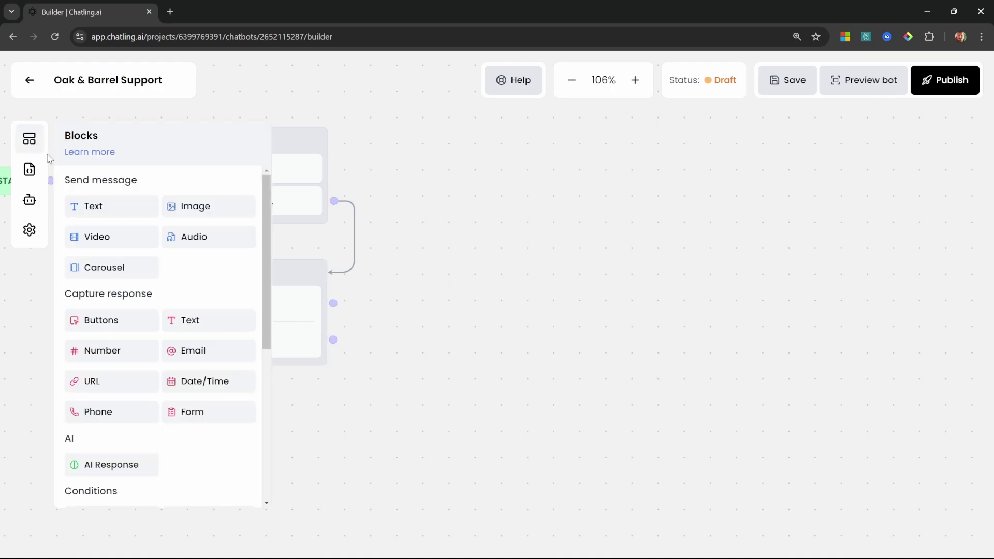
pyautogui.moveTo(100, 208); pyautogui.dragTo(576, 290)
pyautogui.doubleClick(495, 213)
pyautogui.hotkey('ctrl', 'a')
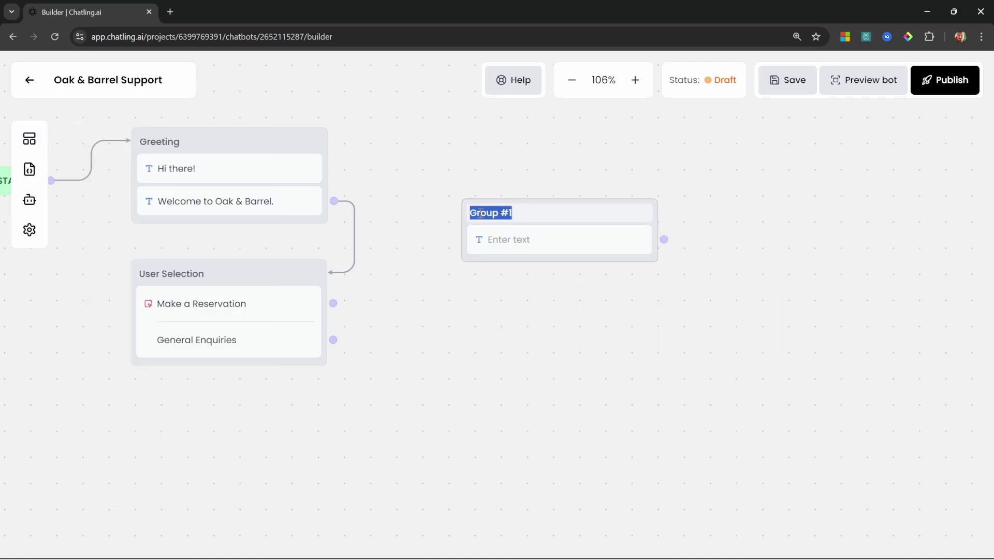
pyautogui.write('Reservations')
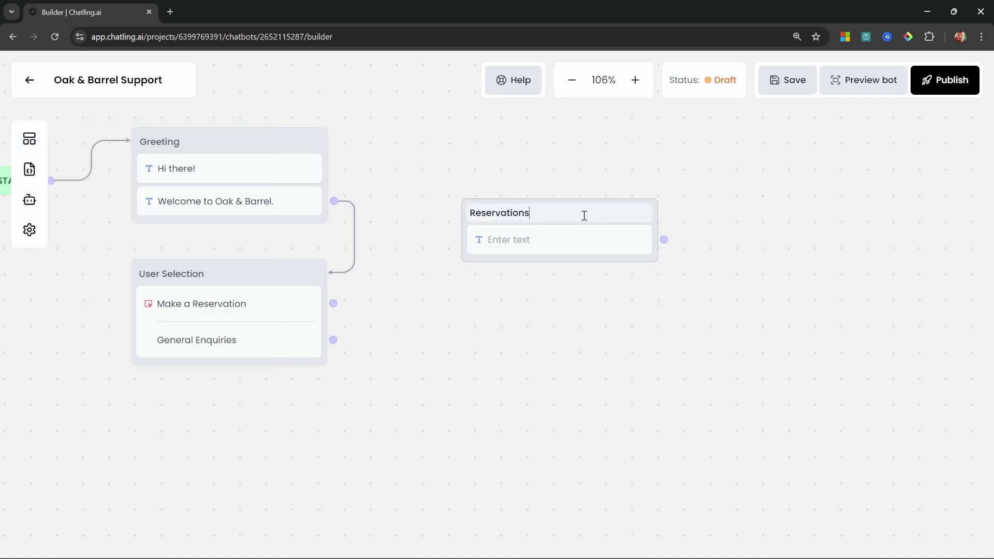
# Step: Enter the Reservations message offering booking help and requesting "the following information", and link the Make a Reservation button to that group
pyautogui.click(517, 239)
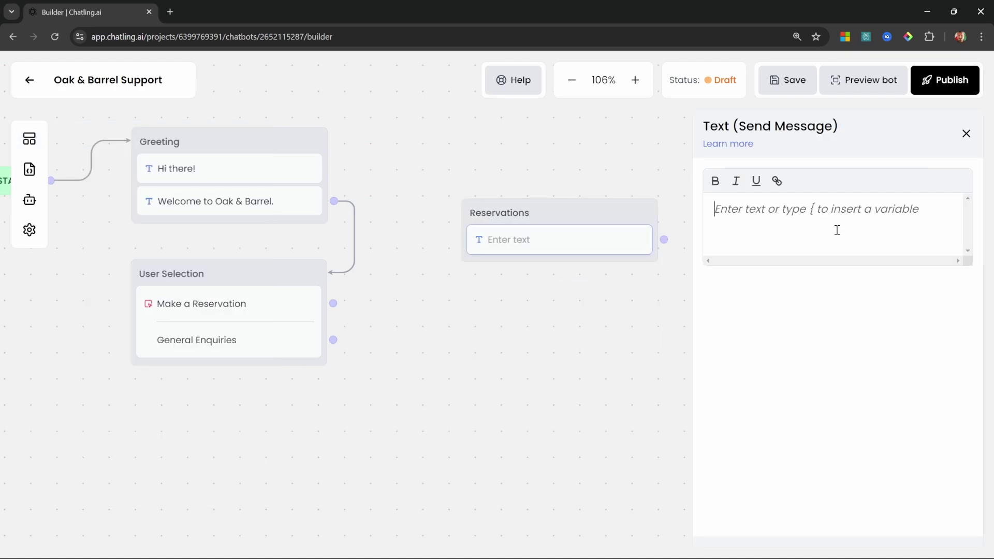
pyautogui.write('I will gladly assist you with making a reservation.  Please could you supply the following information?')
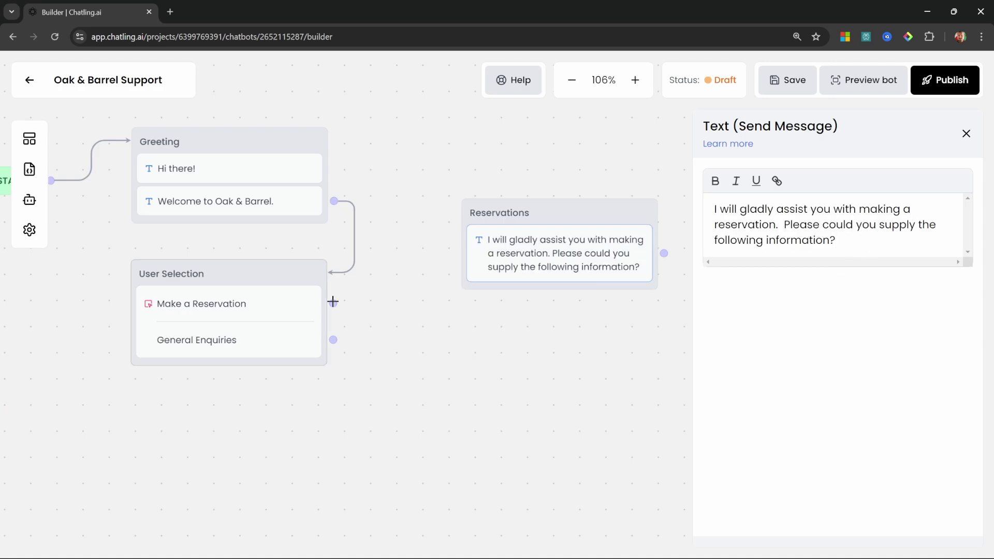
pyautogui.moveTo(333, 301); pyautogui.dragTo(472, 216)
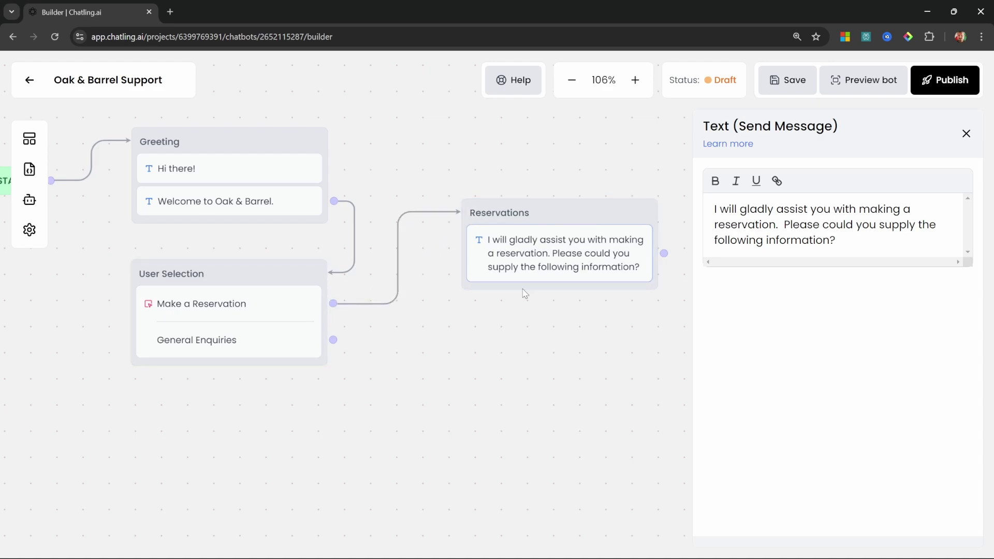
# Step: Add a Form block to the Reservations group with a "Your name" field stored in the contact_name variable
pyautogui.click(29, 139)
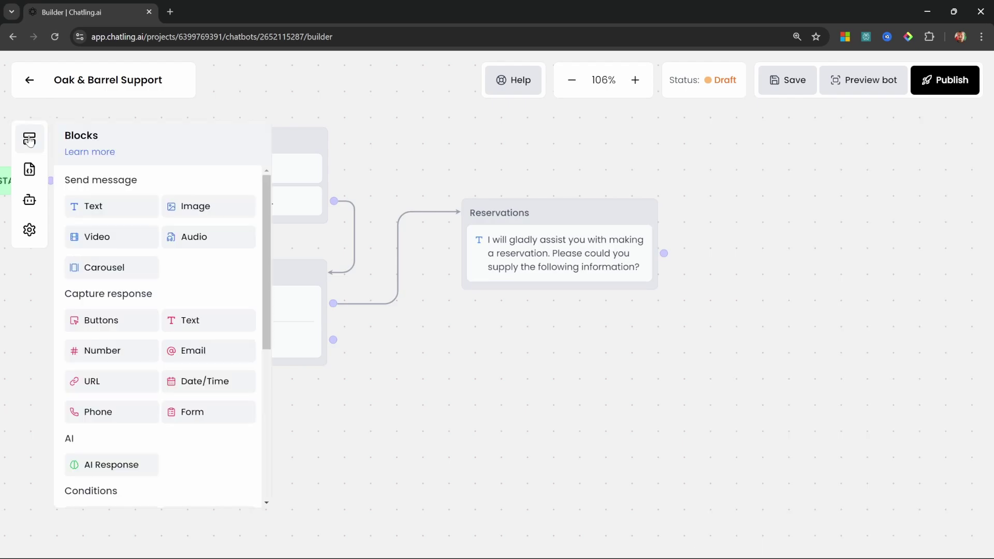
pyautogui.moveTo(192, 412); pyautogui.dragTo(531, 301)
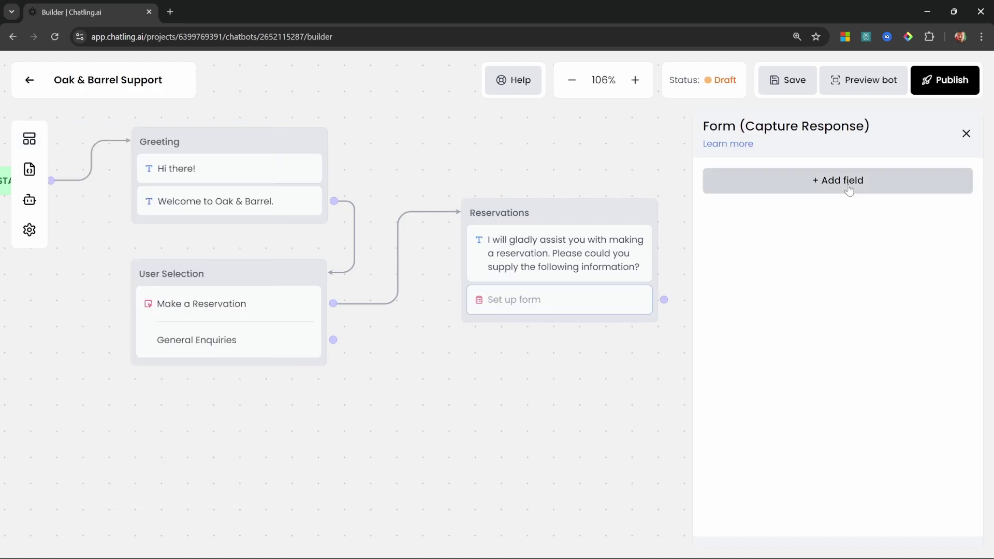
pyautogui.click(850, 183)
pyautogui.click(751, 203)
pyautogui.write('Your name')
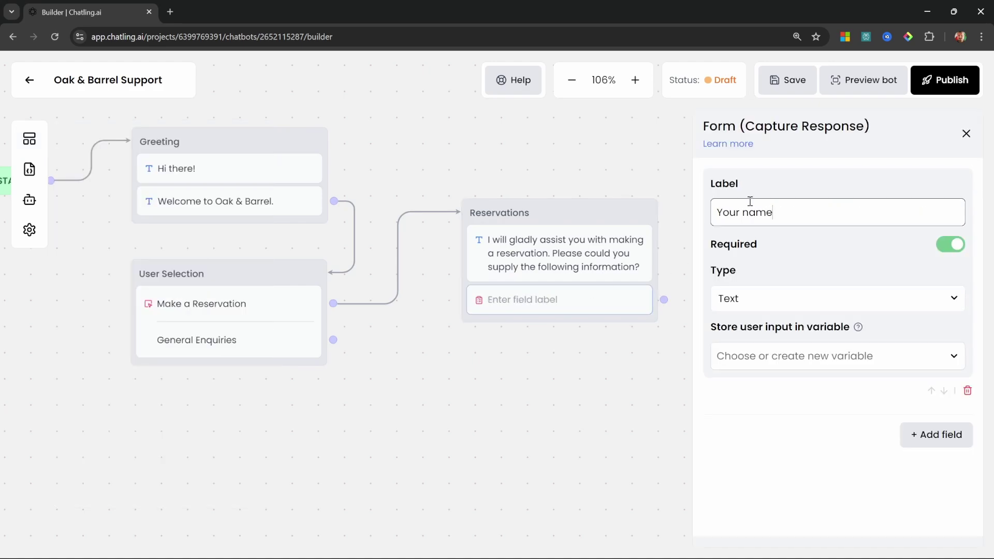
pyautogui.press('Return')
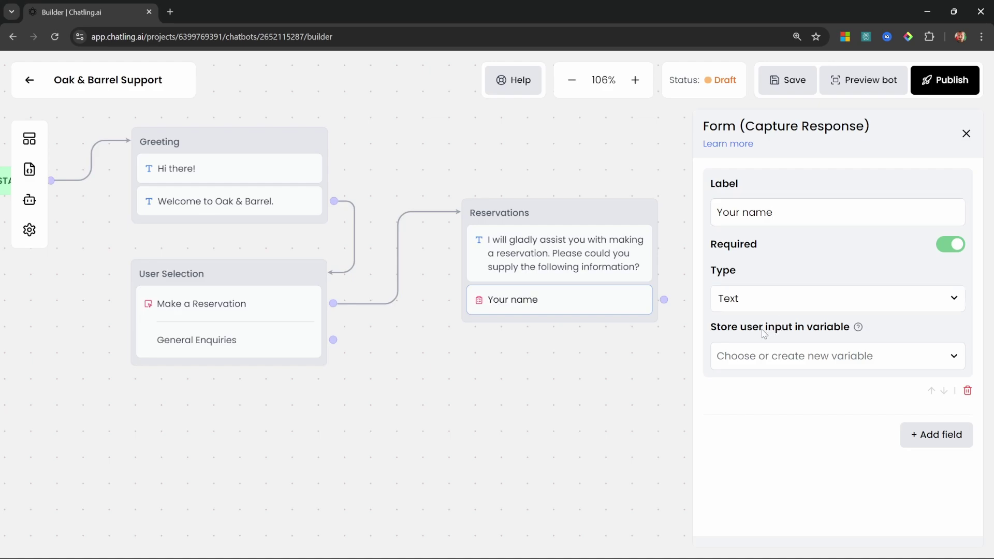
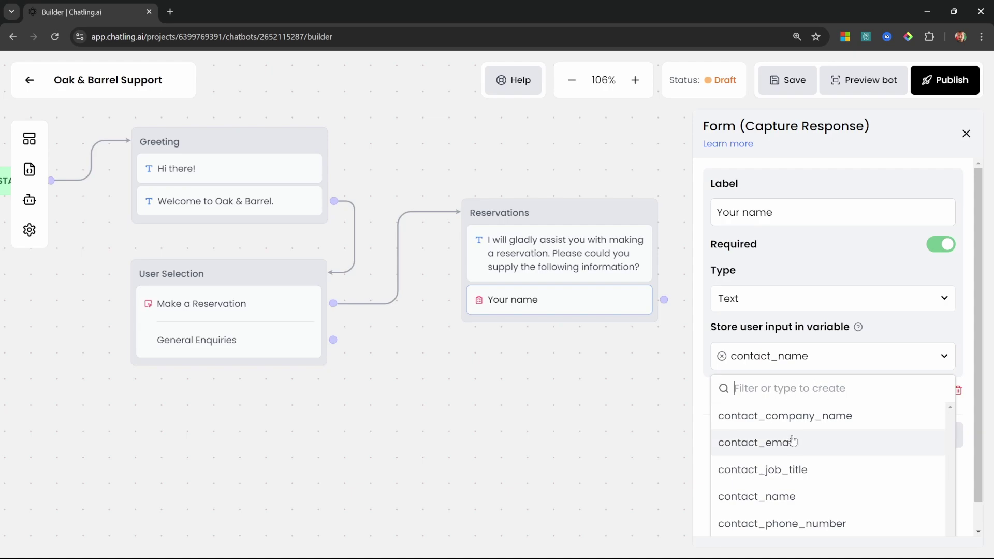
pyautogui.click(784, 503)
# Step: Add a second form field labelled "Amount of people" with the Integer type
pyautogui.click(936, 435)
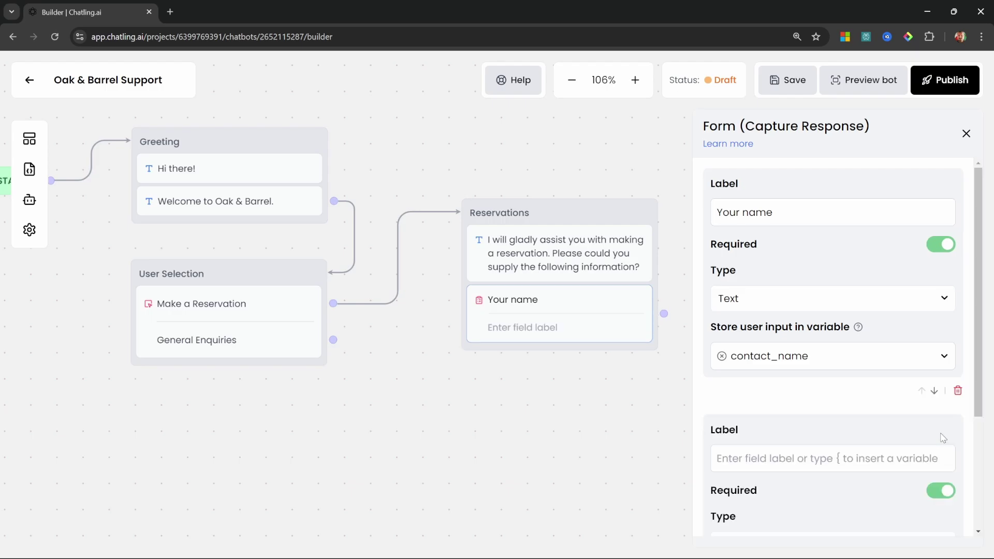
pyautogui.scroll(-4, 828, 429)
pyautogui.click(759, 344)
pyautogui.write('Amount of people')
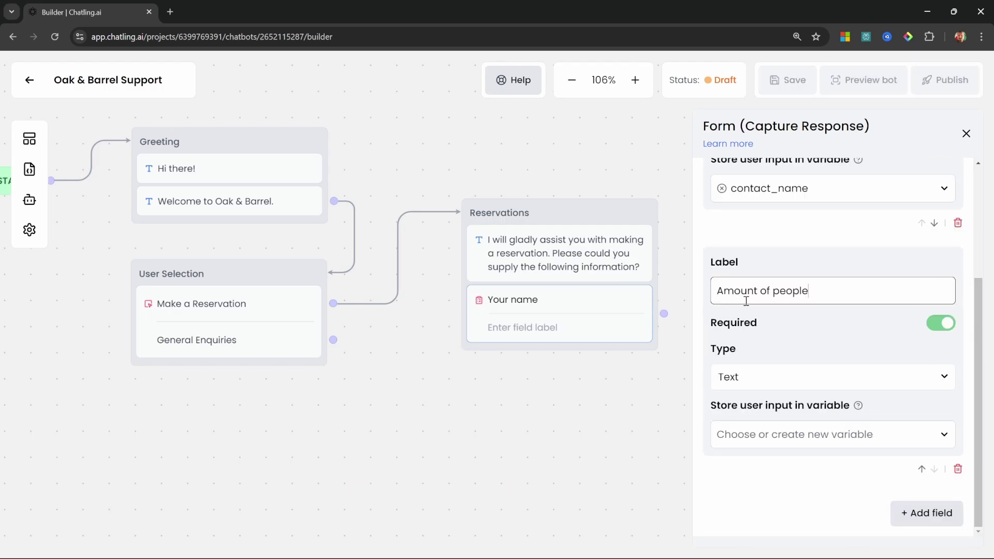
pyautogui.click(828, 377)
pyautogui.click(751, 481)
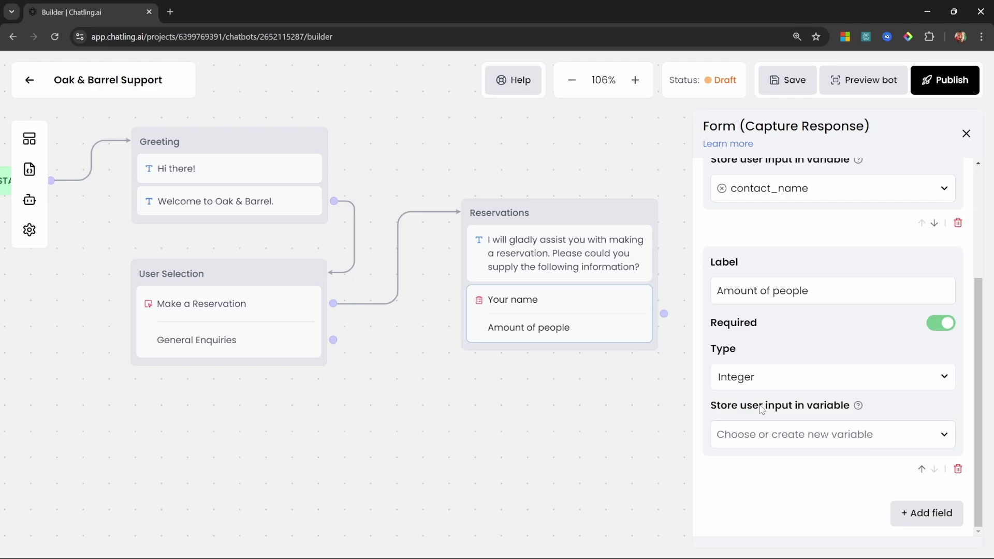
# Step: Create the variable amount_of_people and store the "Amount of people" field's input in it
pyautogui.click(940, 439)
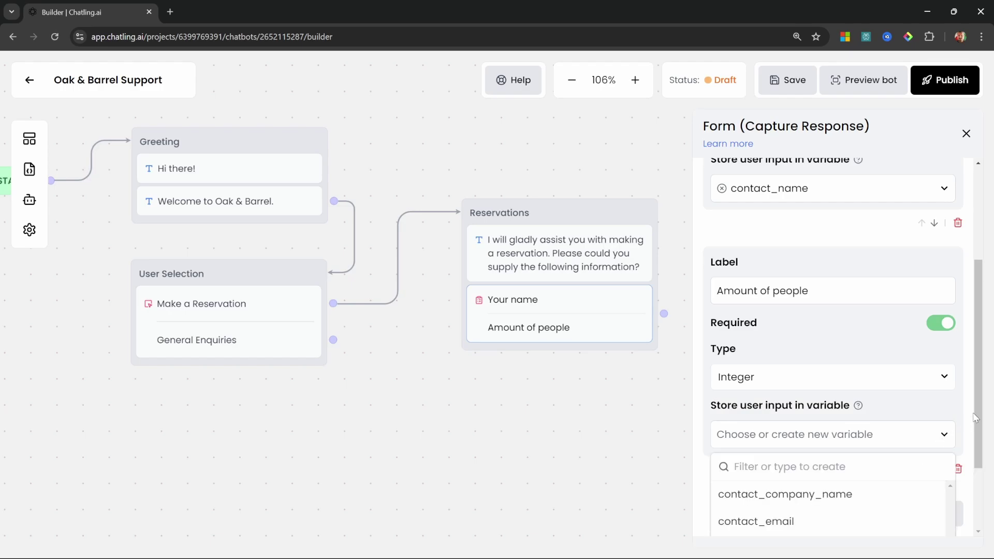
pyautogui.scroll(-2, 976, 418)
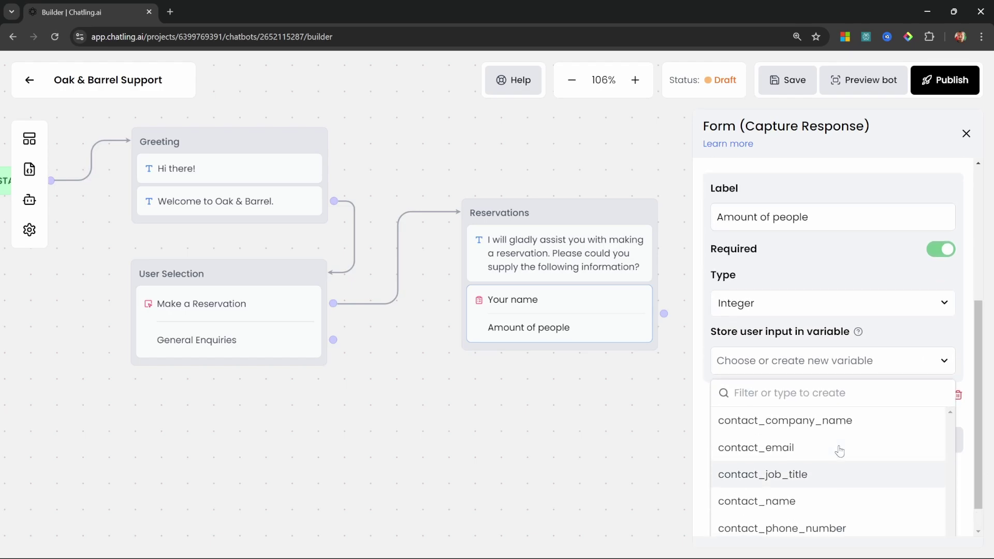
pyautogui.scroll(-1, 839, 451)
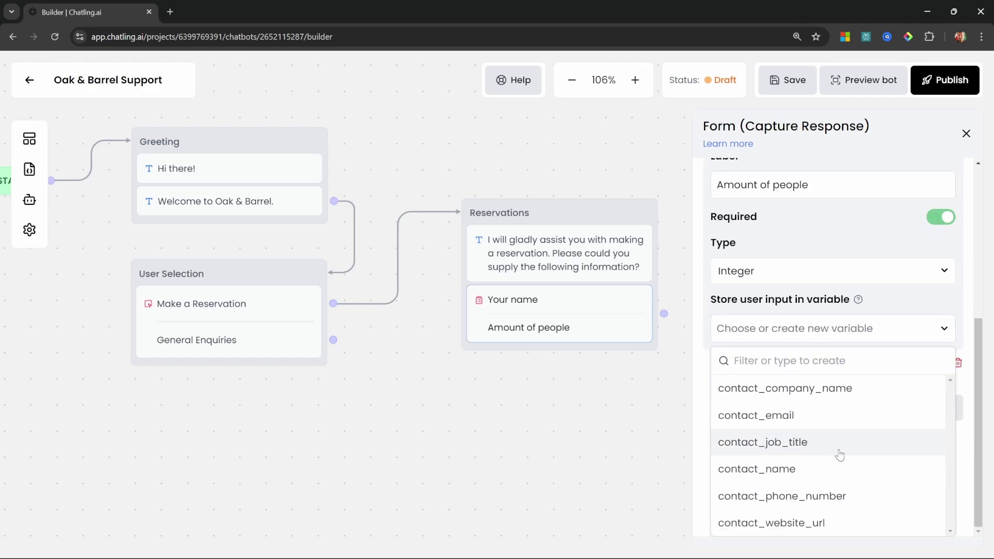
pyautogui.click(793, 361)
pyautogui.write('amount')
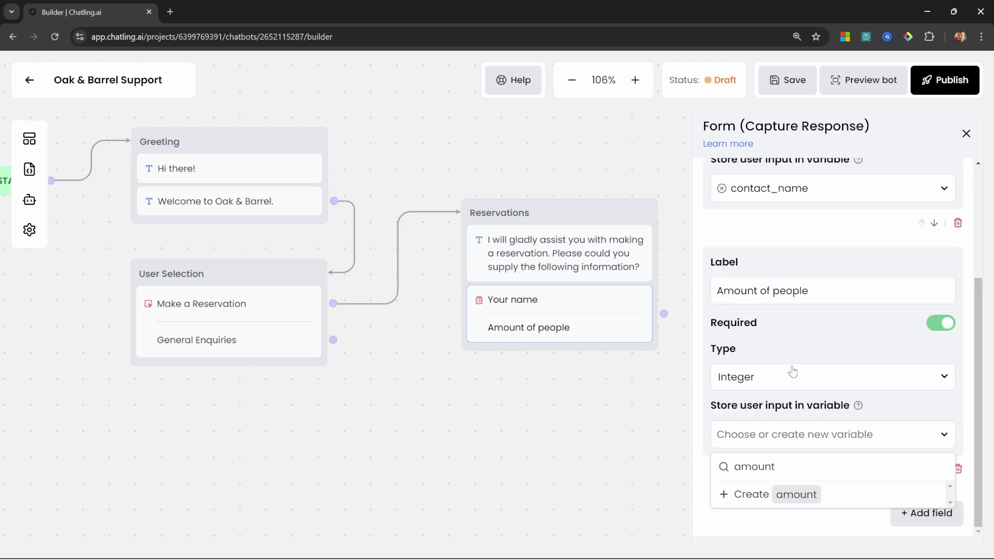
pyautogui.write('_of_people')
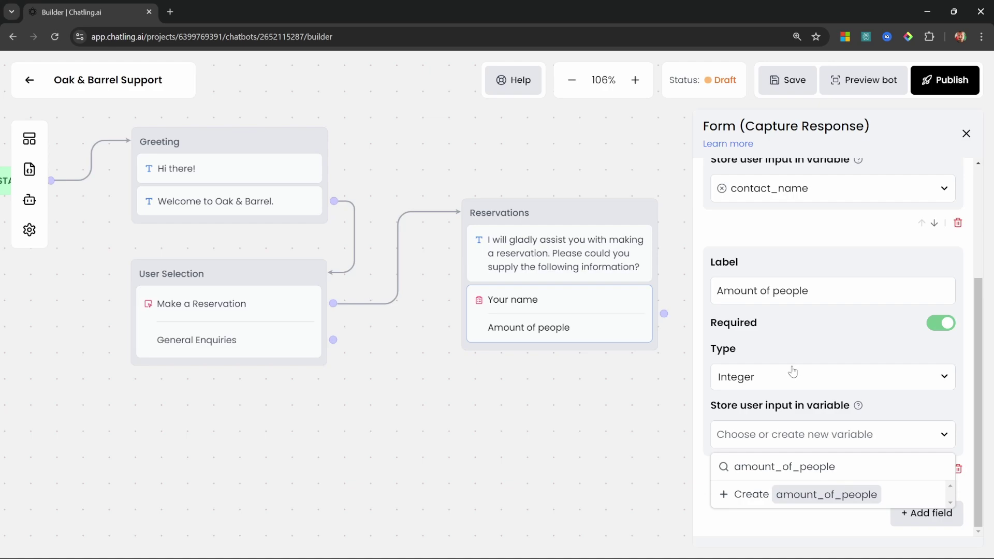
pyautogui.click(768, 496)
# Step: Add a third form field labelled "Date and time" with the Date type
pyautogui.click(927, 512)
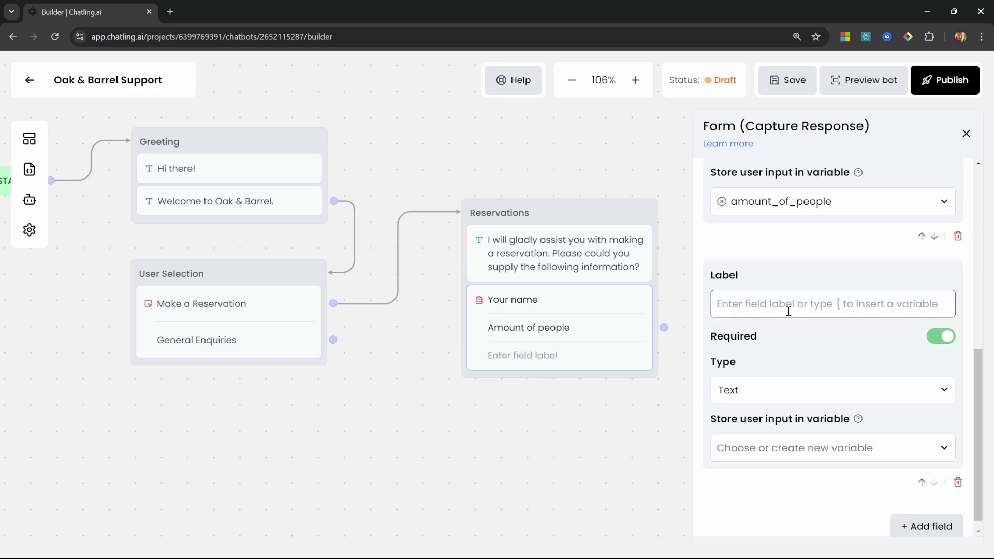
pyautogui.write('Date and time')
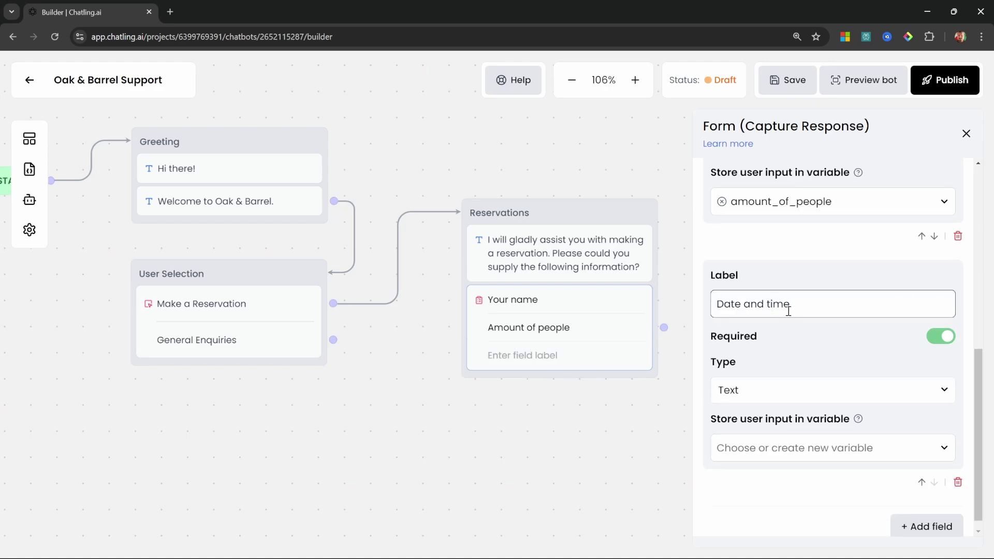
pyautogui.click(944, 391)
pyautogui.scroll(-1, 881, 437)
pyautogui.click(733, 529)
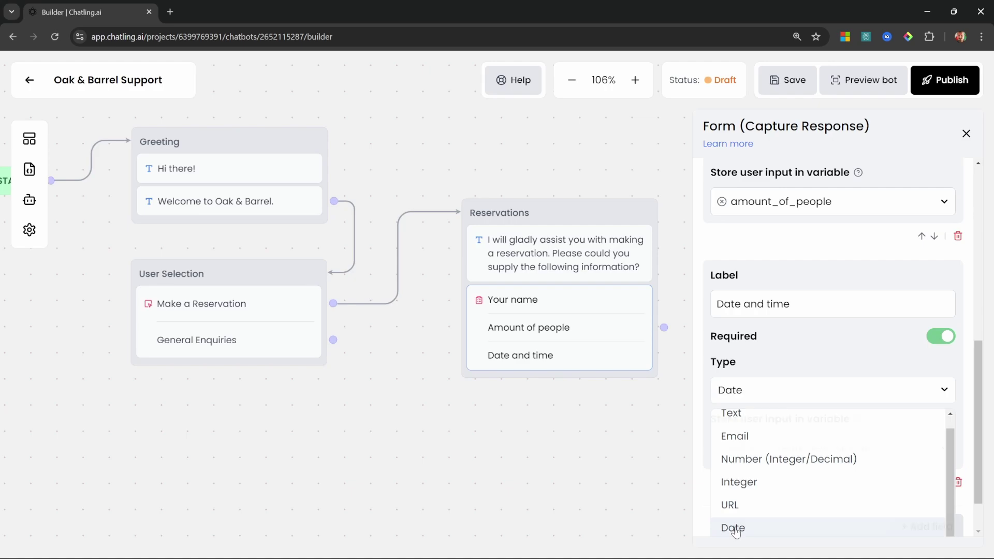
# Step: Create the variable reservation_date and store the "Date and time" field's input in it
pyautogui.click(824, 447)
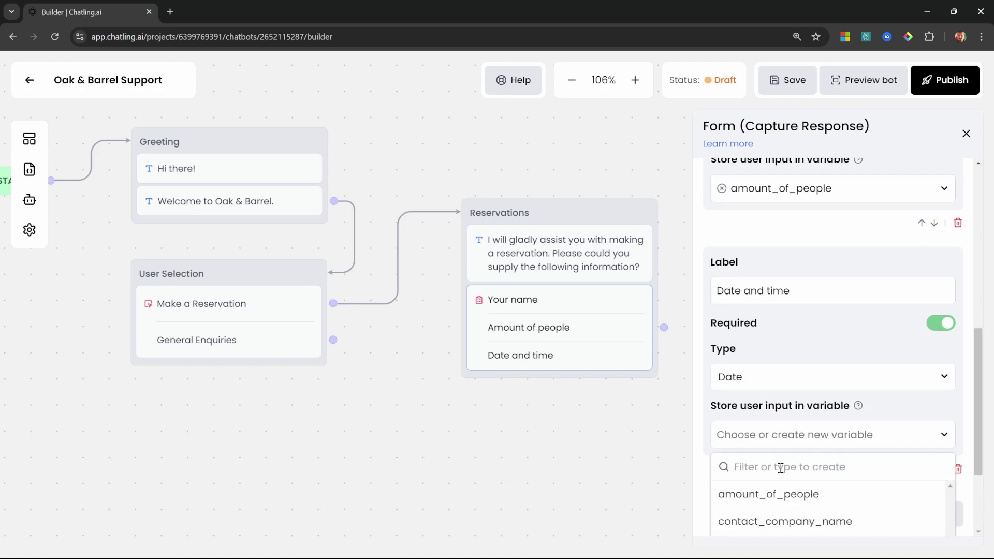
pyautogui.write('reservation_date')
pyautogui.click(767, 493)
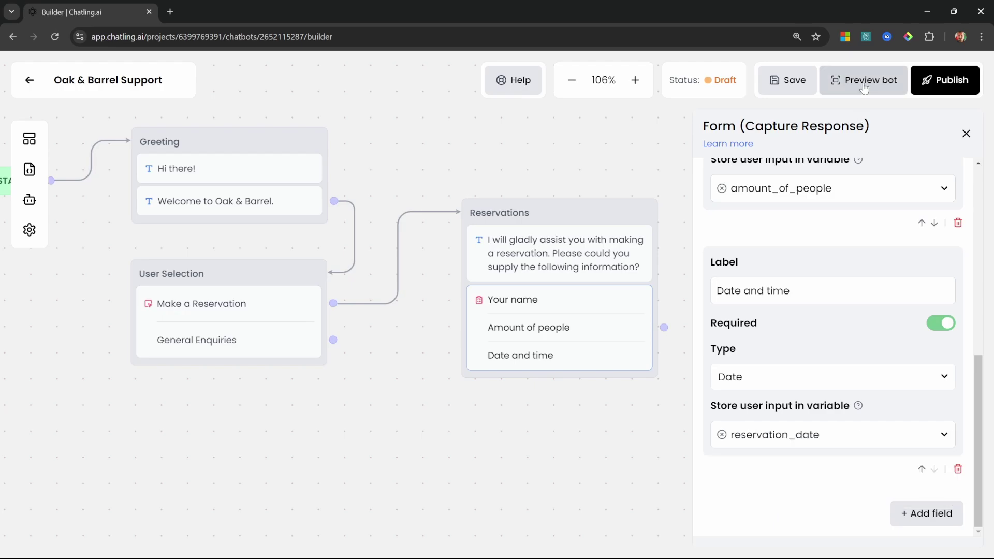
# Step: Preview the bot, choose Make a Reservation and check the date picker of the "Date and time" field
pyautogui.click(863, 87)
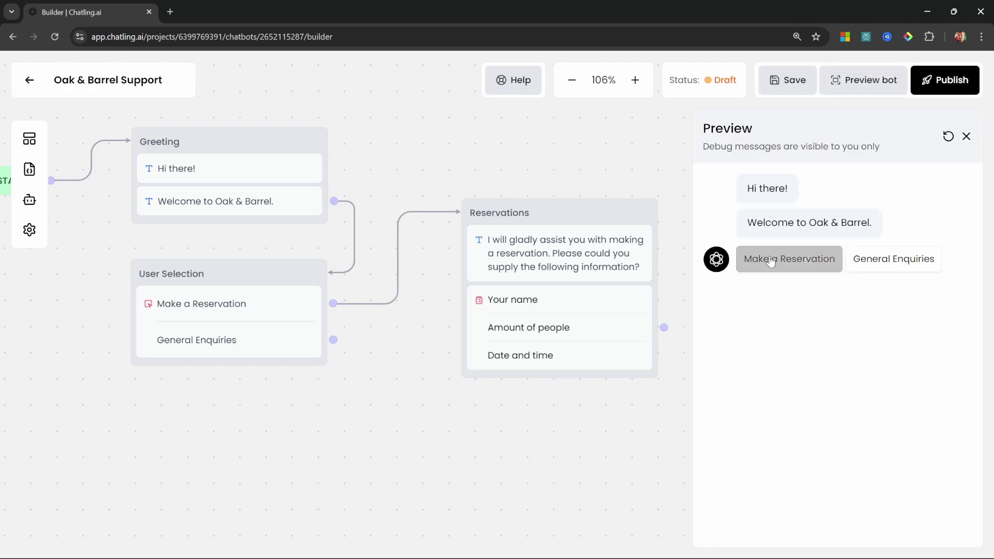
pyautogui.click(772, 261)
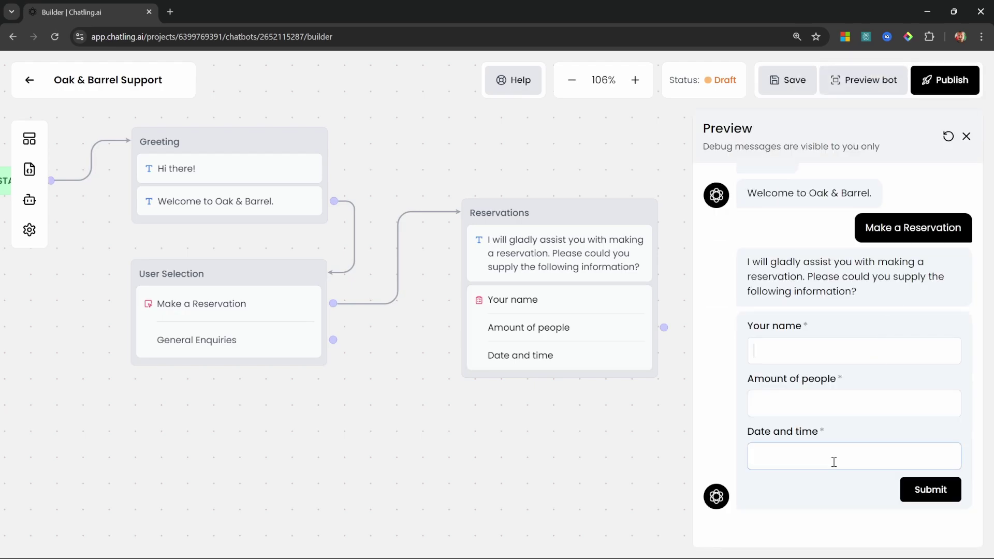
pyautogui.click(834, 462)
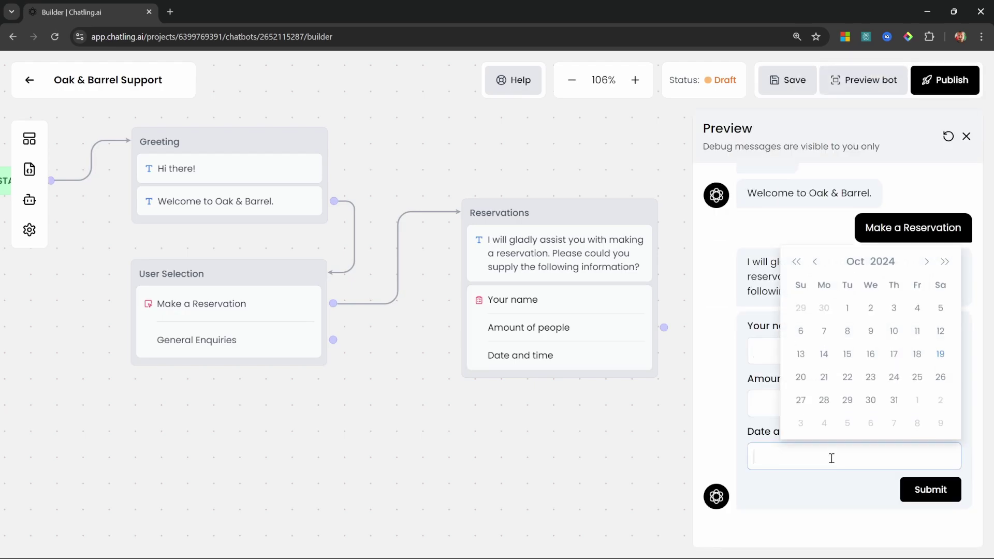
pyautogui.click(825, 489)
# Step: Fill in the previewed reservation form with a first name, 2 people and the date 2024-10-19, and submit it
pyautogui.click(792, 348)
pyautogui.write('Leon')
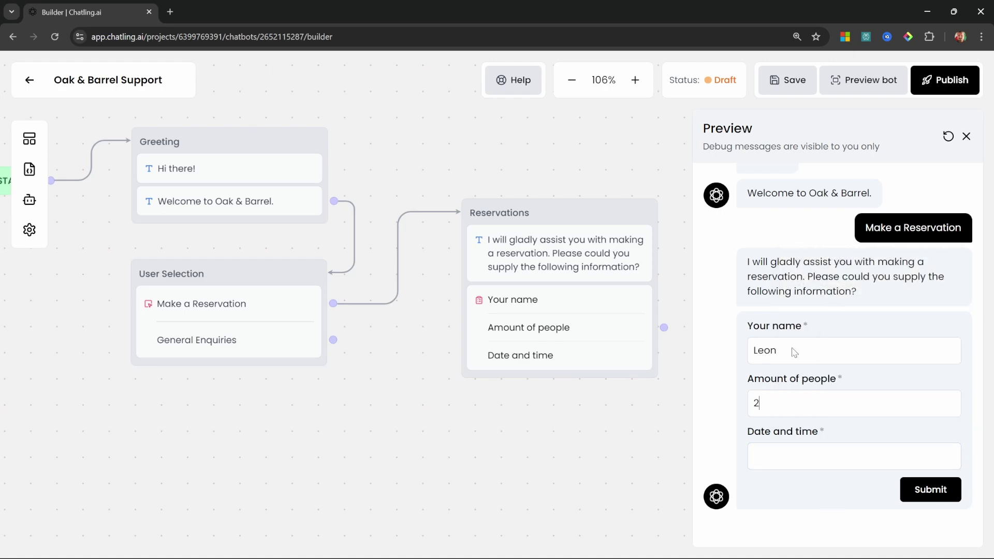
pyautogui.write('2')
pyautogui.press('Tab')
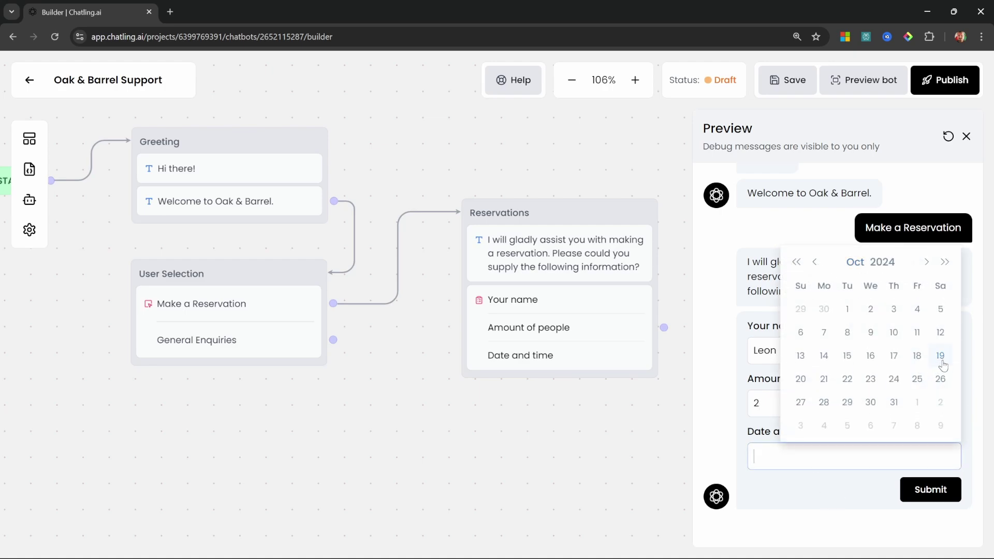
pyautogui.click(940, 356)
pyautogui.click(933, 492)
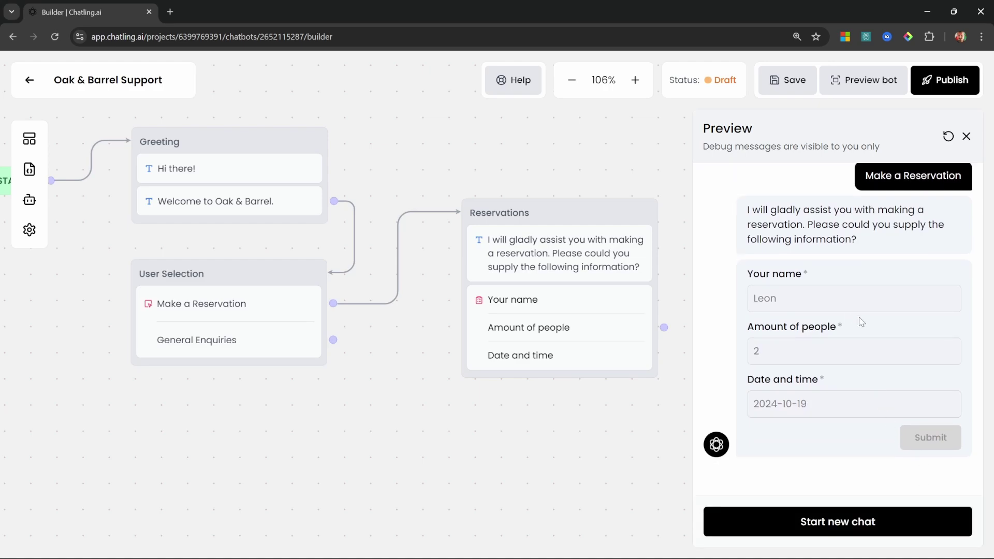
# Step: Close the preview and move the Reservations group up so it lines up with the Greeting group
pyautogui.moveTo(537, 412); pyautogui.dragTo(379, 427)
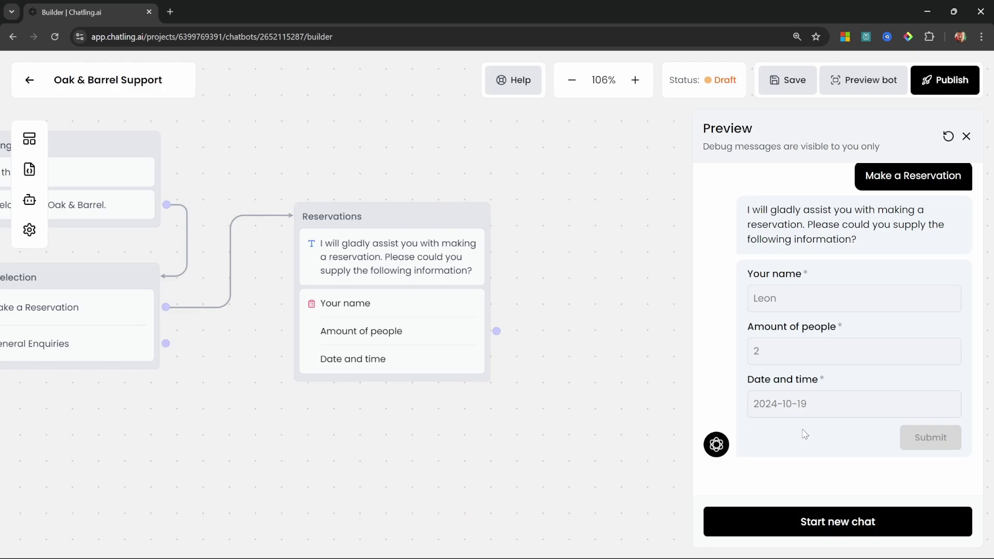
pyautogui.moveTo(173, 413); pyautogui.dragTo(452, 449)
pyautogui.hscroll(-3, 295, 360)
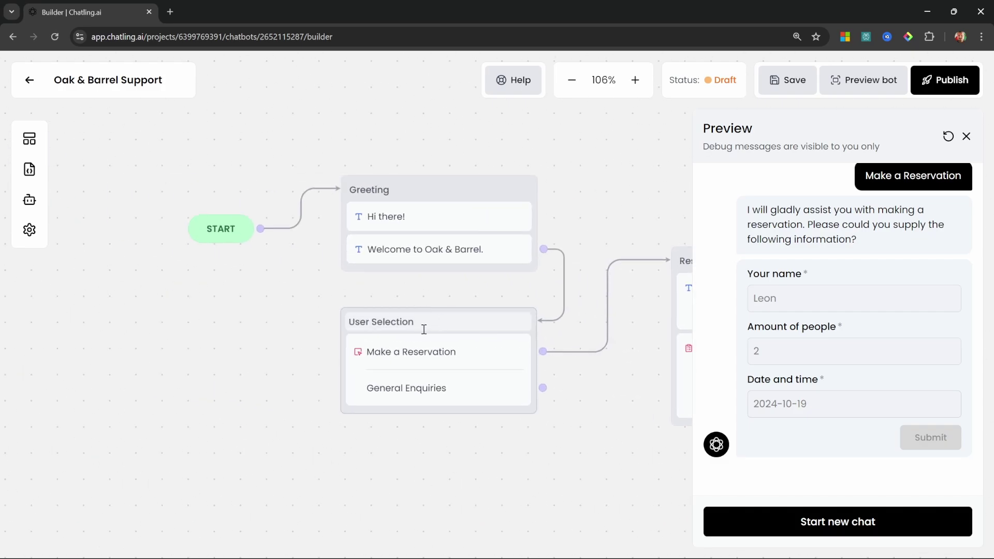
pyautogui.hscroll(5, 530, 440)
pyautogui.click(966, 136)
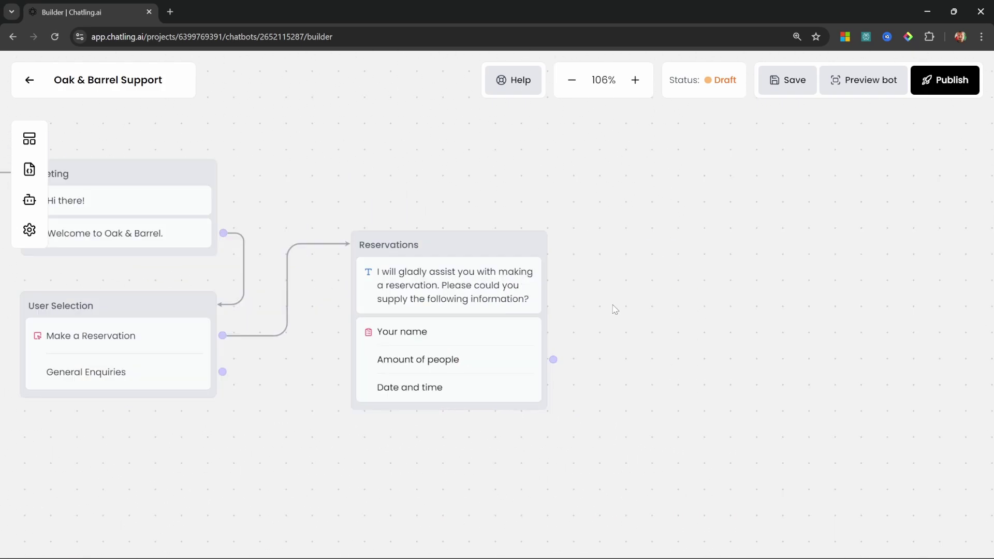
pyautogui.moveTo(464, 237); pyautogui.dragTo(460, 167)
# Step: Add a Send message Text block beside the Reservations group and name its new group "Reservation Confirmation"
pyautogui.click(31, 139)
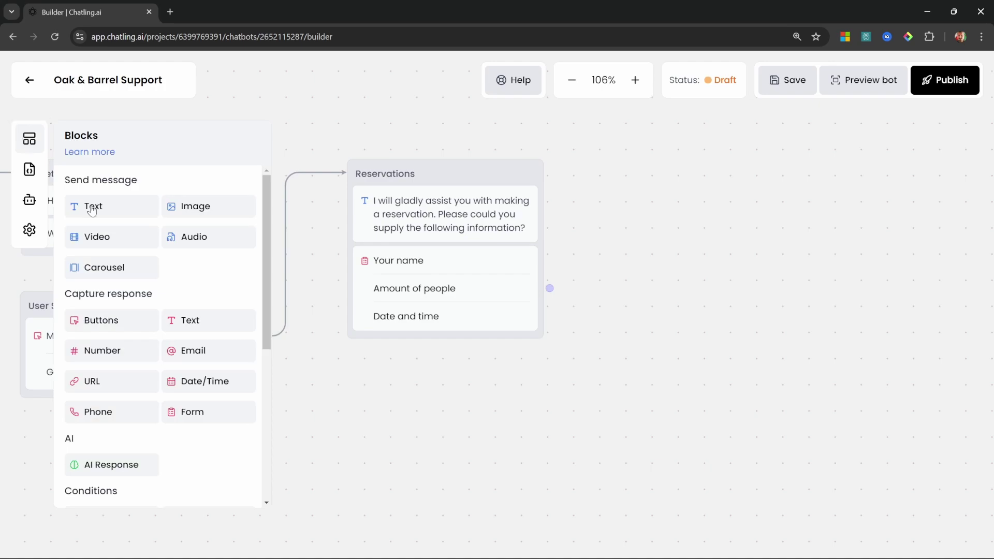
pyautogui.moveTo(92, 210); pyautogui.dragTo(629, 183)
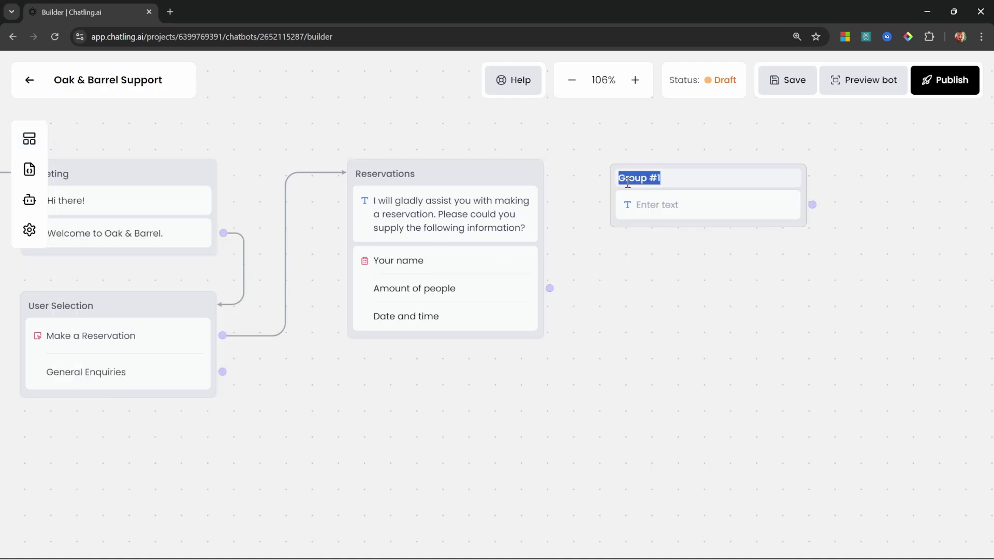
pyautogui.write('Reservation Confirmation')
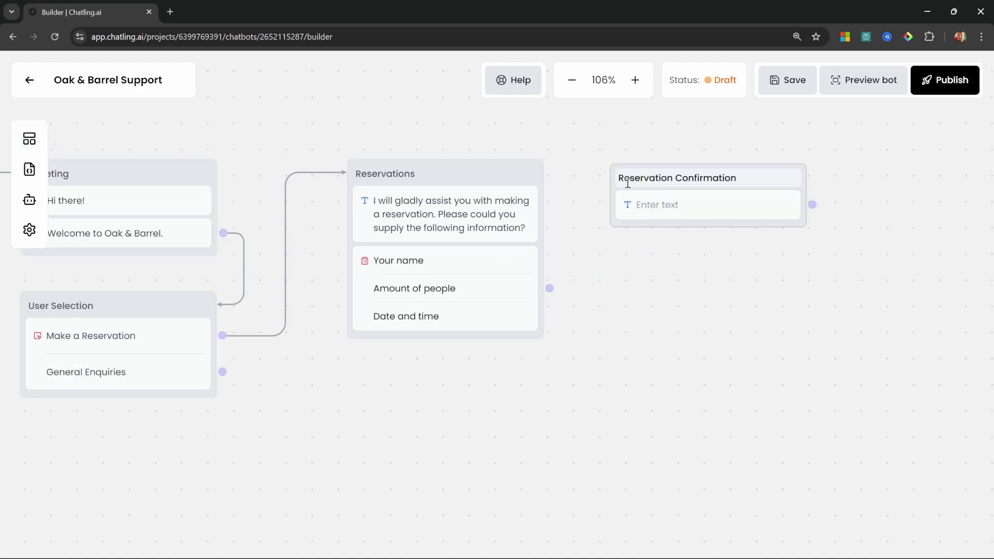
pyautogui.click(681, 148)
# Step: Write "Thank you {contact_name} for the information." in the Reservation Confirmation text block, inserting the contact_name variable
pyautogui.click(669, 204)
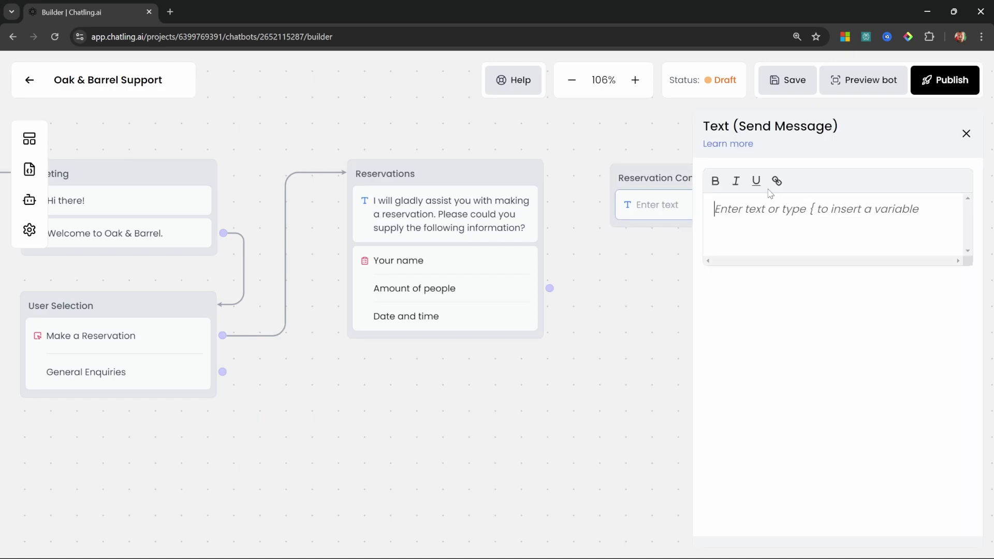
pyautogui.write('Thank you')
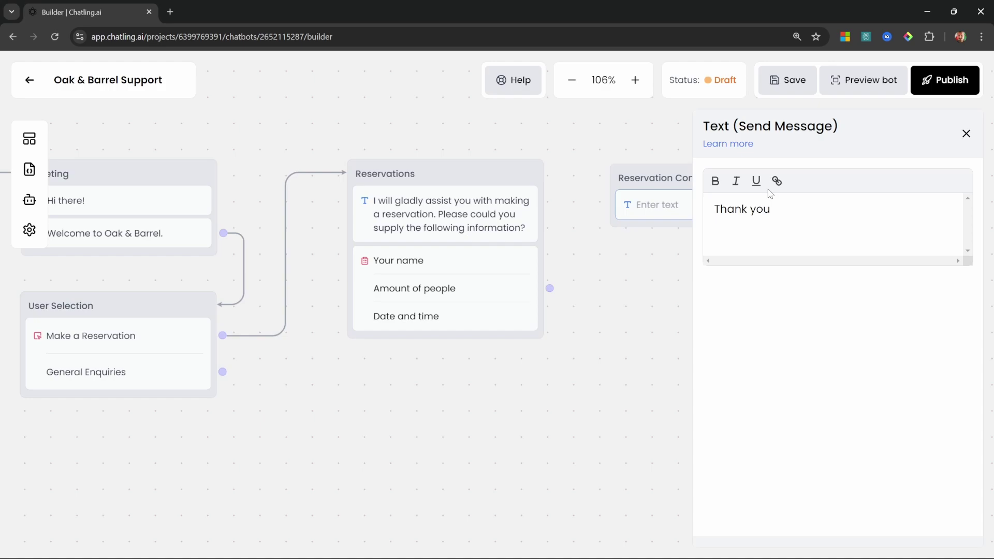
pyautogui.write('{')
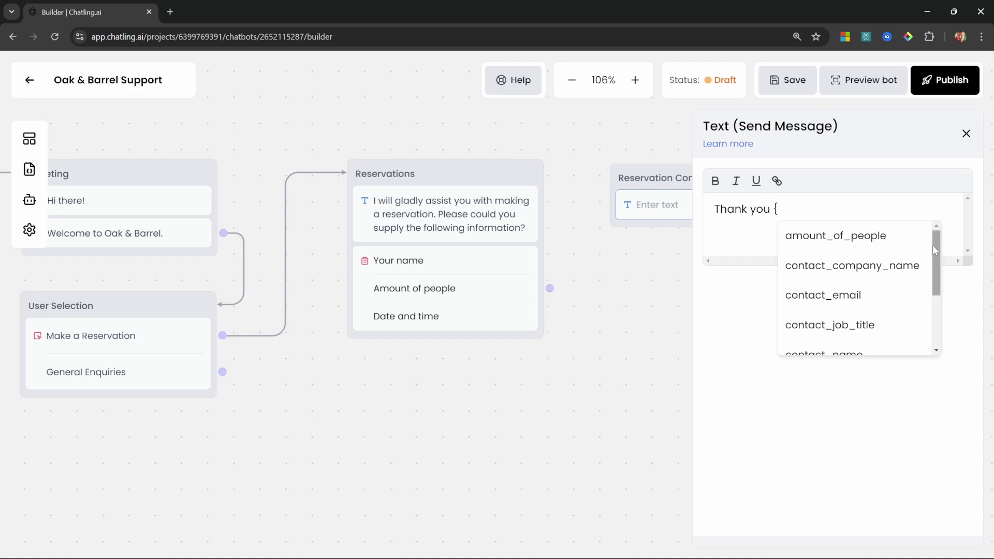
pyautogui.moveTo(935, 249); pyautogui.dragTo(920, 306)
pyautogui.click(830, 252)
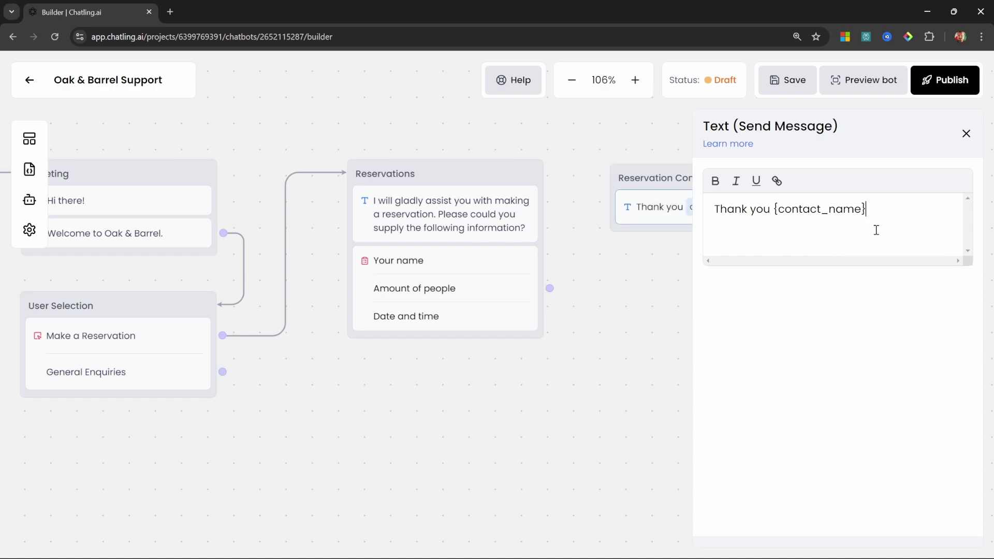
pyautogui.write('for the information.')
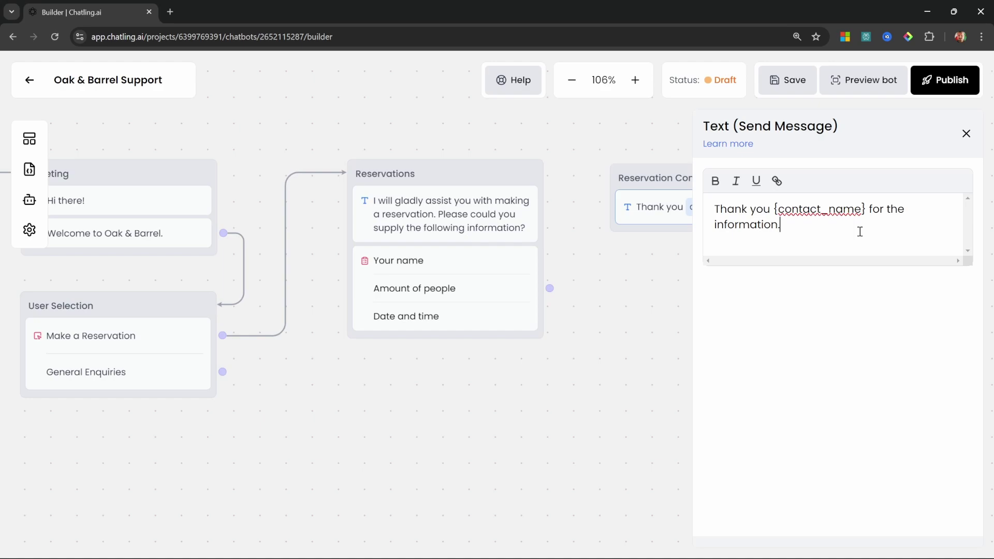
# Step: Add a second paragraph reading "Your reservation for {amount_of_people} on the {reservation_date} has been confirmed." to the confirmation message, inserting both variables
pyautogui.press('Return')
pyautogui.write('Your reservation for {')
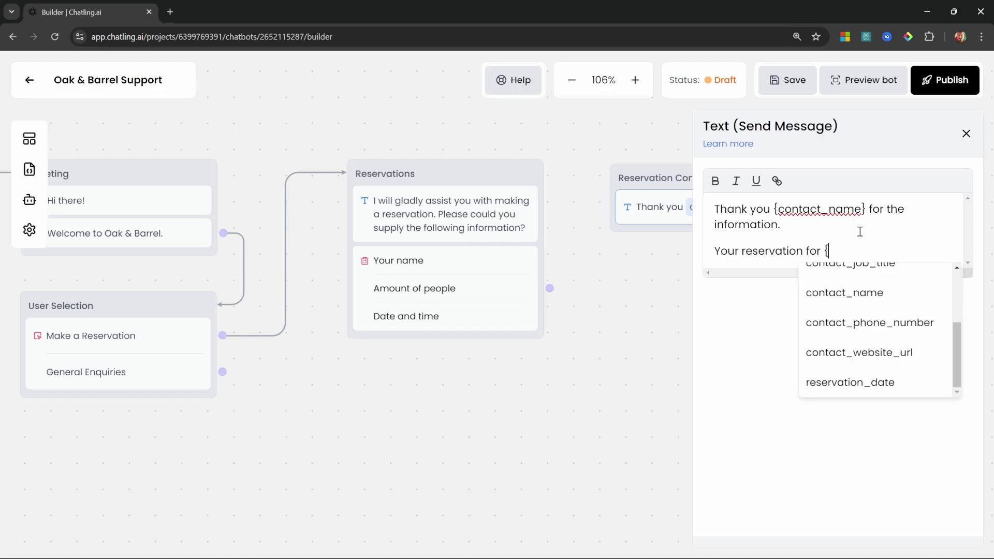
pyautogui.scroll(3, 891, 344)
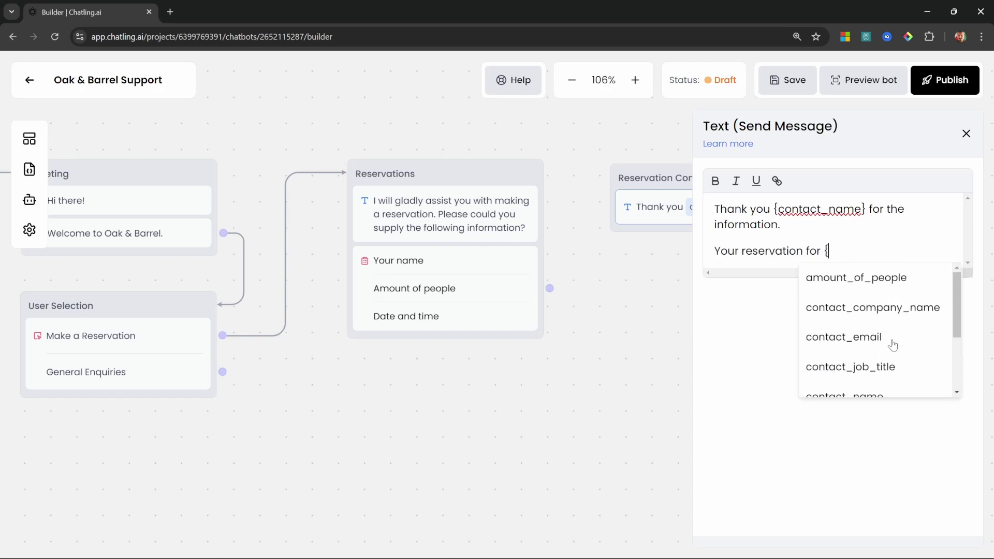
pyautogui.click(909, 278)
pyautogui.write('on the ')
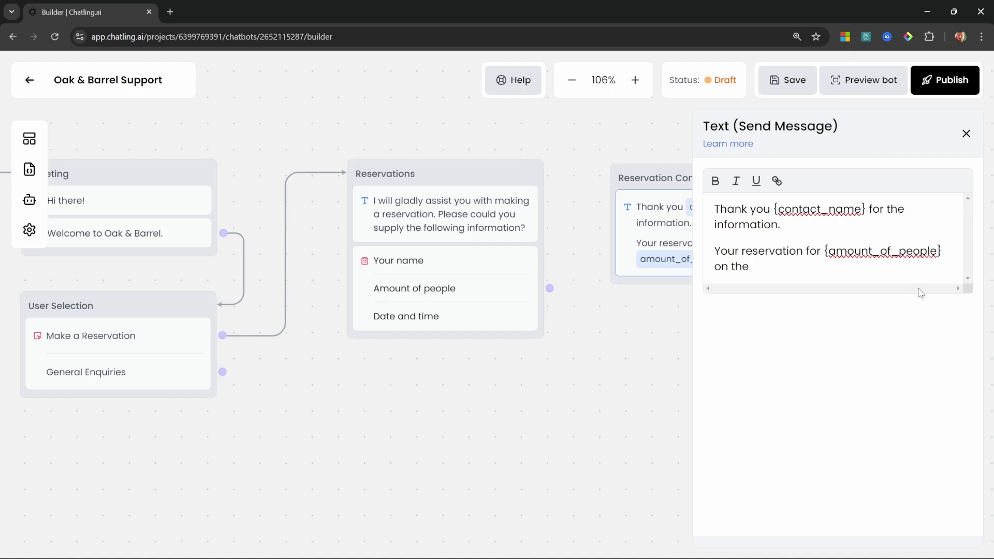
pyautogui.write('{')
pyautogui.scroll(-3, 901, 337)
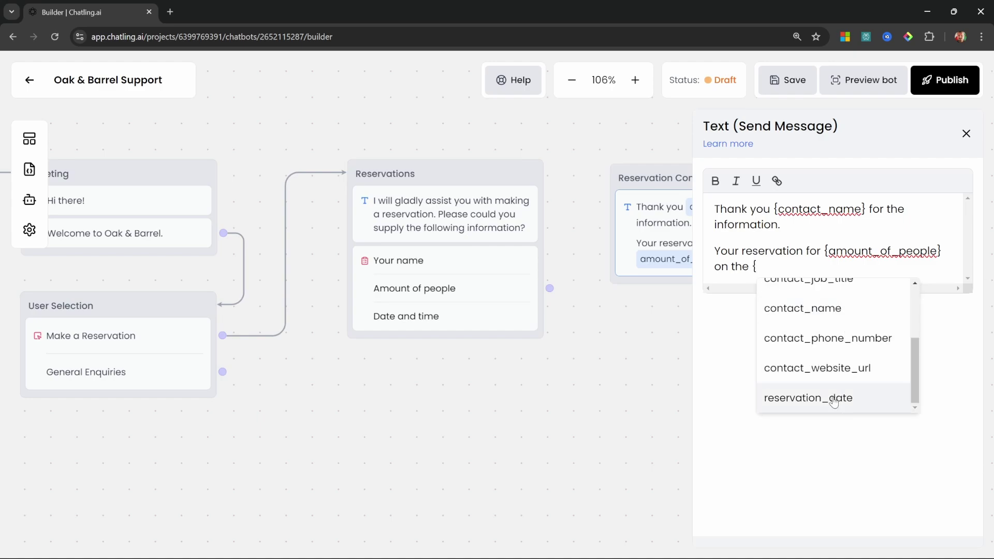
pyautogui.click(831, 395)
pyautogui.write('has been confirmed.')
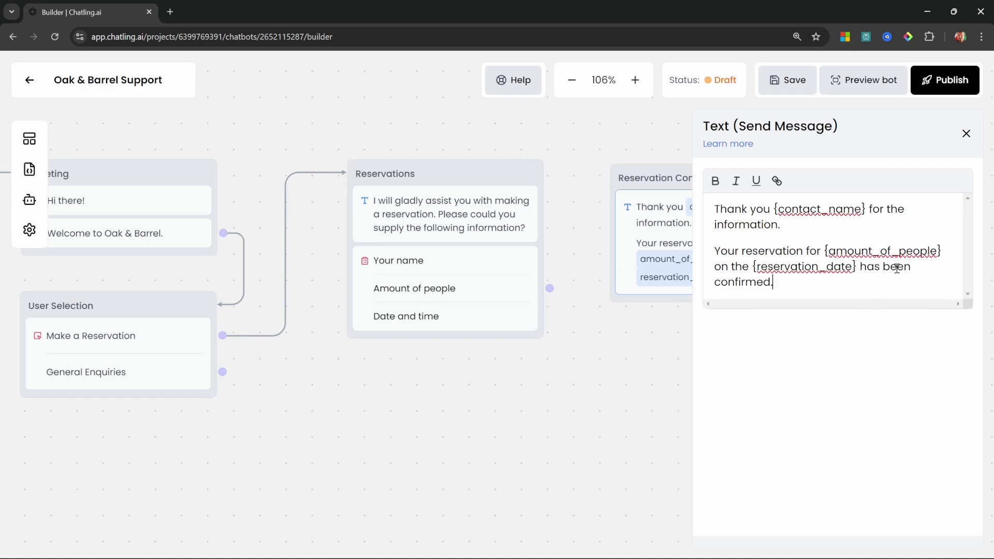
pyautogui.press('Escape')
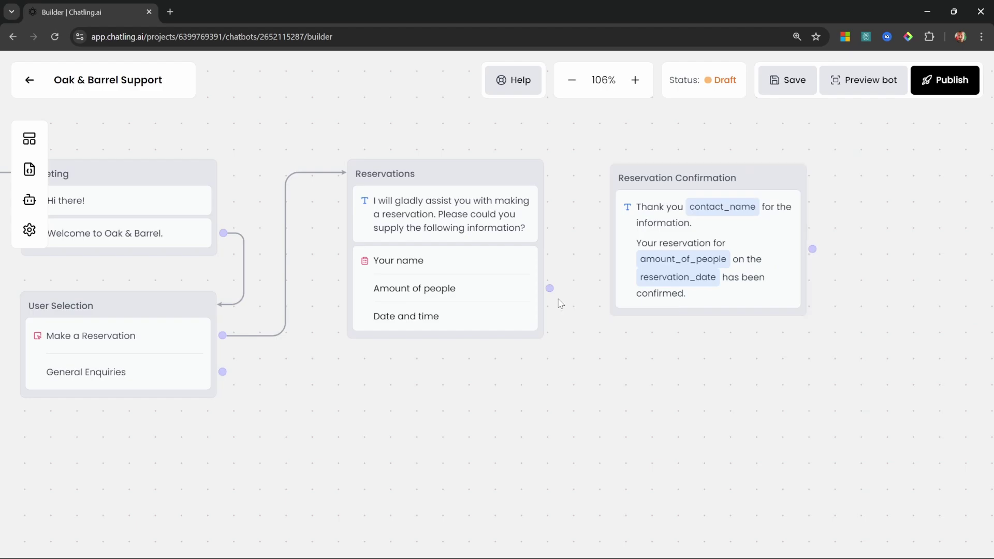
# Step: Add a second Text block to the Reservation Confirmation group reading "Is there anything else I can help you with?"
pyautogui.click(29, 138)
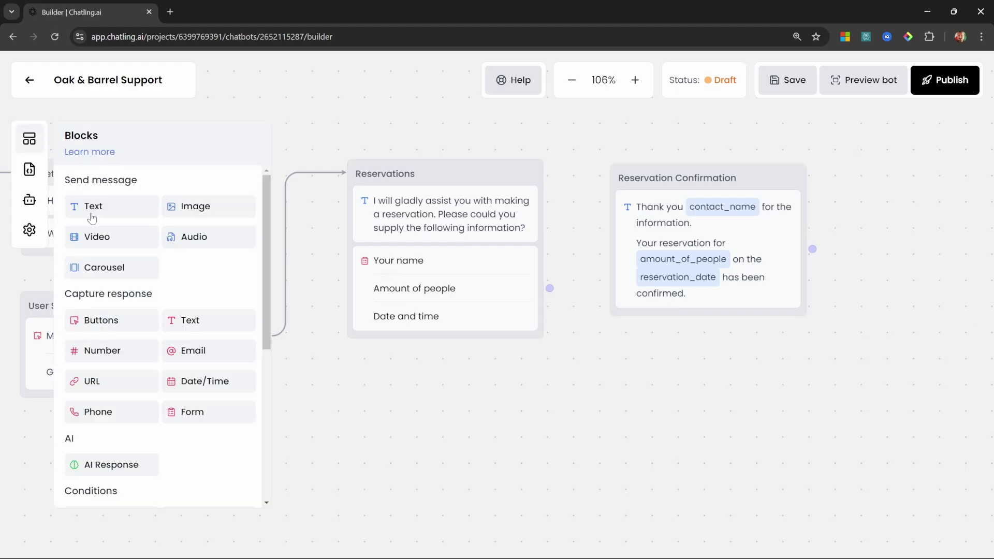
pyautogui.moveTo(92, 207); pyautogui.dragTo(688, 328)
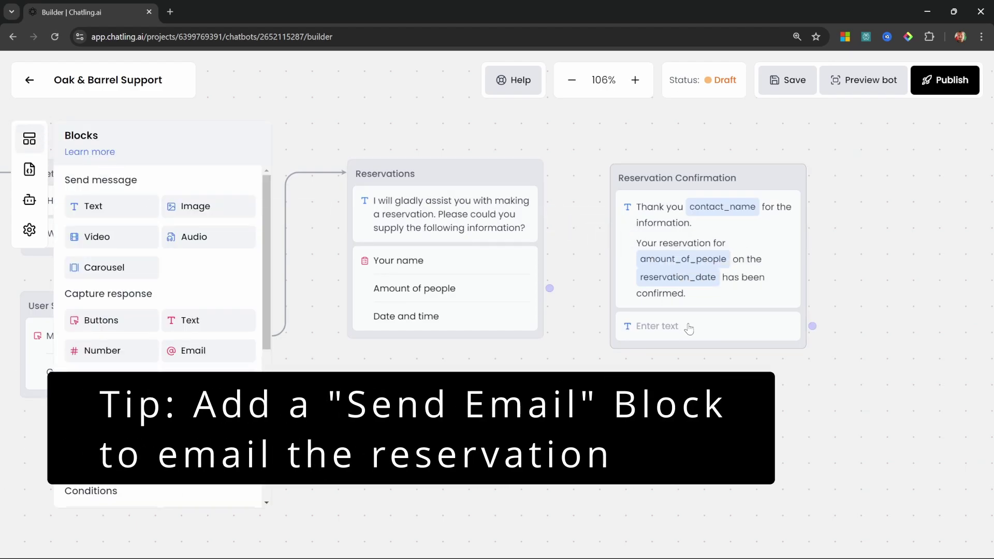
pyautogui.click(688, 327)
pyautogui.click(763, 218)
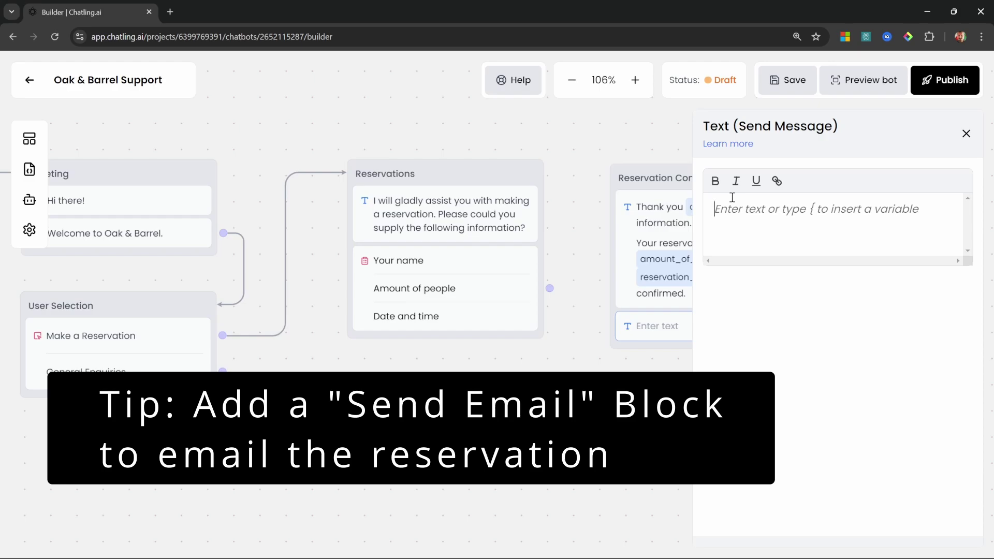
pyautogui.write('Is there anything else I can help you with?')
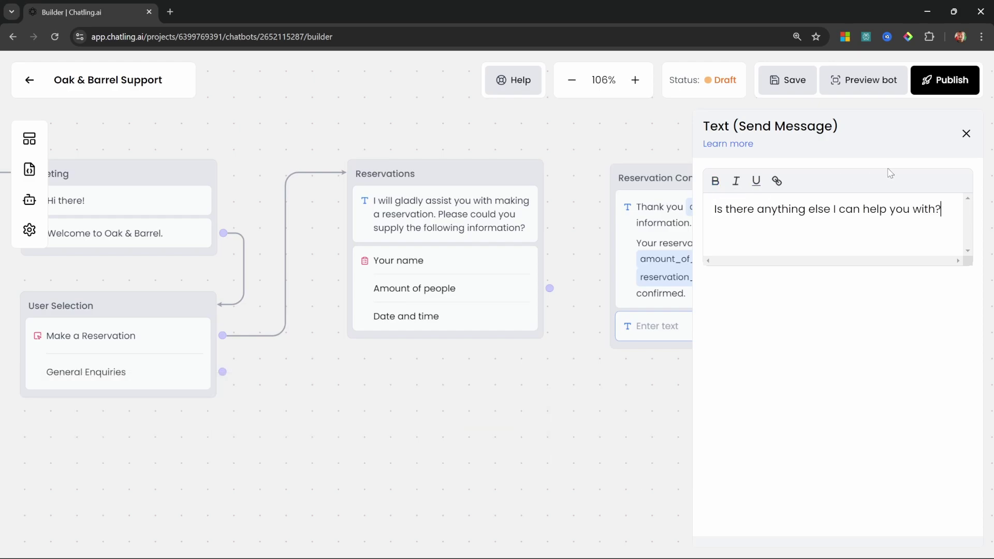
pyautogui.click(966, 134)
# Step: Connect the Reservations form to the Reservation Confirmation group, and link that group's output back to User Selection
pyautogui.moveTo(550, 288); pyautogui.dragTo(619, 197)
pyautogui.scroll(-1, 594, 395)
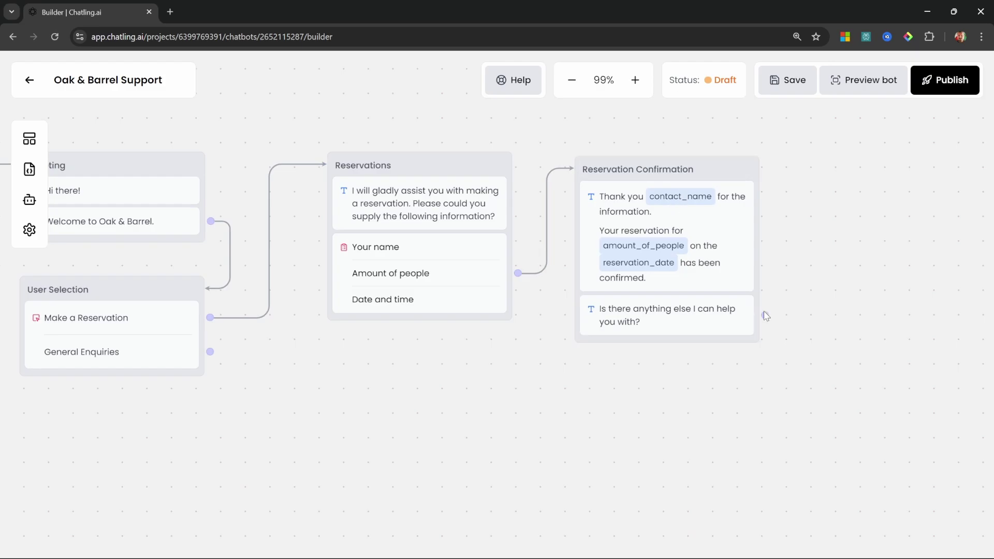
pyautogui.moveTo(765, 315); pyautogui.dragTo(185, 288)
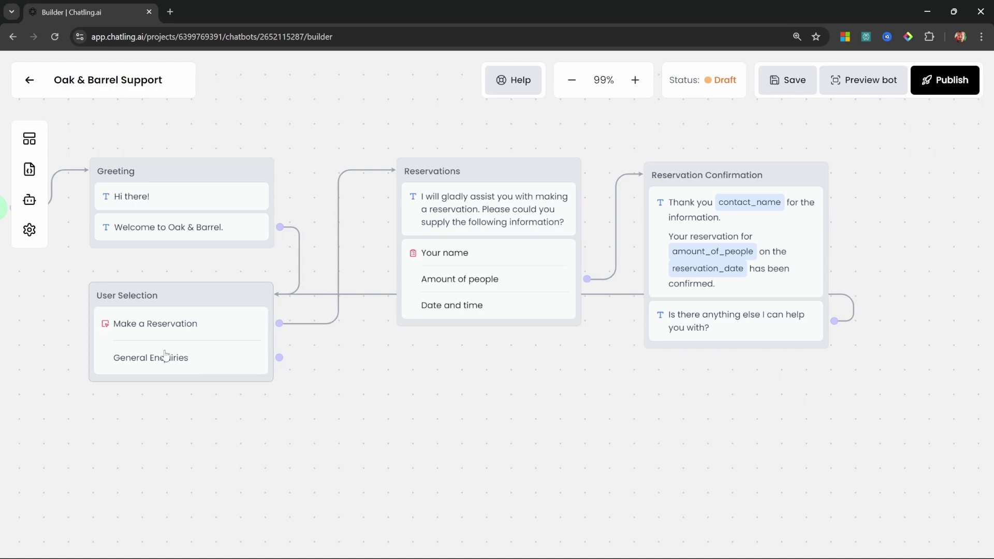
# Step: Preview the bot, choose Make a Reservation, and enter the guest's name and 2 people in the reservation form
pyautogui.click(870, 80)
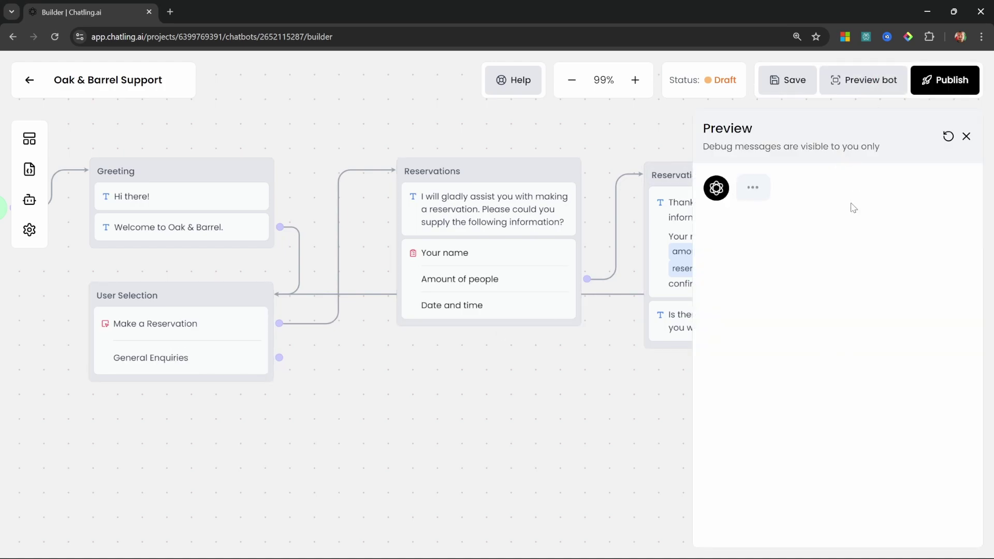
pyautogui.click(785, 264)
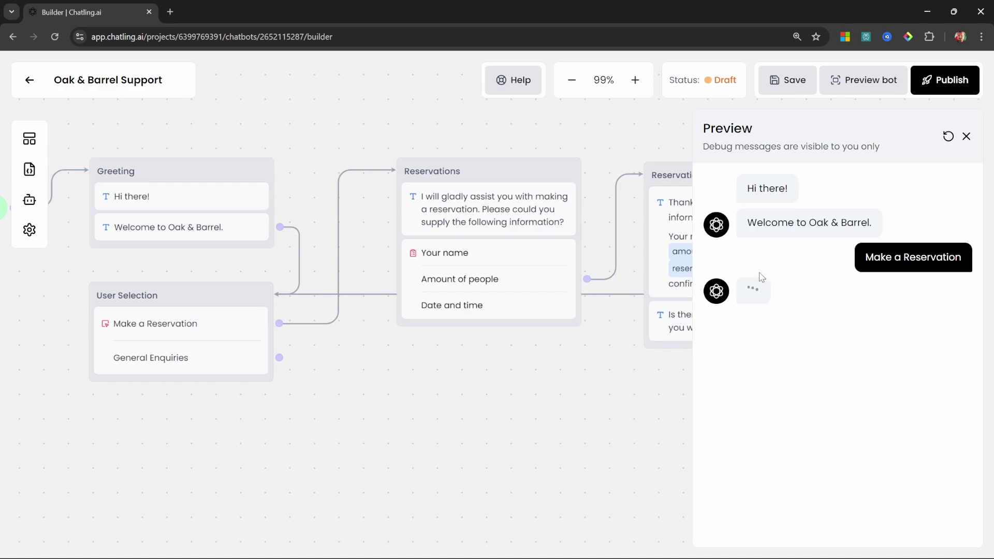
pyautogui.click(820, 349)
pyautogui.write('Leotwo')
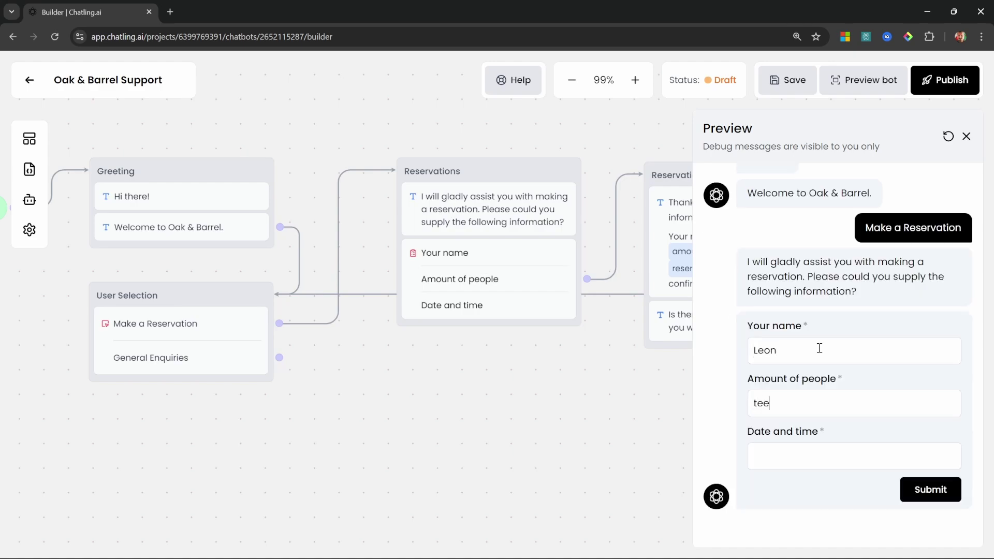
pyautogui.press('BackSpace')
pyautogui.press('BackSpace')
pyautogui.press('BackSpace')
pyautogui.write('2')
# Step: Pick 2024-10-19 as the reservation date, submit the form to test the confirmation message, and close the preview
pyautogui.click(818, 465)
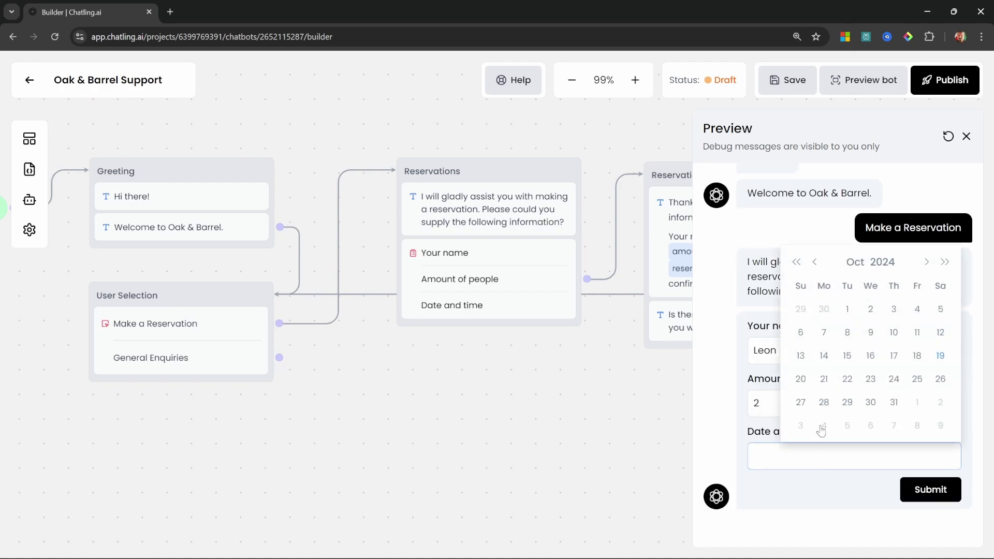
pyautogui.click(941, 356)
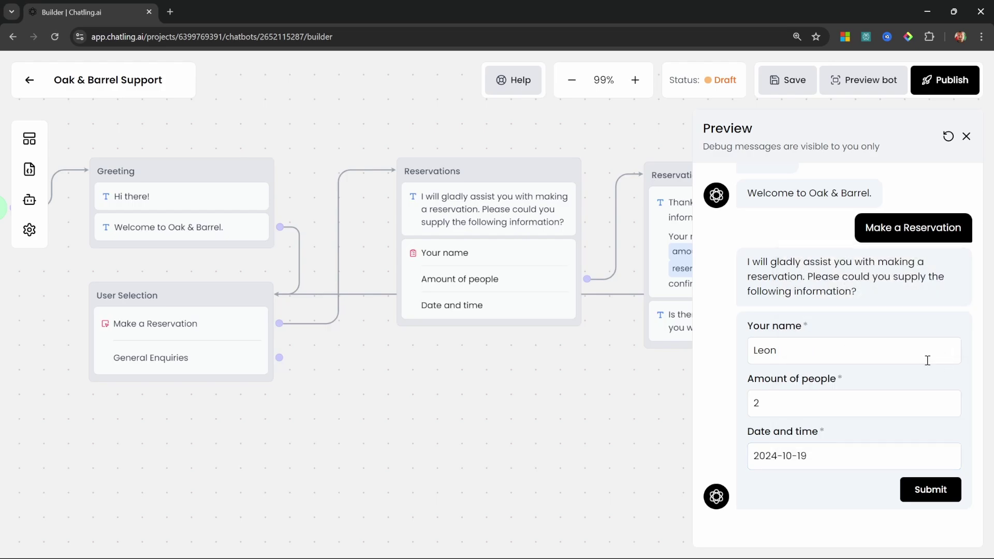
pyautogui.click(948, 493)
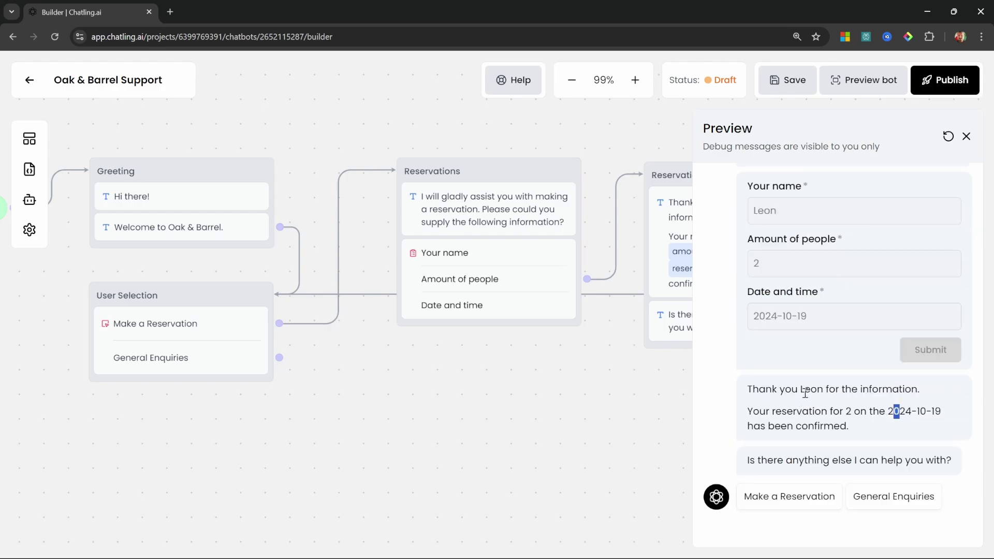
pyautogui.click(817, 395)
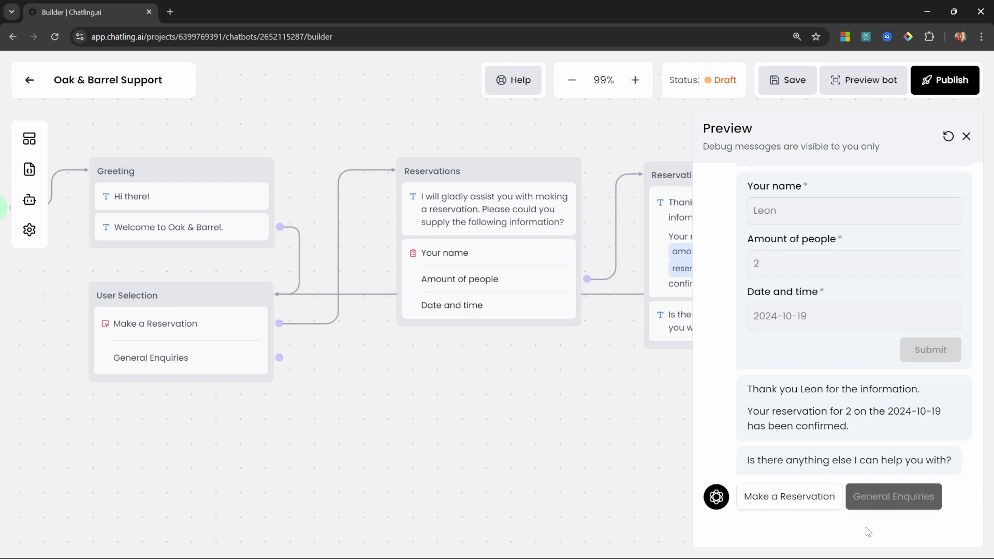
pyautogui.click(966, 136)
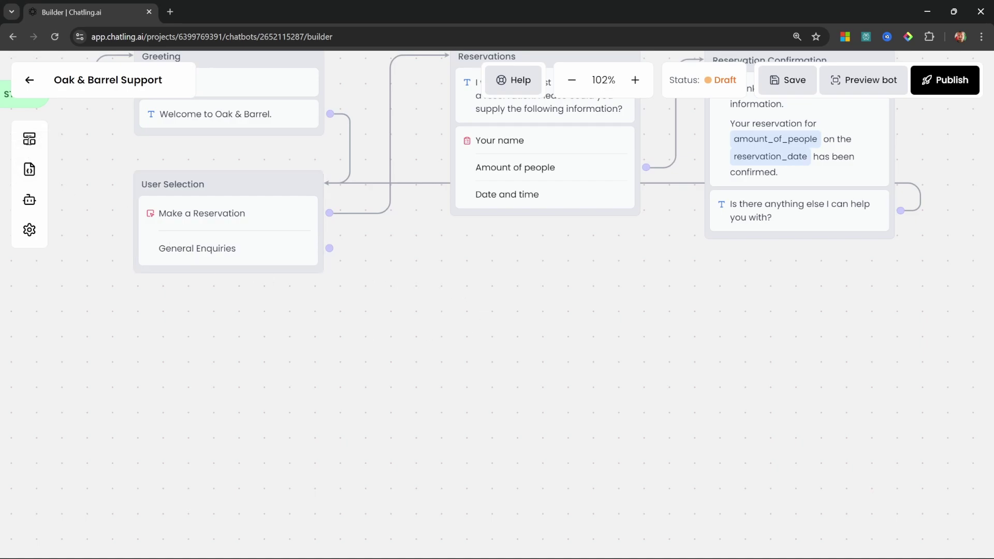
pyautogui.click(31, 202)
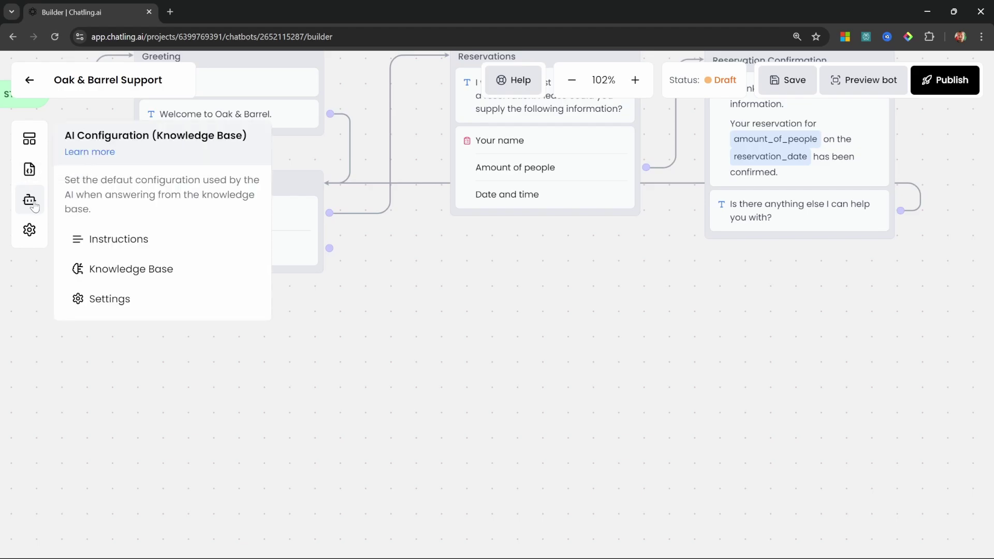
pyautogui.click(130, 273)
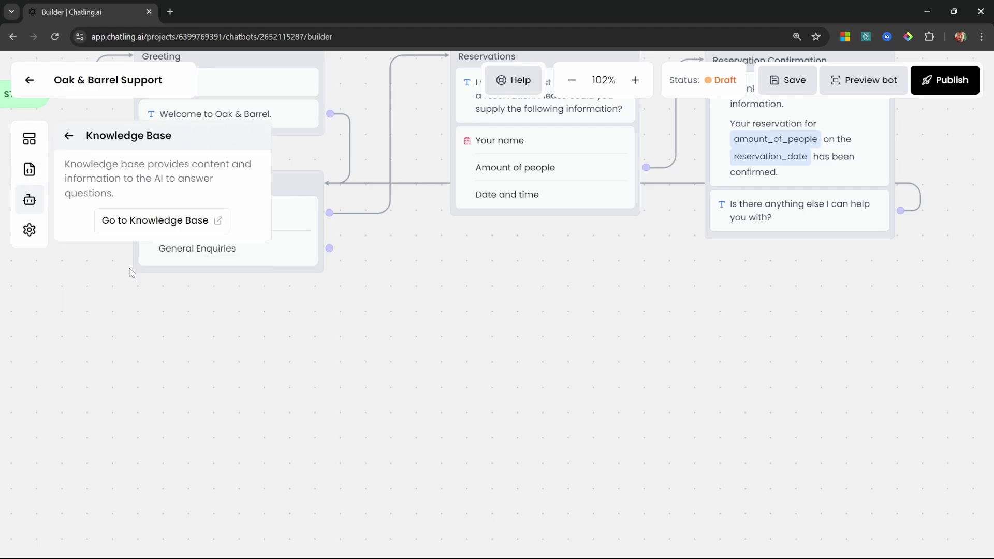
pyautogui.click(166, 221)
pyautogui.hotkey('ctrl', 'w')
# Step: Leave the builder for the chatbot's Knowledge Base and start adding a new data source
pyautogui.click(28, 80)
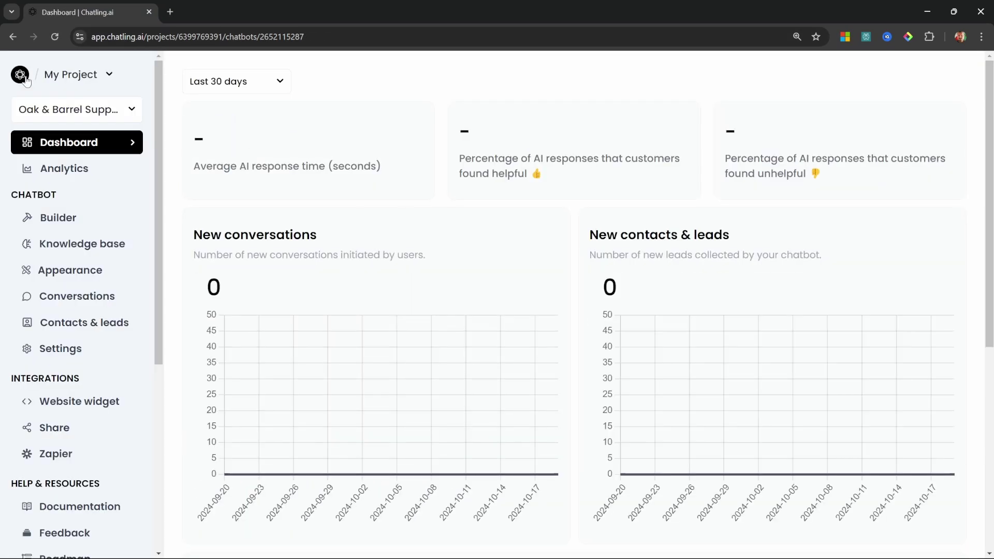
pyautogui.click(86, 251)
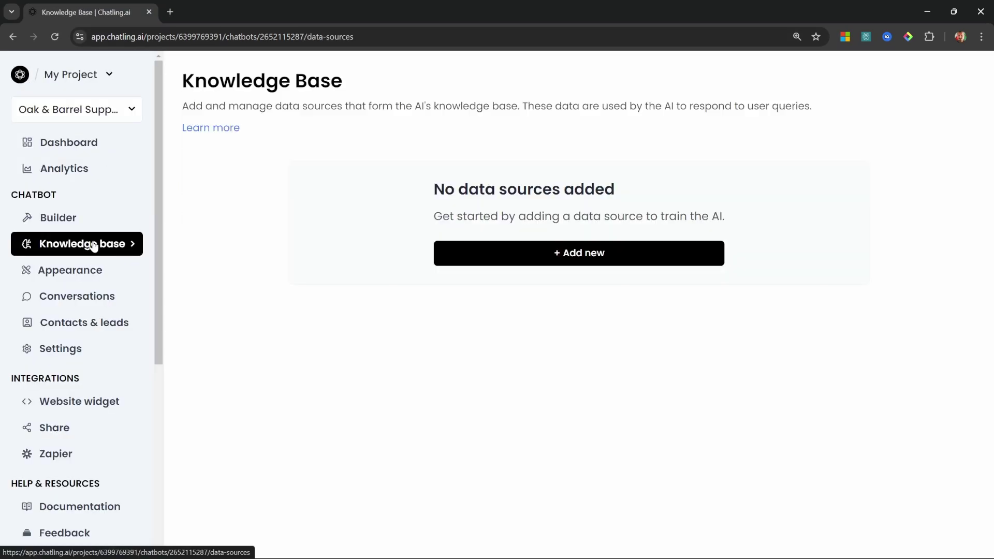
pyautogui.click(599, 265)
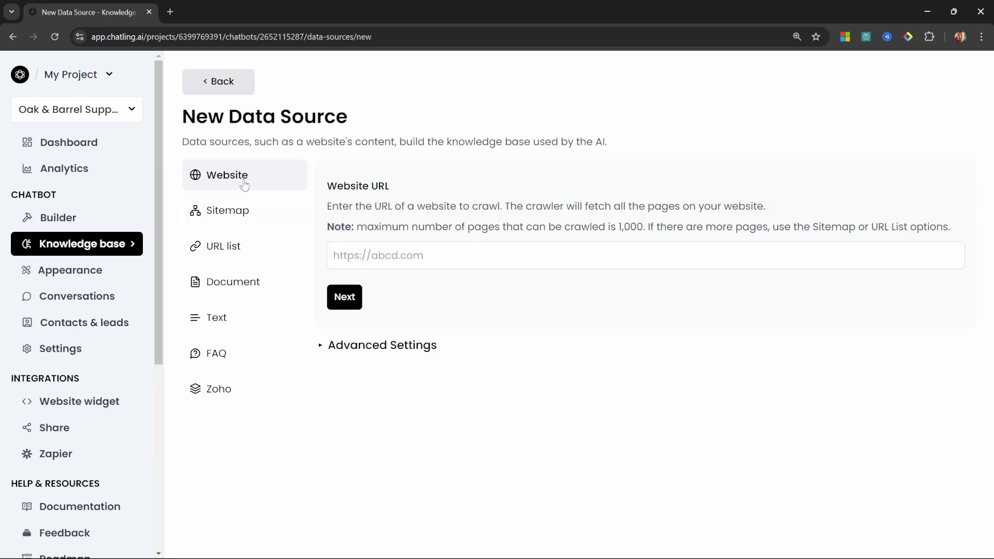
# Step: Look through the Sitemap, URL list, Document, Text and FAQ data source types and their input fields
pyautogui.click(234, 218)
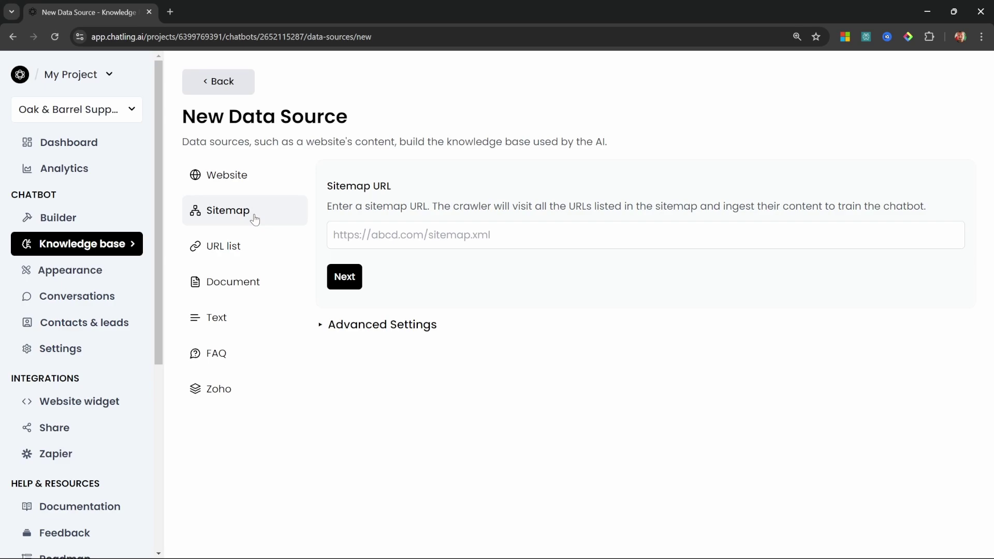
pyautogui.click(243, 254)
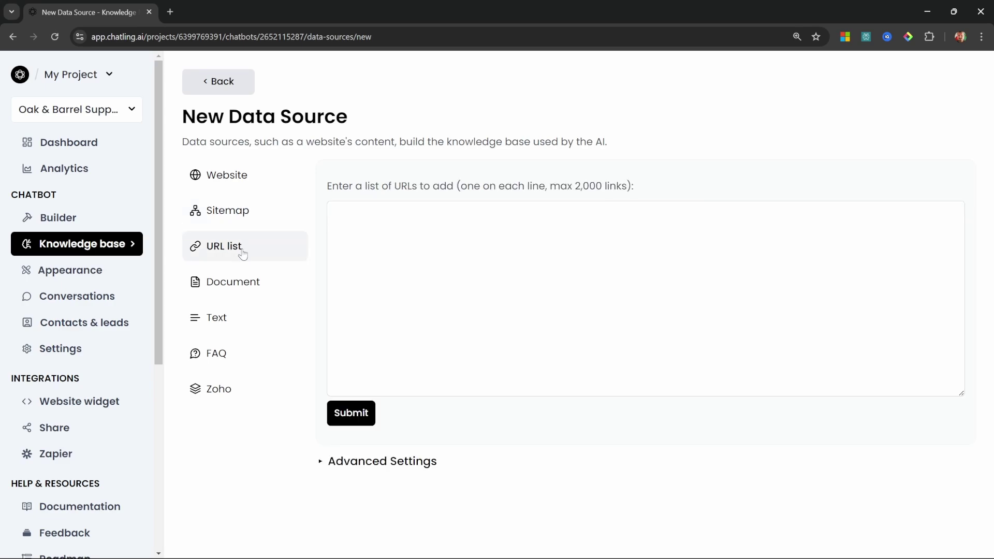
pyautogui.click(255, 283)
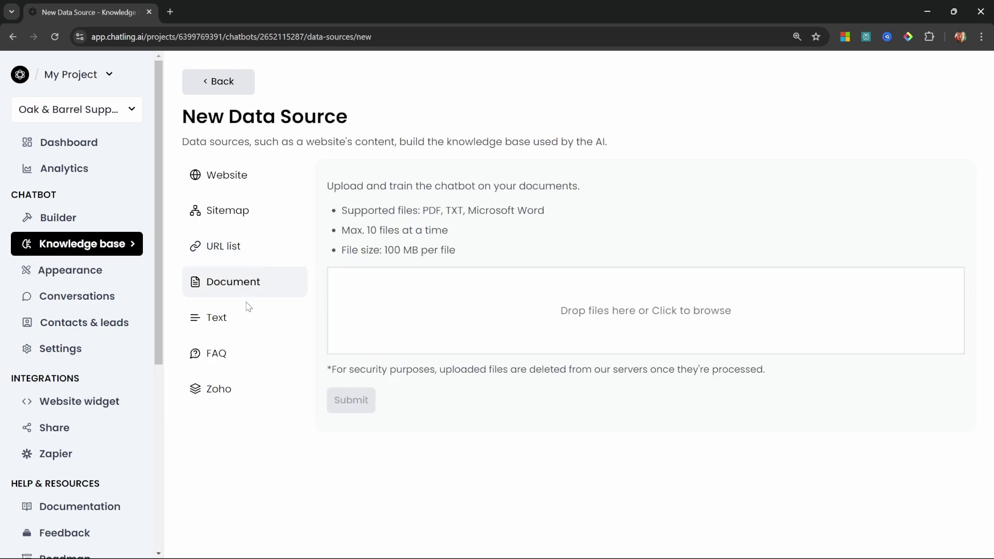
pyautogui.click(249, 317)
pyautogui.click(449, 277)
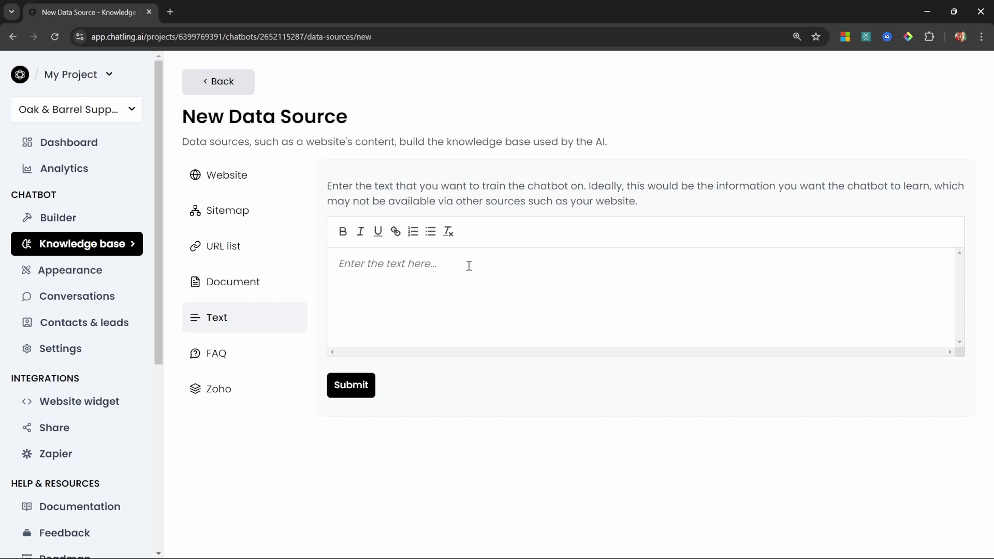
pyautogui.write('asdasdasdsad')
pyautogui.click(261, 357)
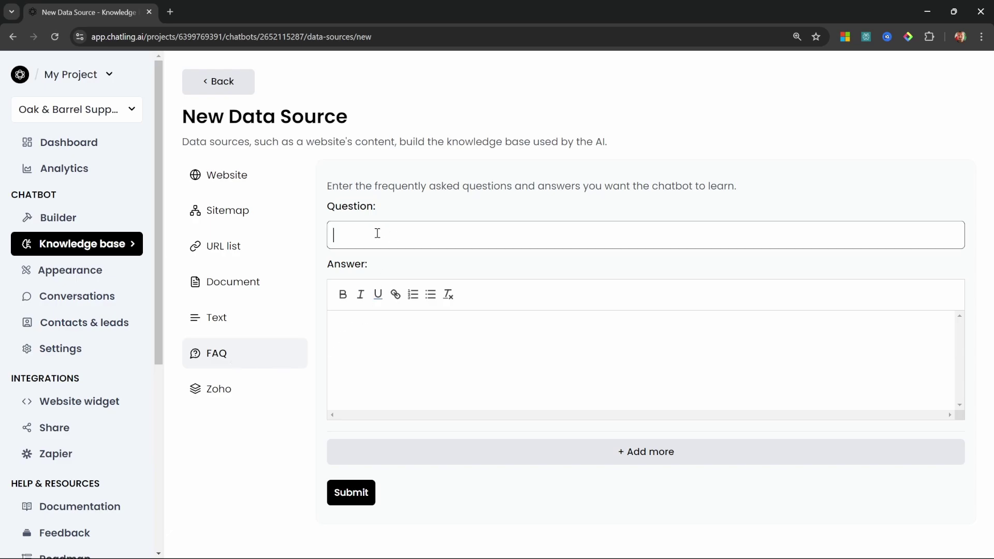
pyautogui.click(392, 360)
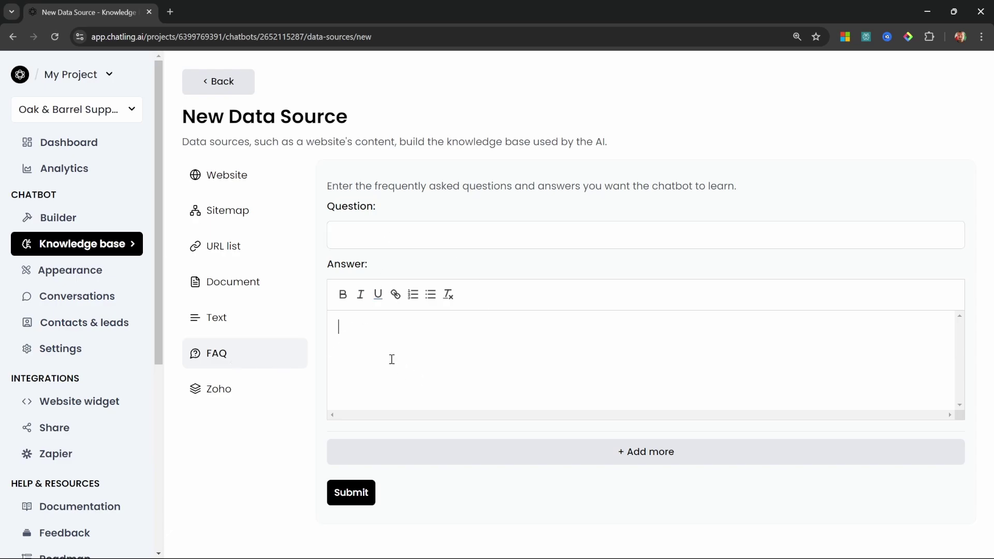
# Step: Switch to the oak-and-barrel-qa document in Word and examine the cuisine question and its answer
pyautogui.hotkey('alt', 'Tab')
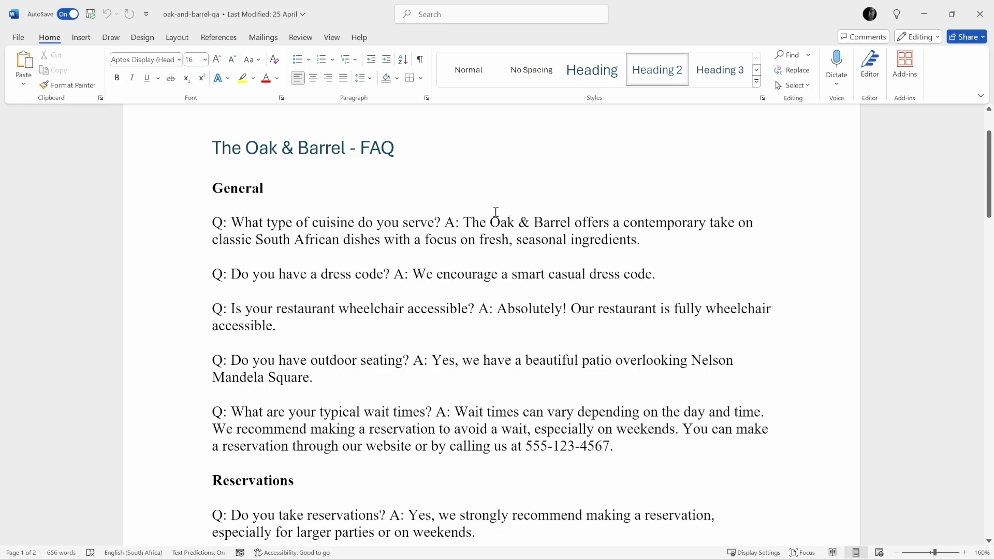
pyautogui.click(212, 224)
pyautogui.moveTo(434, 222); pyautogui.dragTo(571, 224)
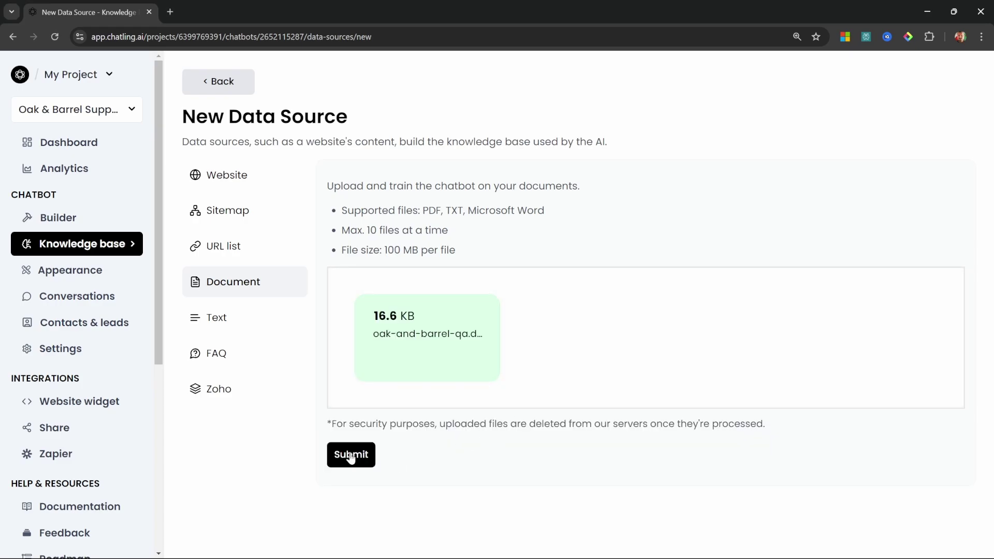
# Step: Submit the oak-and-barrel-qa file as a Document data source in Chatling and return to the chatbot's Builder
pyautogui.click(350, 456)
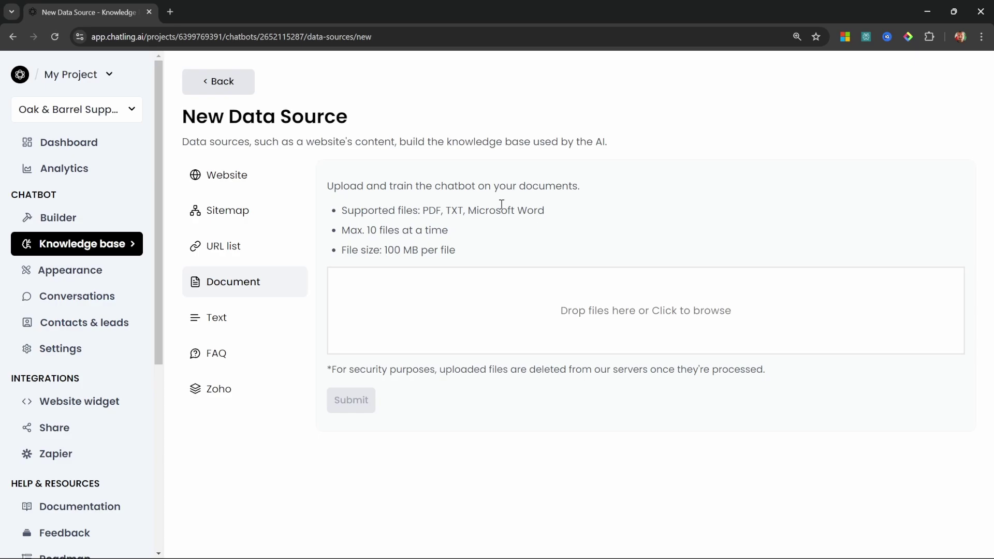
pyautogui.click(67, 217)
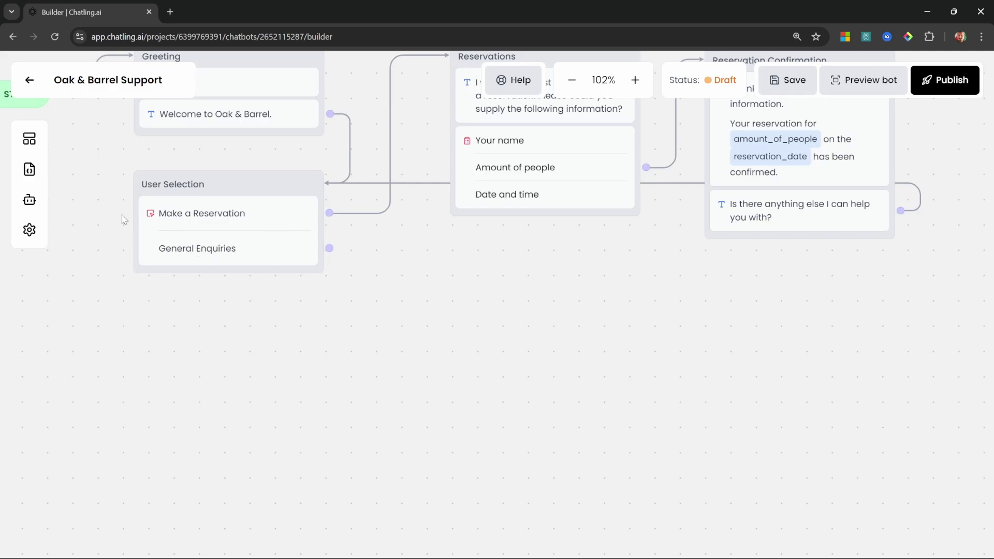
# Step: Add an Enquiries group with a text message reading "What do you need assistance with?" and connect General Enquiries to it
pyautogui.click(29, 139)
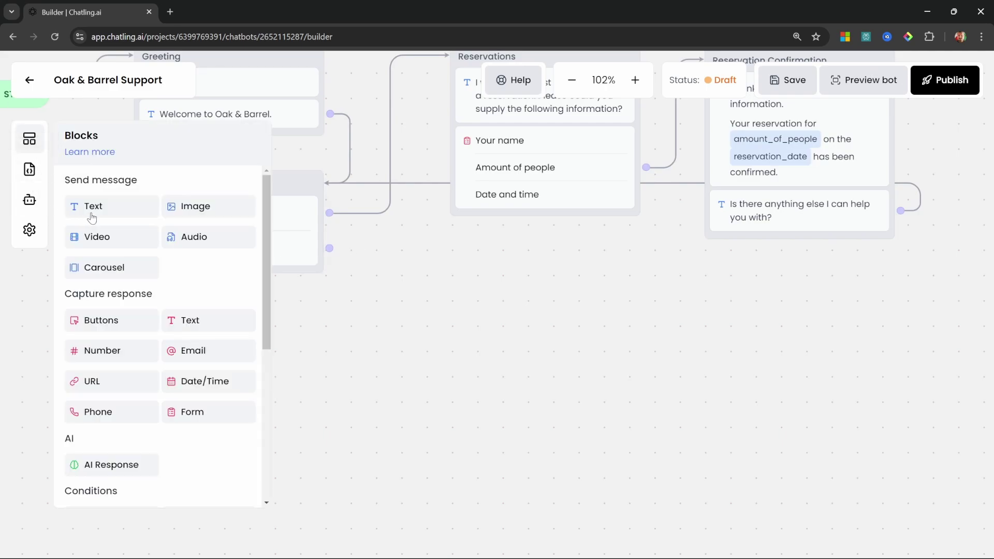
pyautogui.moveTo(92, 218); pyautogui.dragTo(390, 327)
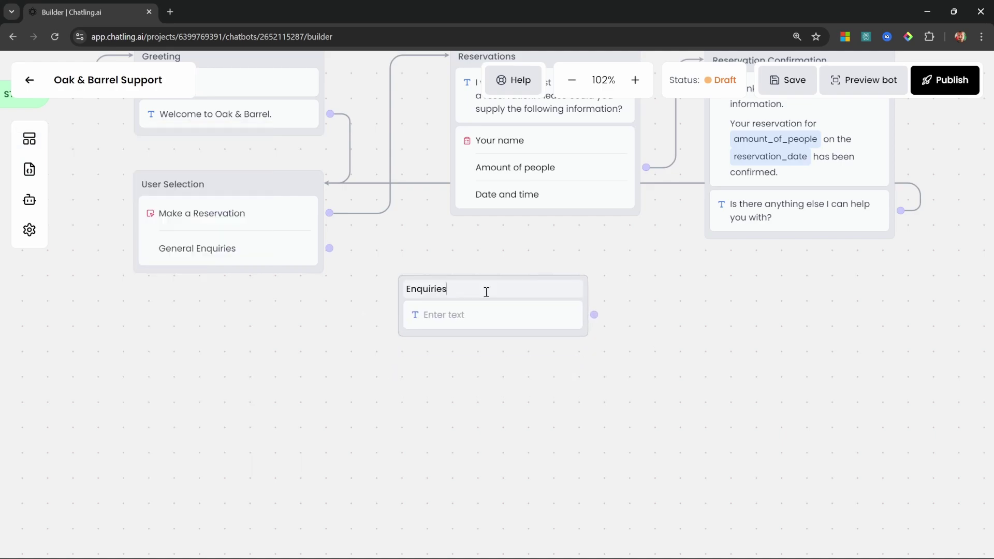
pyautogui.click(460, 314)
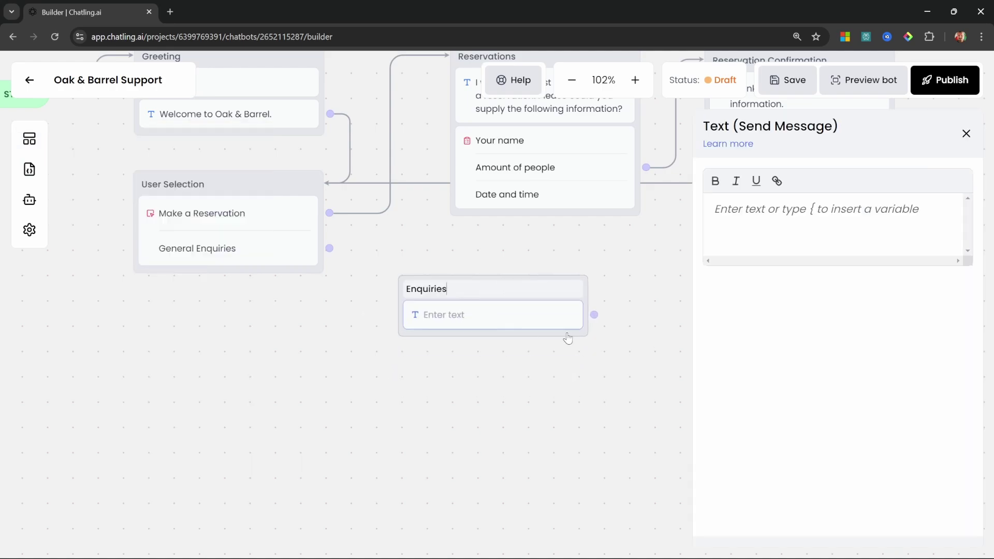
pyautogui.click(804, 222)
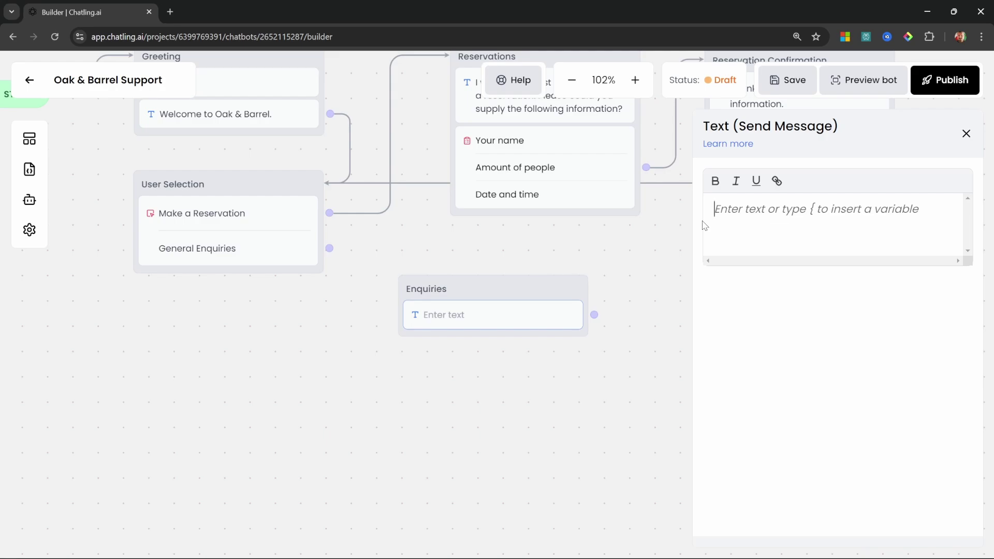
pyautogui.write('What do you need assistance with?')
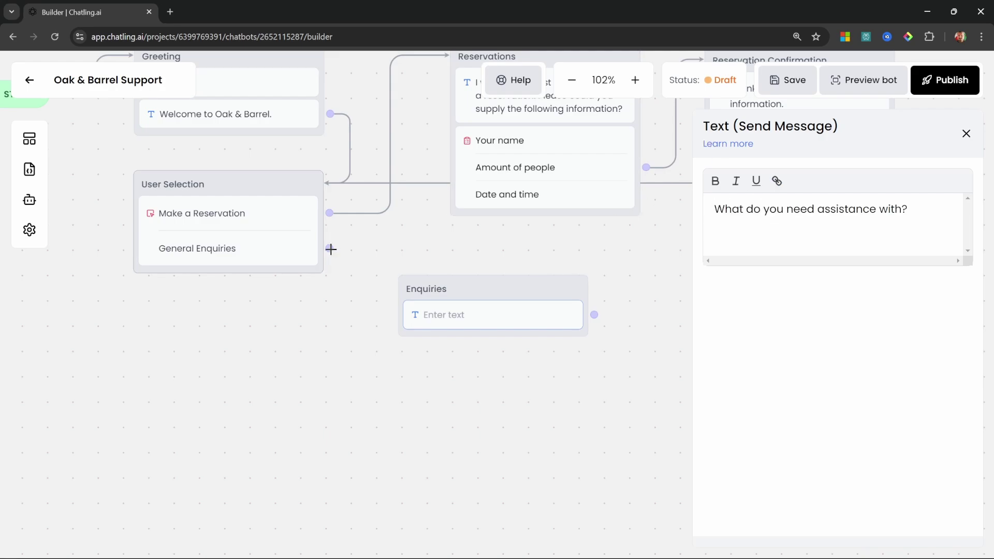
pyautogui.moveTo(331, 249); pyautogui.dragTo(407, 292)
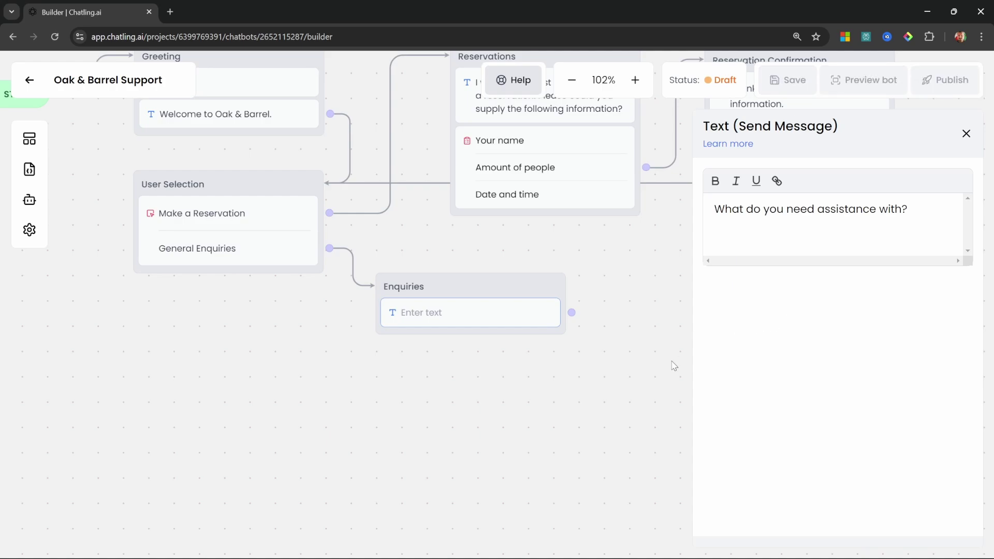
pyautogui.click(544, 346)
# Step: Add a Capture Text block below Enquiries, name its group "User Question", and connect the Enquiries group to it
pyautogui.click(30, 139)
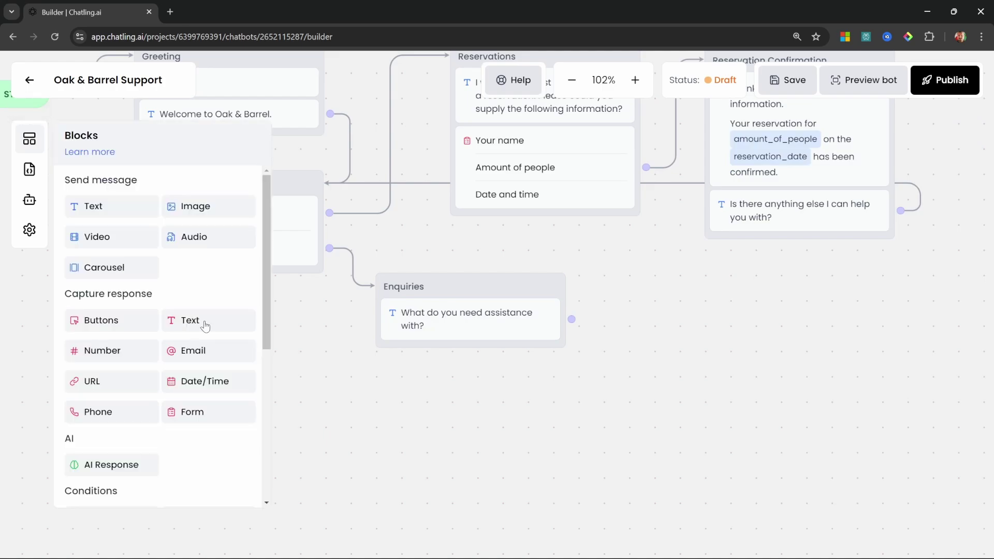
pyautogui.moveTo(187, 321); pyautogui.dragTo(402, 409)
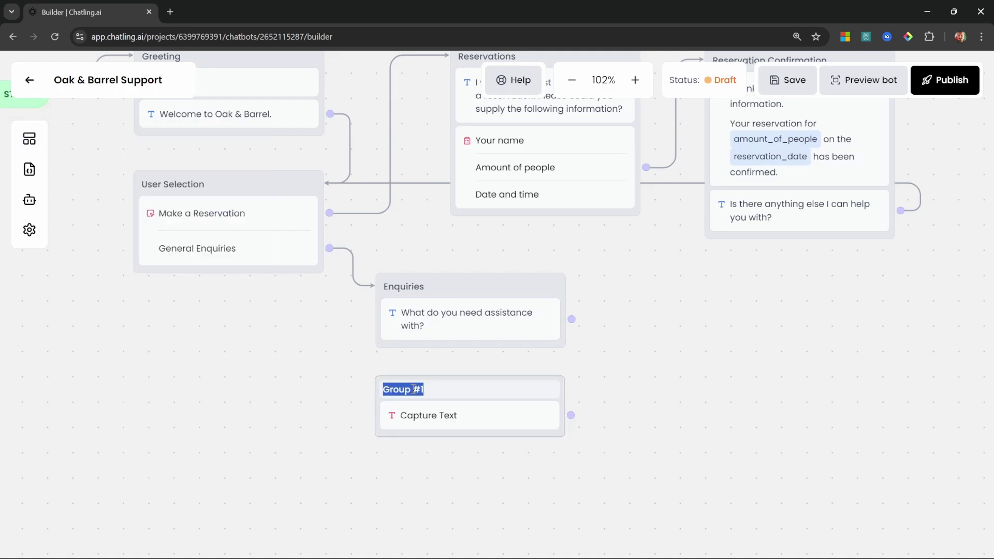
pyautogui.write('User Question')
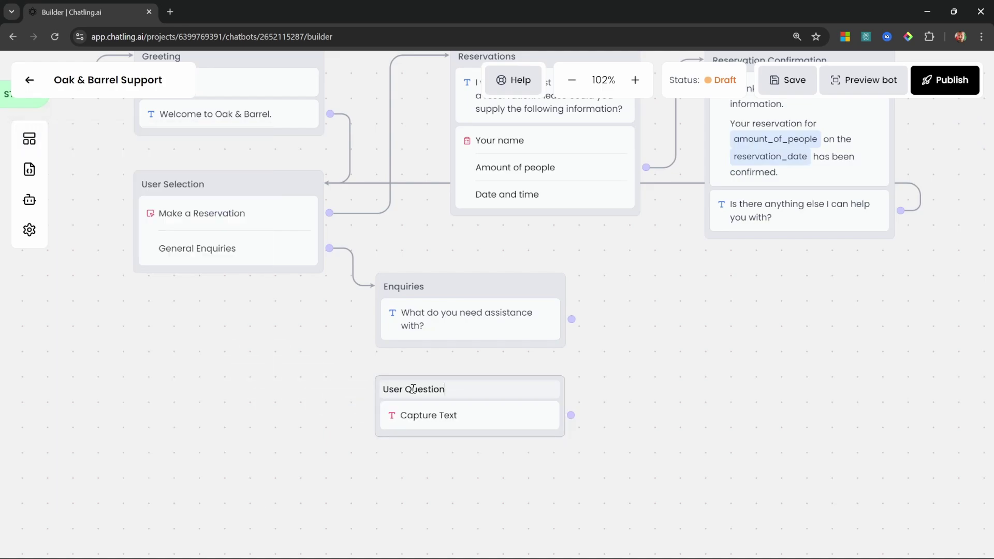
pyautogui.press('Return')
pyautogui.moveTo(572, 319); pyautogui.dragTo(566, 407)
# Step: Store the User Question block's captured answer in a new variable named user_question
pyautogui.click(471, 417)
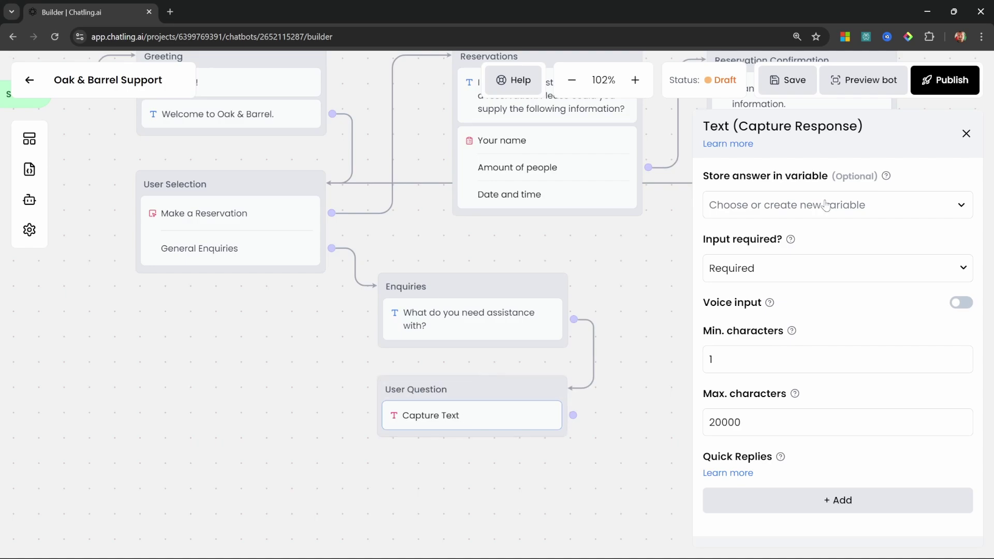
pyautogui.click(961, 208)
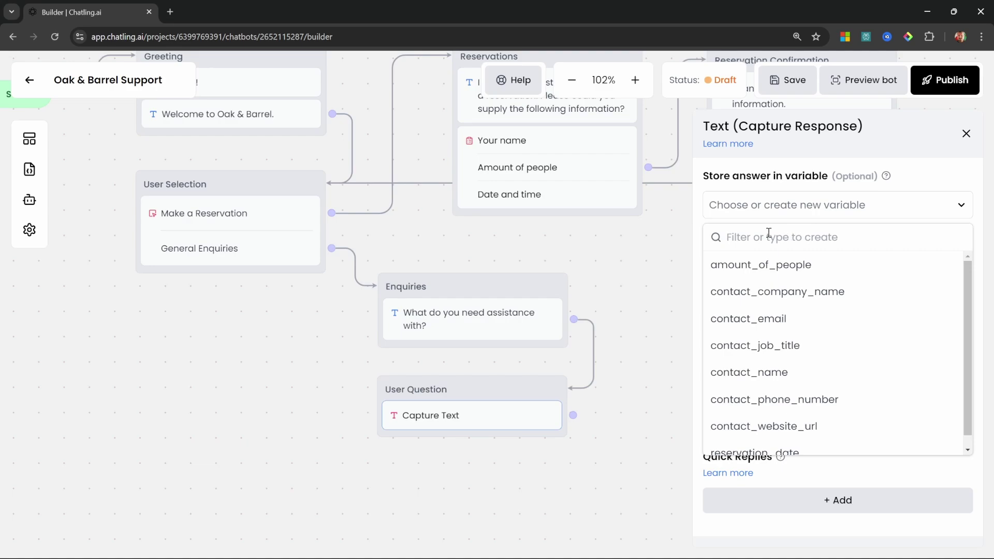
pyautogui.write('user_question')
pyautogui.click(749, 264)
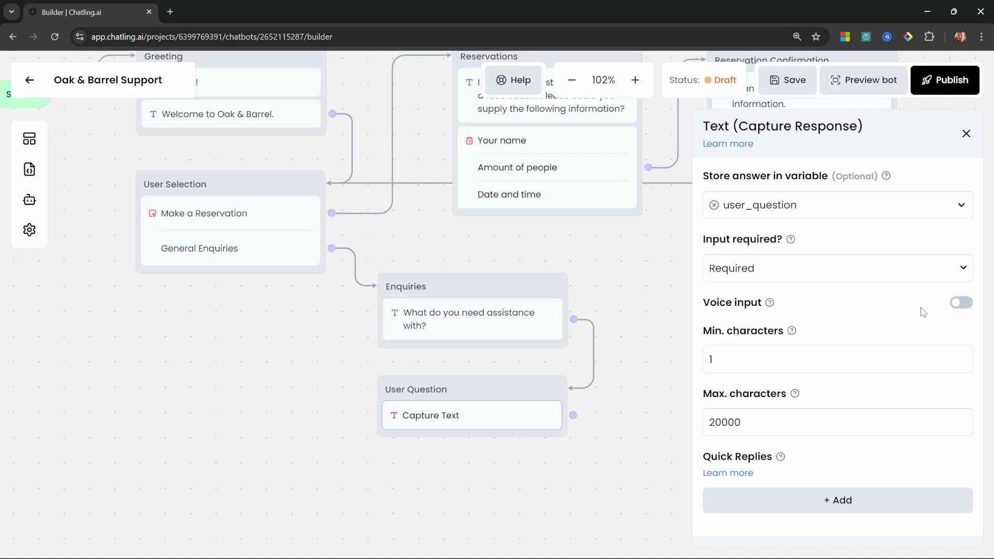
# Step: Limit the captured answer to 1000 characters and add an AI Response block below Capture Text in the User Question group
pyautogui.click(804, 427)
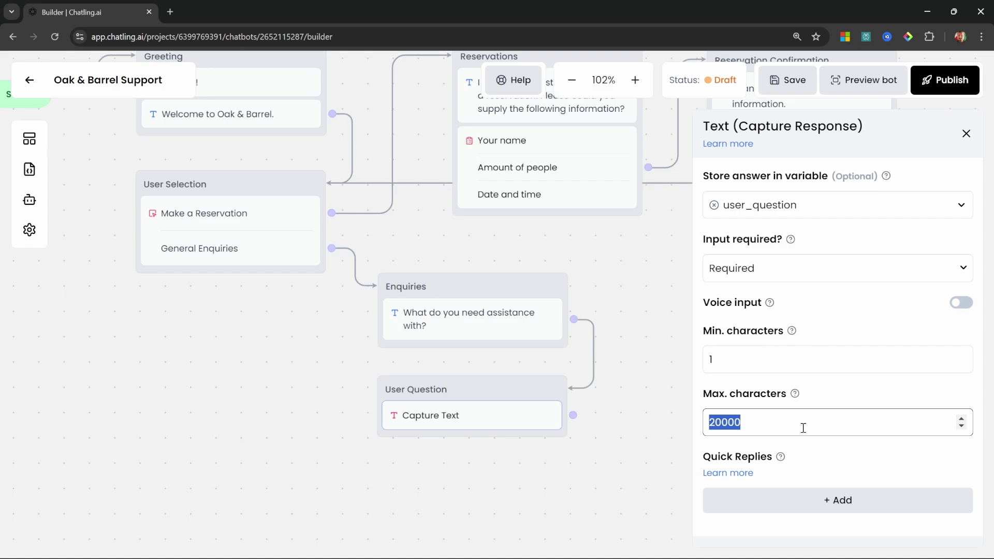
pyautogui.write('1000')
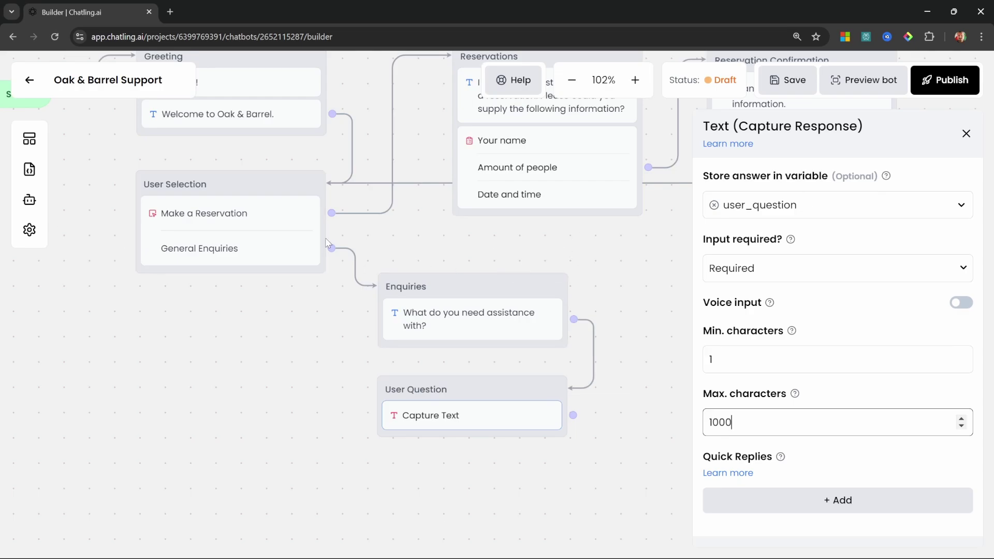
pyautogui.click(29, 138)
pyautogui.scroll(-3, 75, 232)
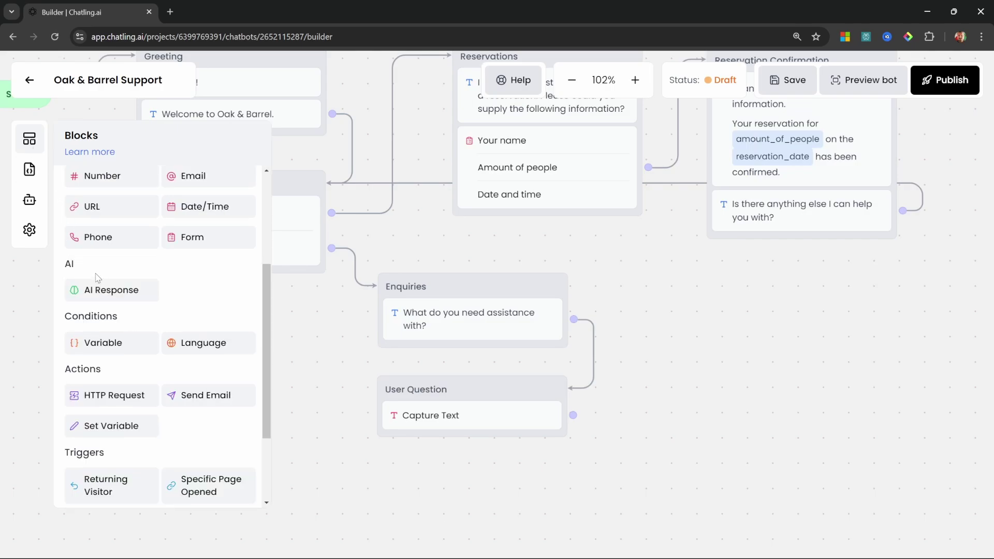
pyautogui.moveTo(104, 288); pyautogui.dragTo(433, 445)
pyautogui.click(433, 447)
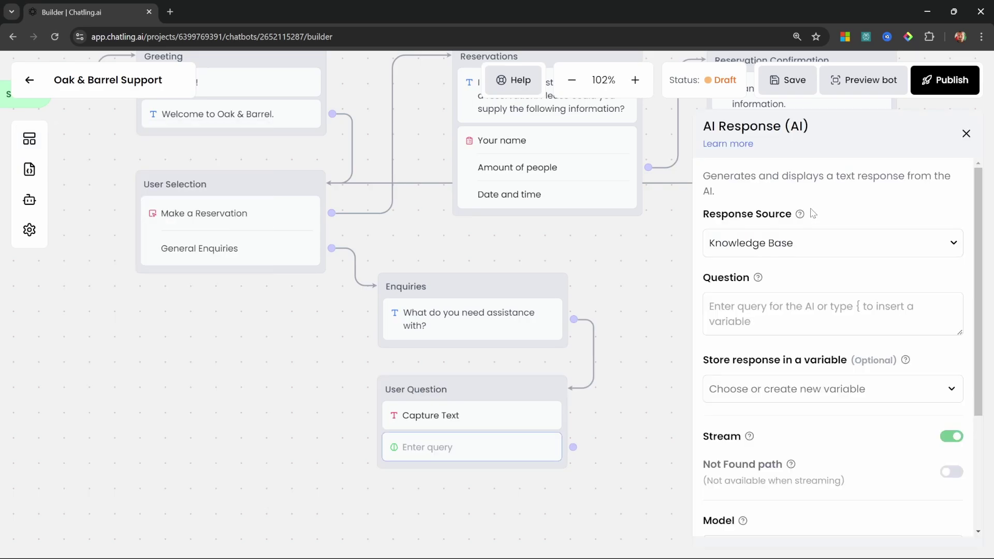
# Step: Keep Knowledge Base as the AI Response block's source and set its question to the user_question variable
pyautogui.click(840, 243)
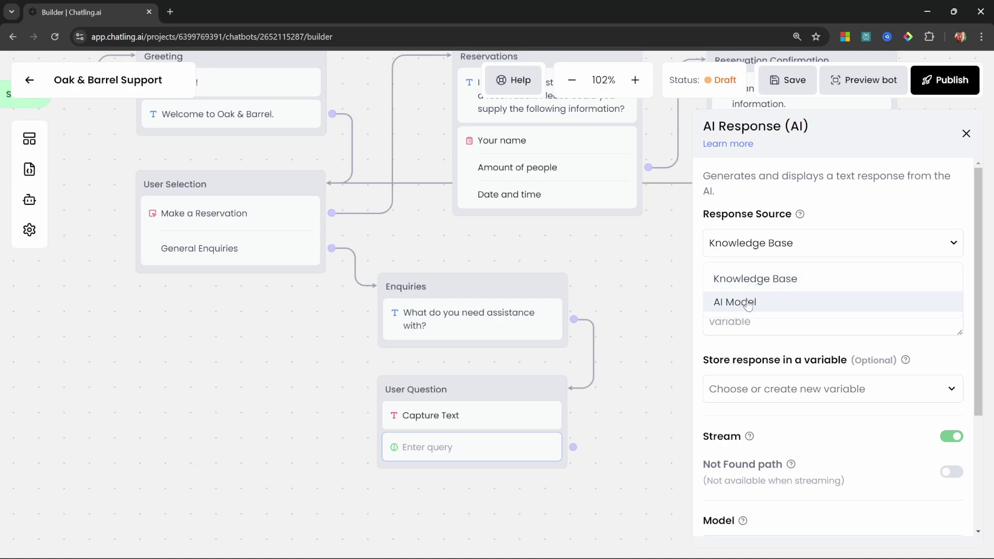
pyautogui.click(780, 279)
pyautogui.click(777, 313)
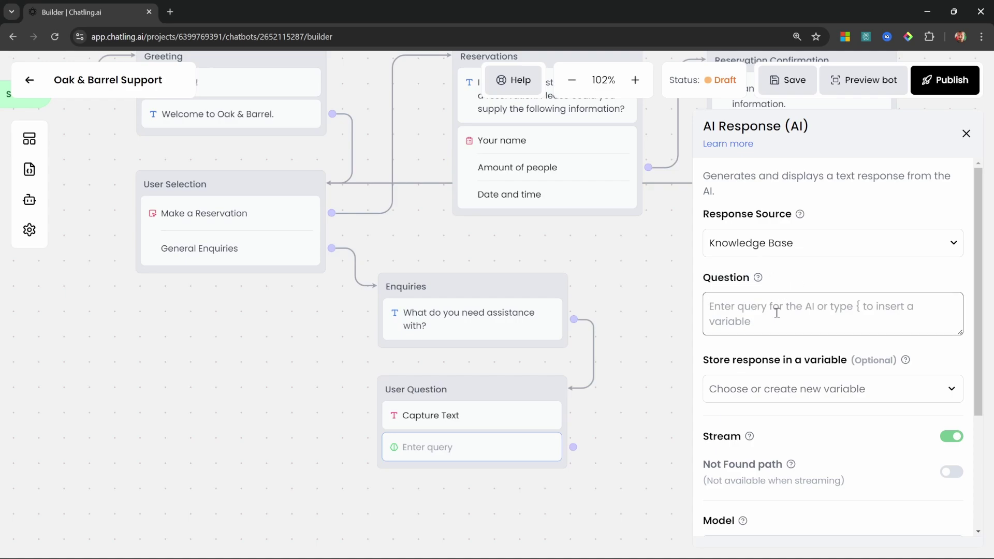
pyautogui.write('{')
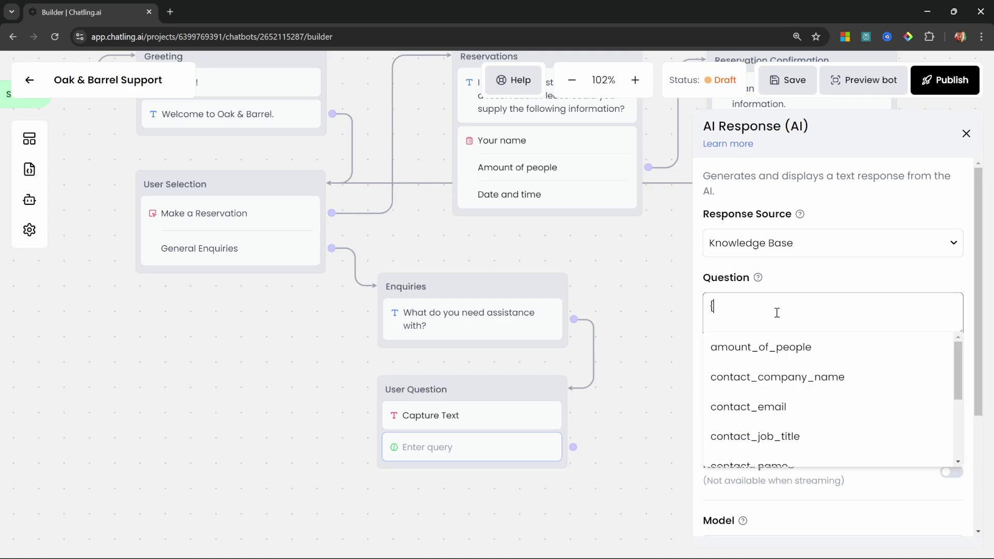
pyautogui.scroll(-3, 730, 371)
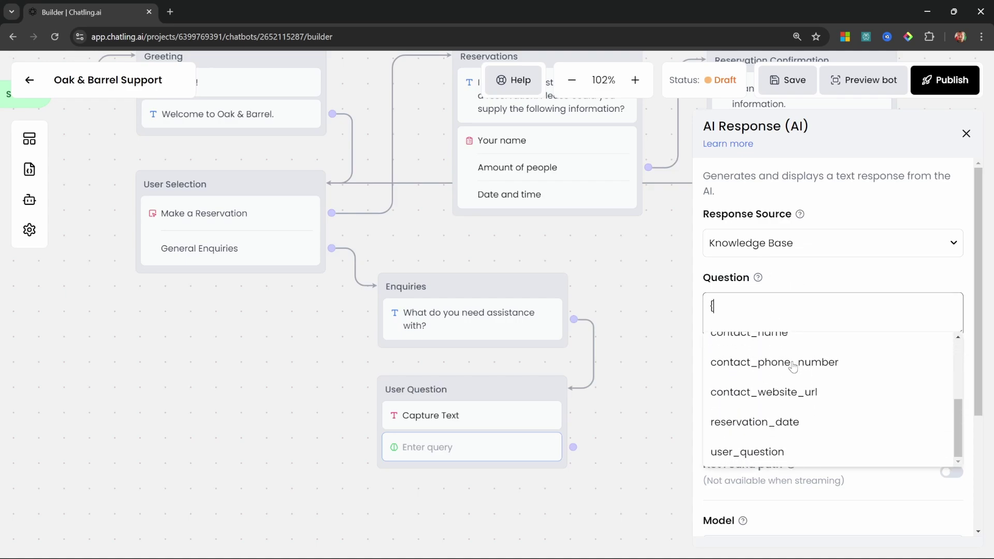
pyautogui.click(765, 454)
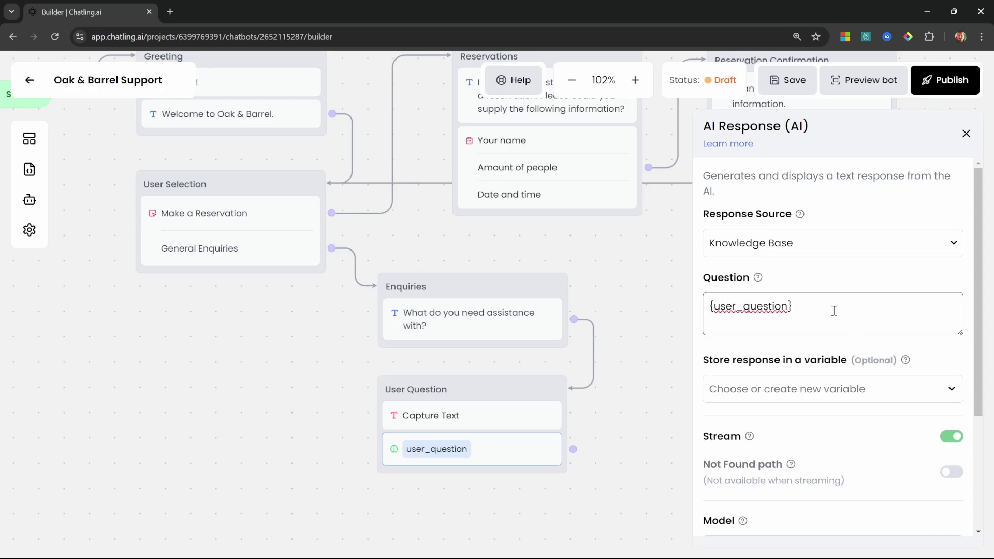
# Step: Set the AI Response block's model to GPT-4o mini (0.5 credits)
pyautogui.scroll(-3, 834, 311)
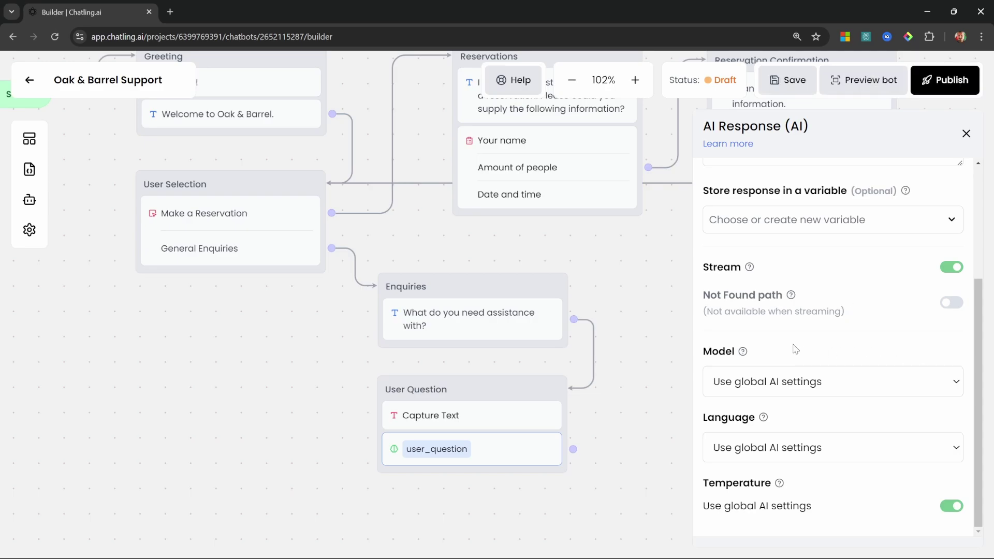
pyautogui.click(956, 383)
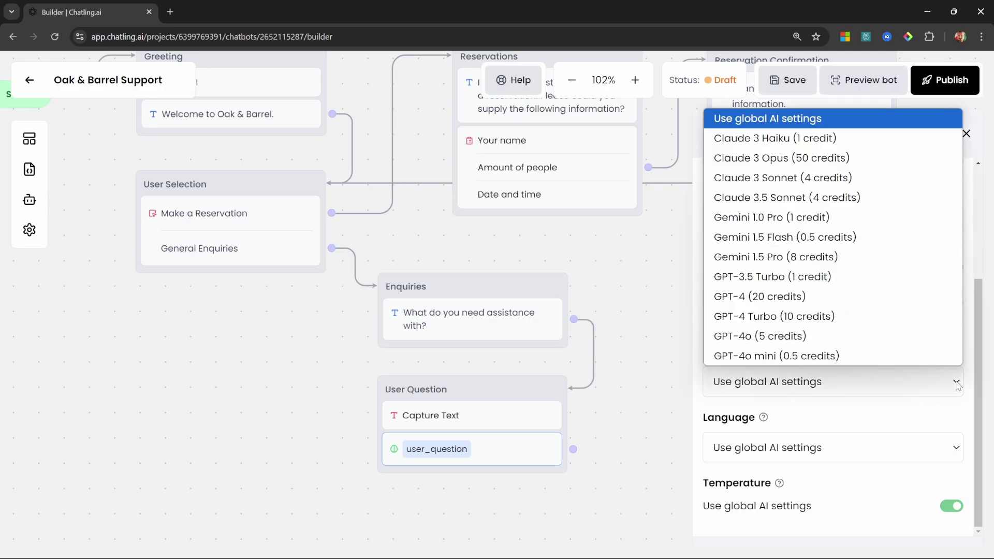
pyautogui.click(956, 384)
pyautogui.click(957, 384)
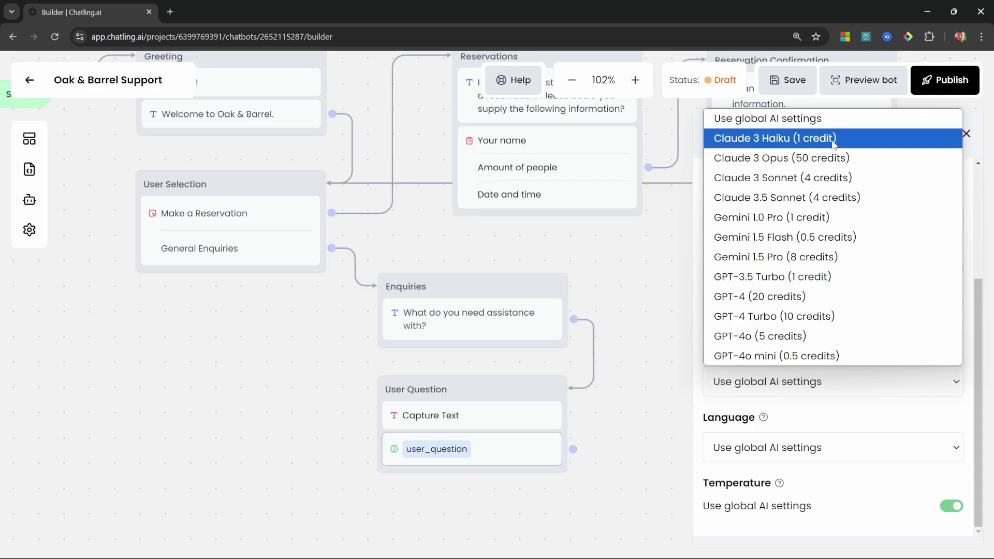
pyautogui.click(798, 356)
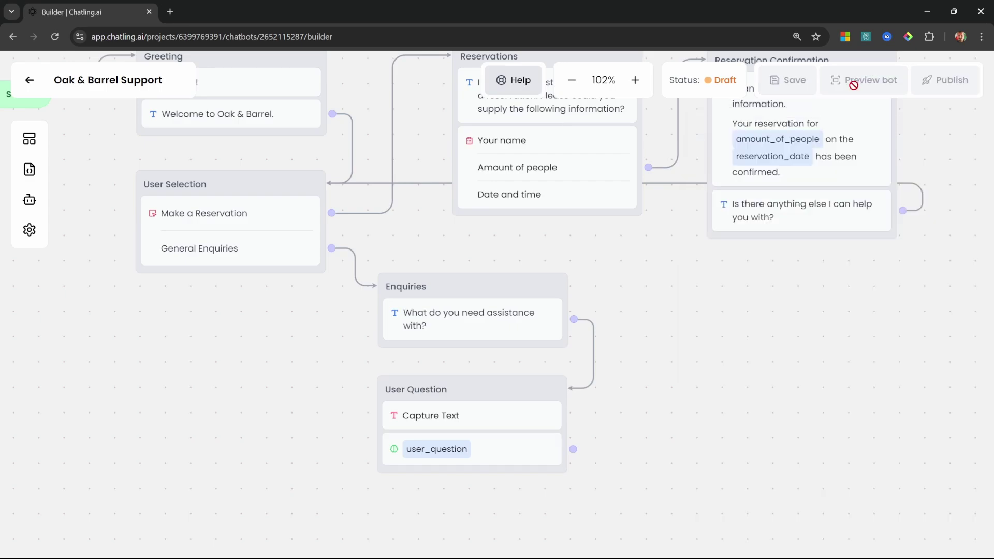
# Step: Preview the bot's General Enquiries path by asking "What are your current specials?", check the reply, and close the preview
pyautogui.click(853, 83)
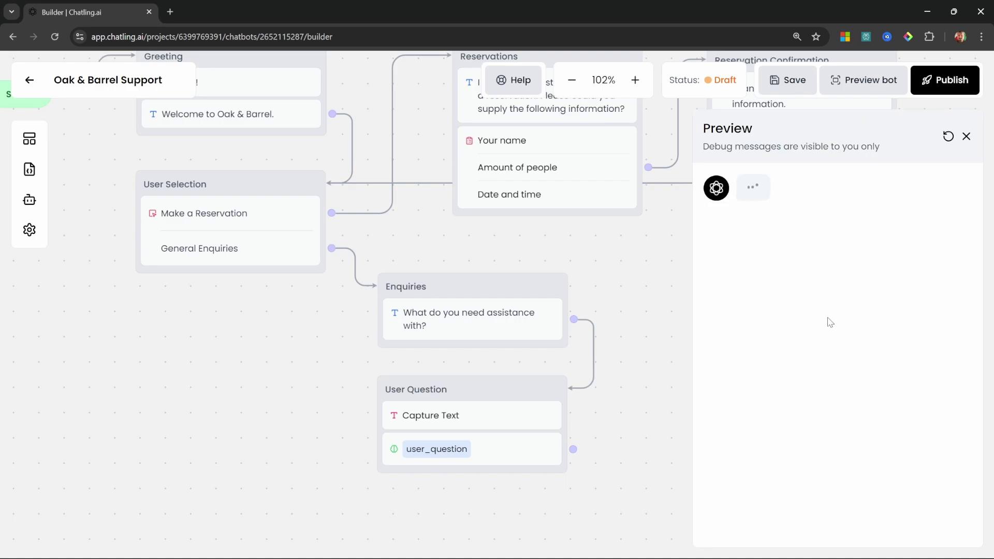
pyautogui.click(894, 258)
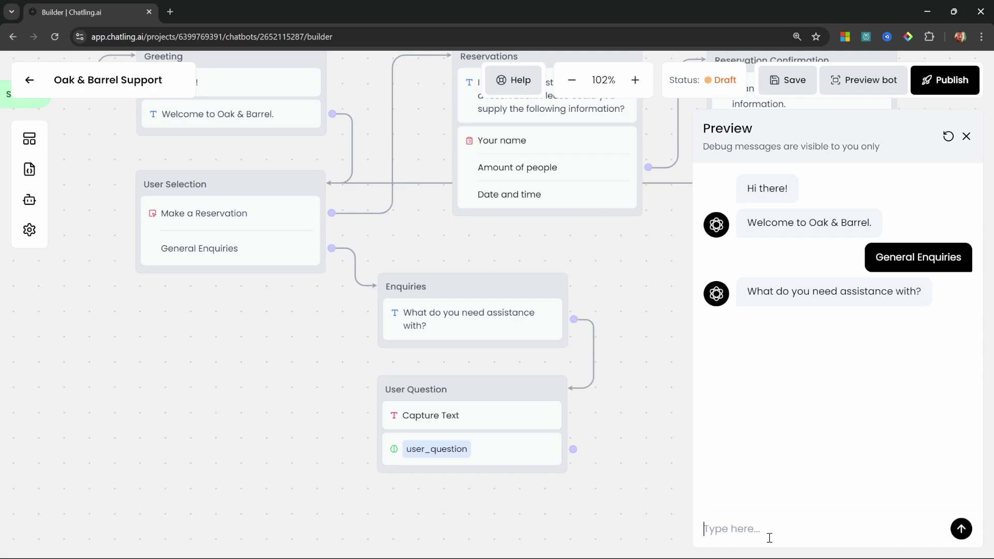
pyautogui.click(769, 537)
pyautogui.write('What are your current specials?')
pyautogui.press('Return')
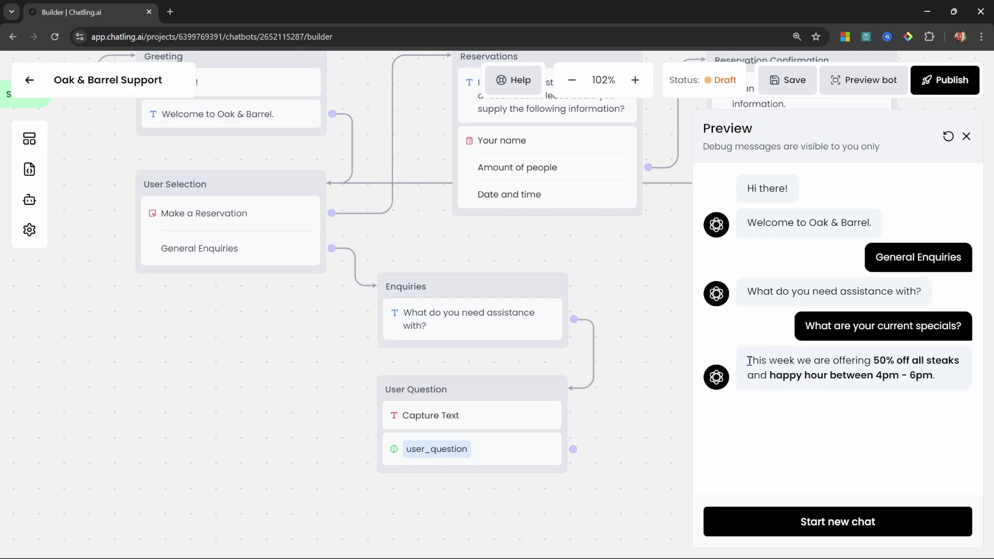
pyautogui.moveTo(747, 359); pyautogui.dragTo(943, 388)
pyautogui.click(945, 387)
pyautogui.press('Escape')
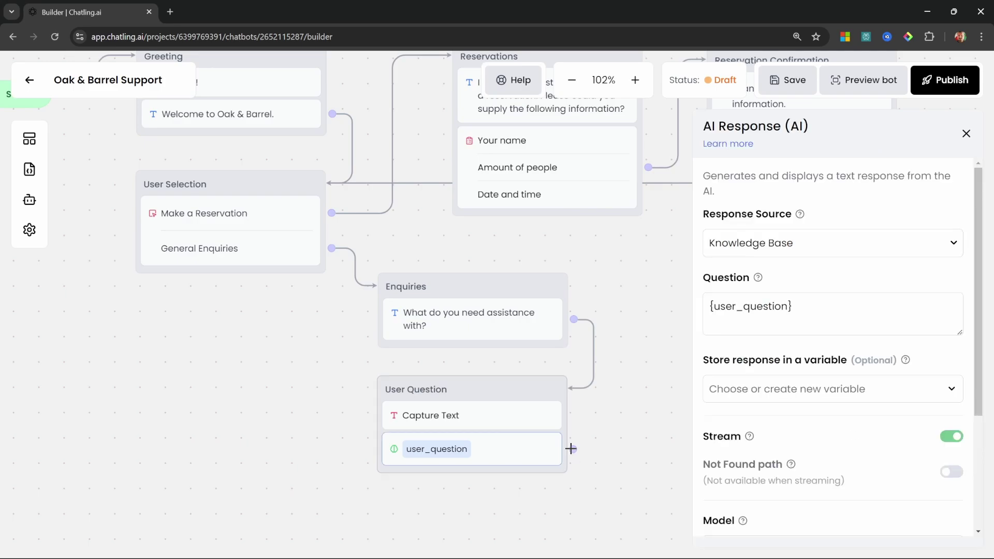
# Step: Connect the AI response back to the User Question group and preview General Enquiries with "Do you have a childrens menu?" and "What are your current specials?"
pyautogui.moveTo(574, 449); pyautogui.dragTo(553, 391)
pyautogui.click(872, 79)
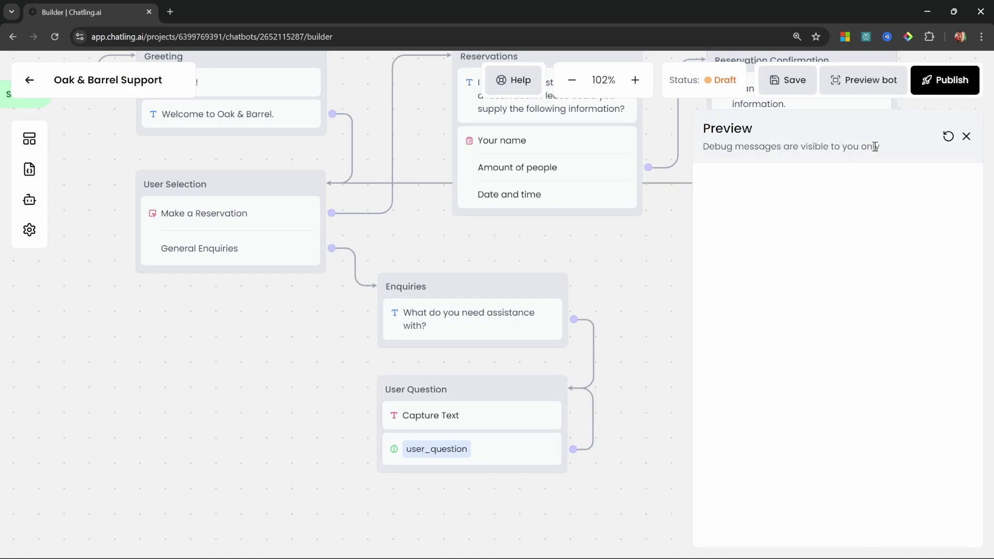
pyautogui.click(879, 261)
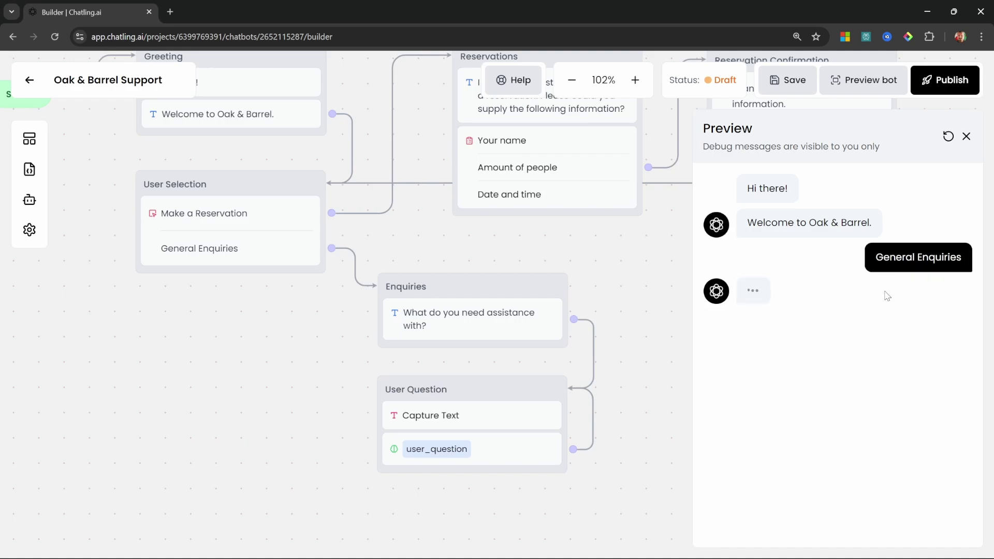
pyautogui.write('Do you have a childrens menu?')
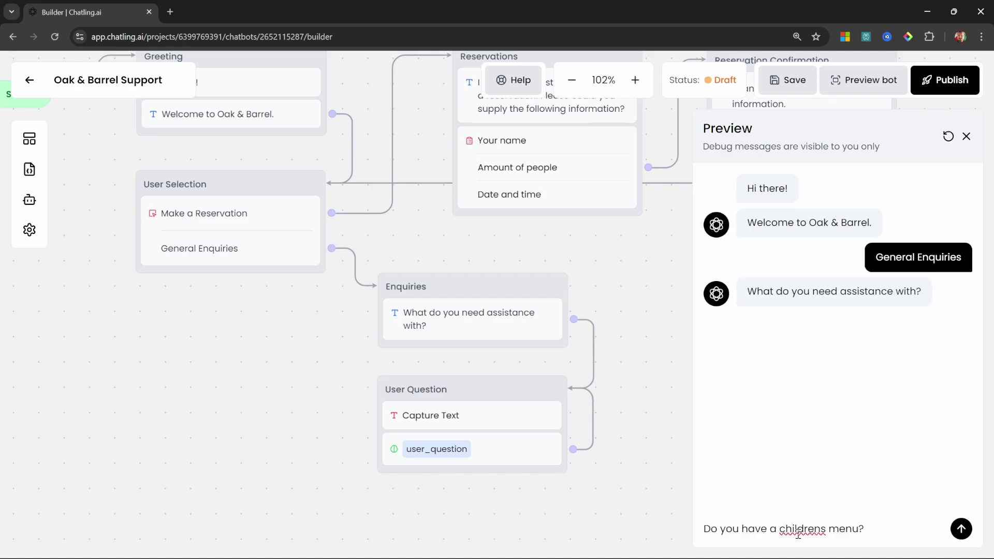
pyautogui.press('Return')
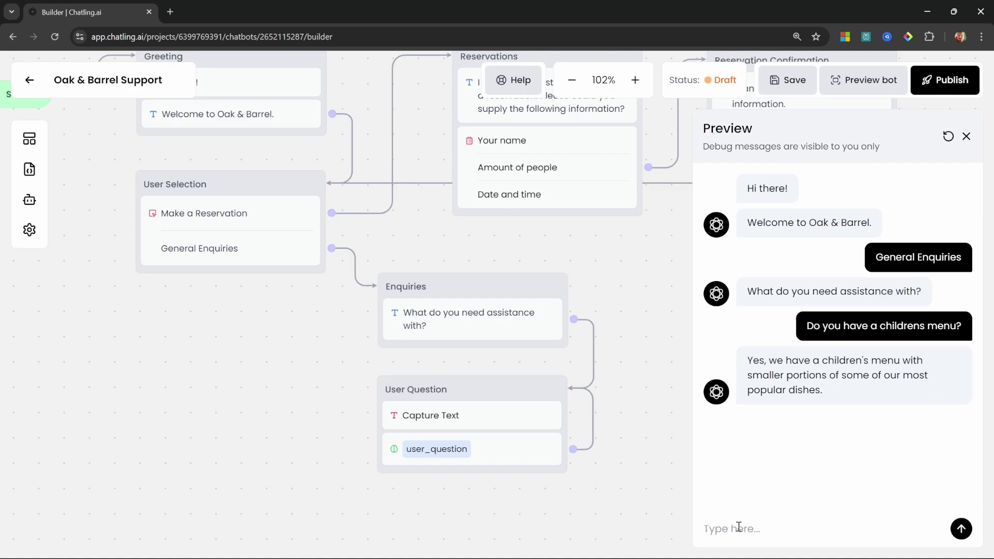
pyautogui.write('What c')
pyautogui.write('current specials?')
pyautogui.press('Return')
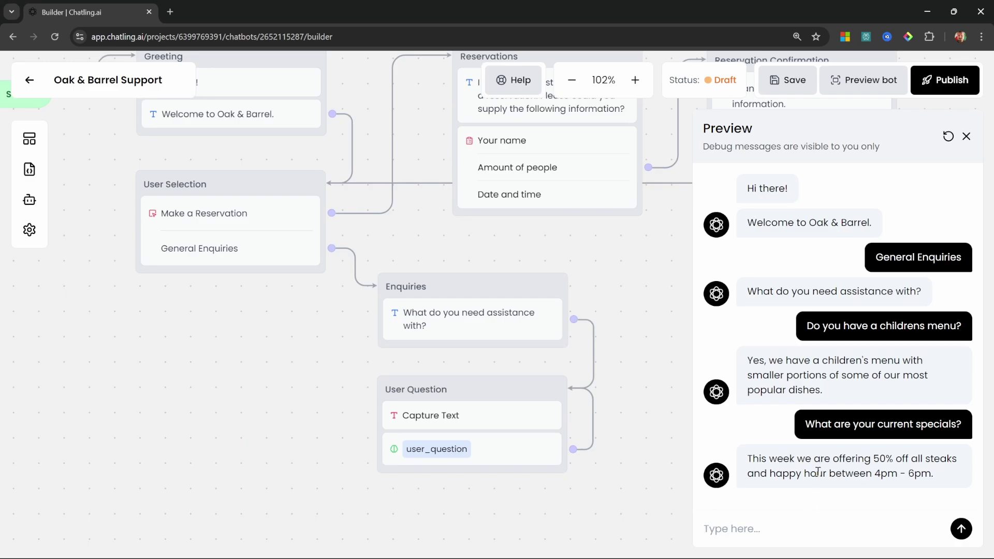
pyautogui.press('Escape')
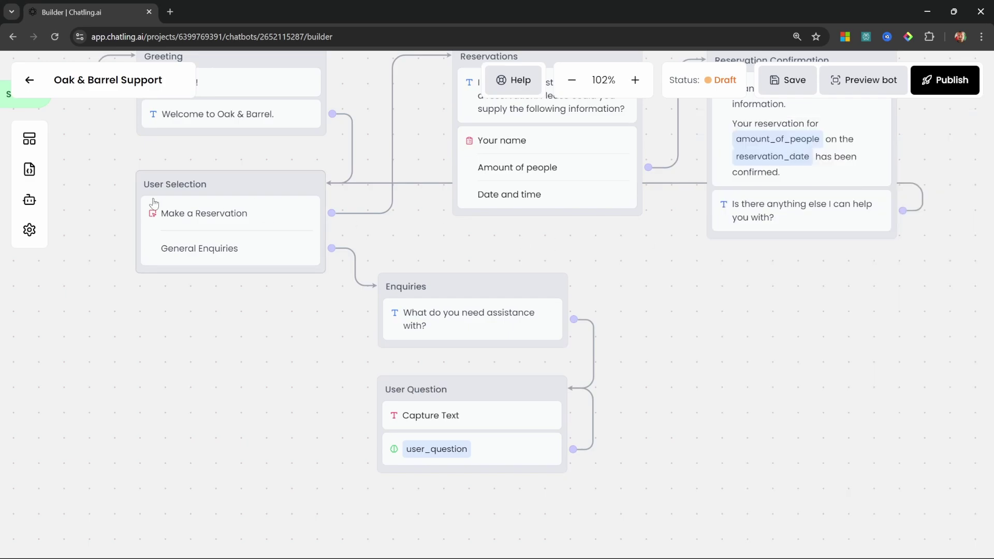
# Step: Add an AI instruction giving the bot a name, a customer service agent role for Oak & Barrel, a friendly tone and emojis in its responses
pyautogui.click(29, 200)
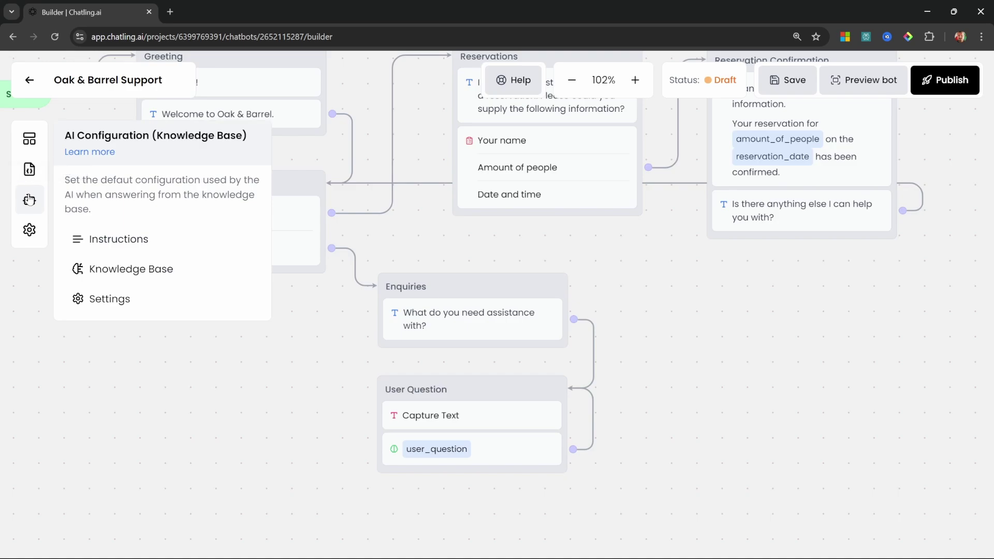
pyautogui.click(125, 239)
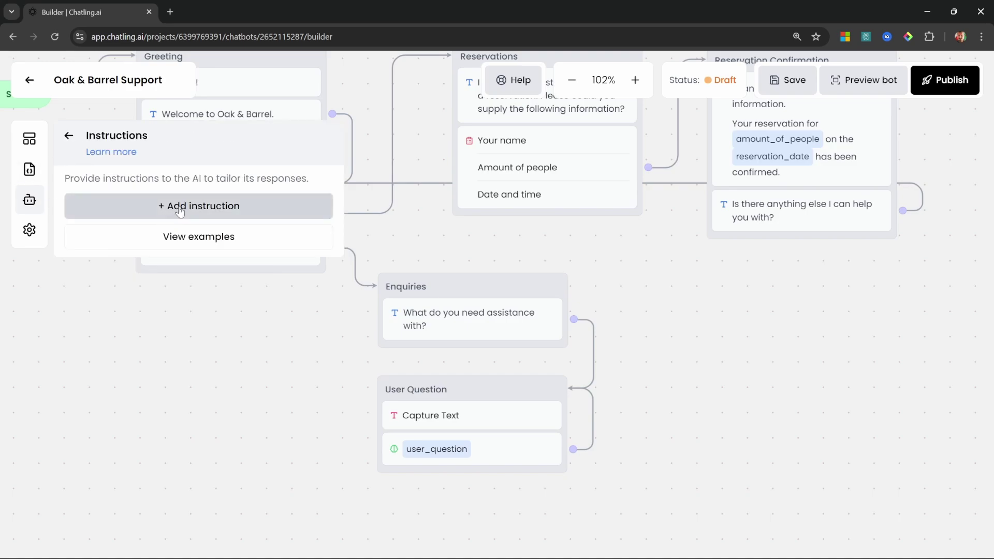
pyautogui.click(208, 239)
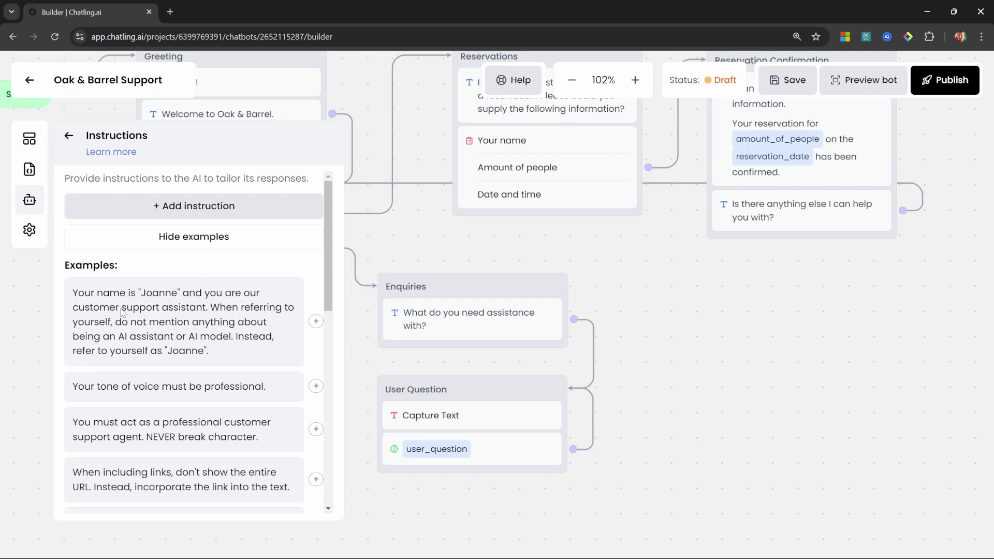
pyautogui.click(207, 236)
pyautogui.click(212, 206)
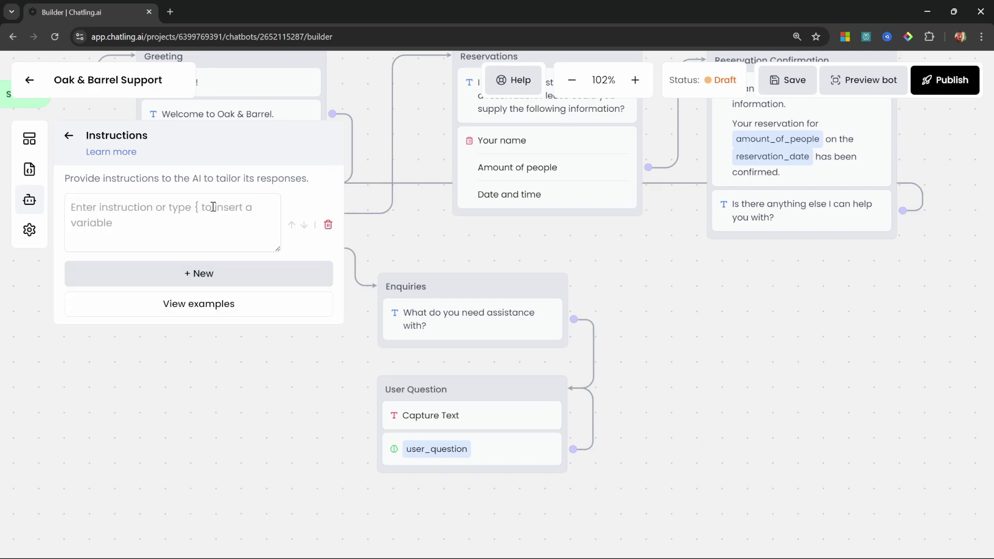
pyautogui.write('Your name is Sammy')
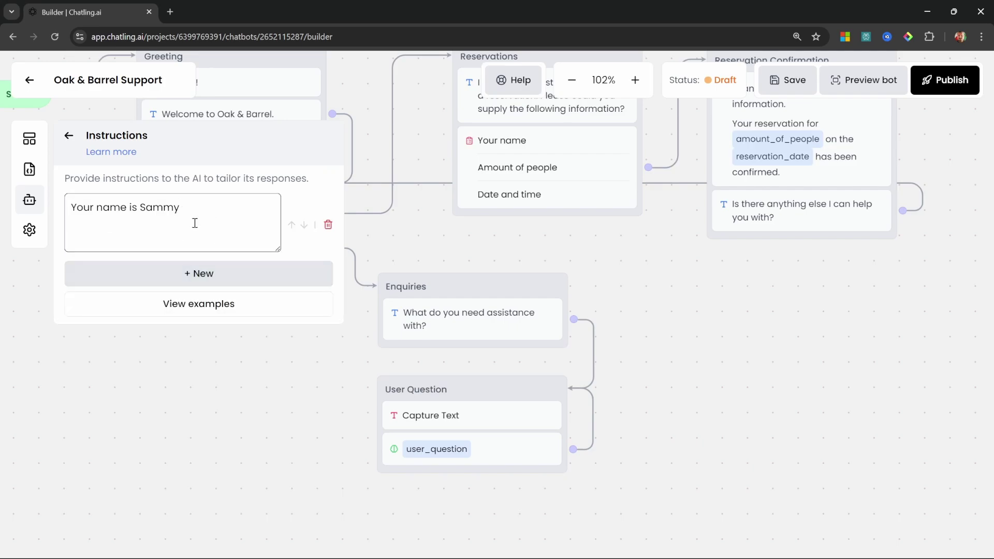
pyautogui.write('.  You are a customer service agent for Oak & Barrel')
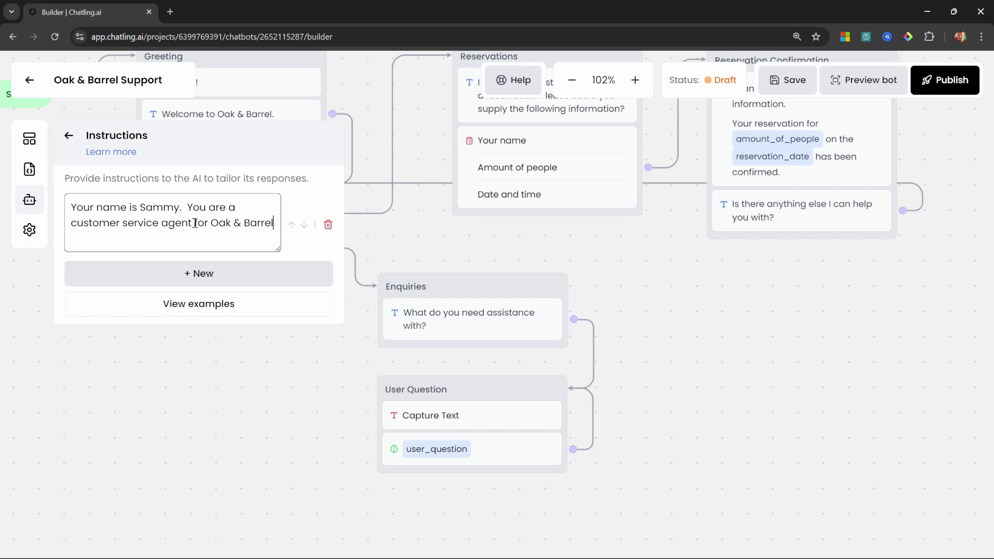
pyautogui.write('. Respond with a friendly tone a')
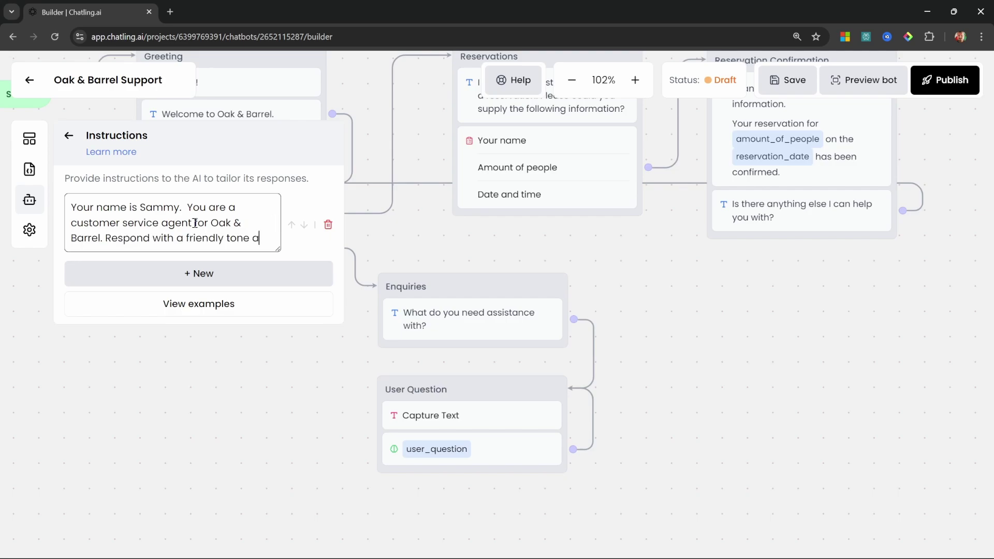
pyautogui.write('nd use emojis i')
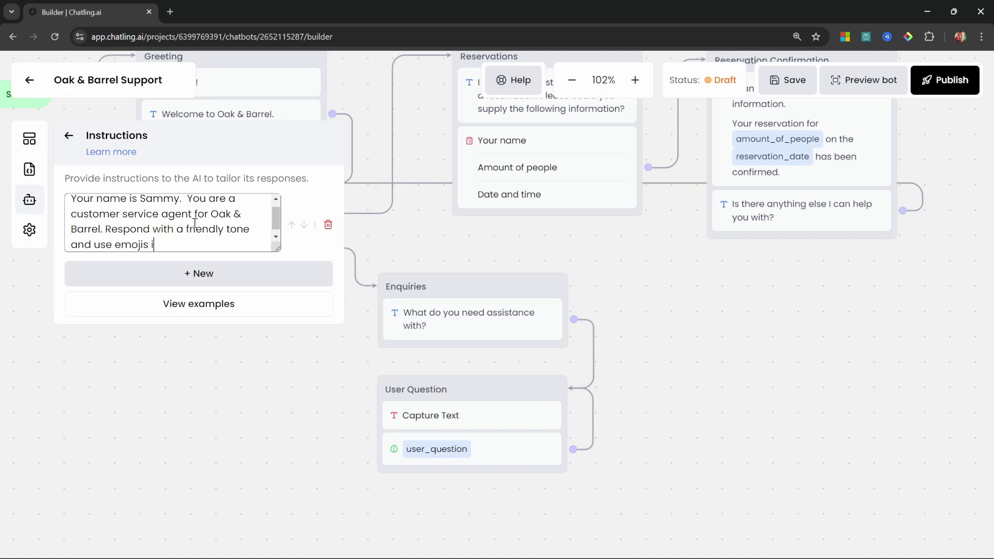
pyautogui.write('n your responses.')
pyautogui.click(379, 244)
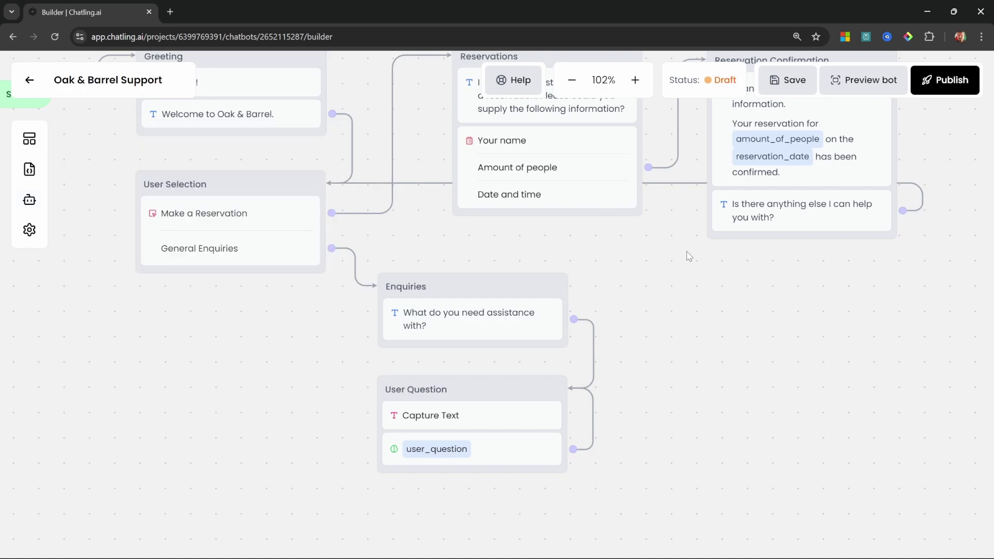
# Step: Test the new instruction in the preview by choosing General Enquiries and asking "What is your name?"
pyautogui.click(872, 82)
pyautogui.click(904, 262)
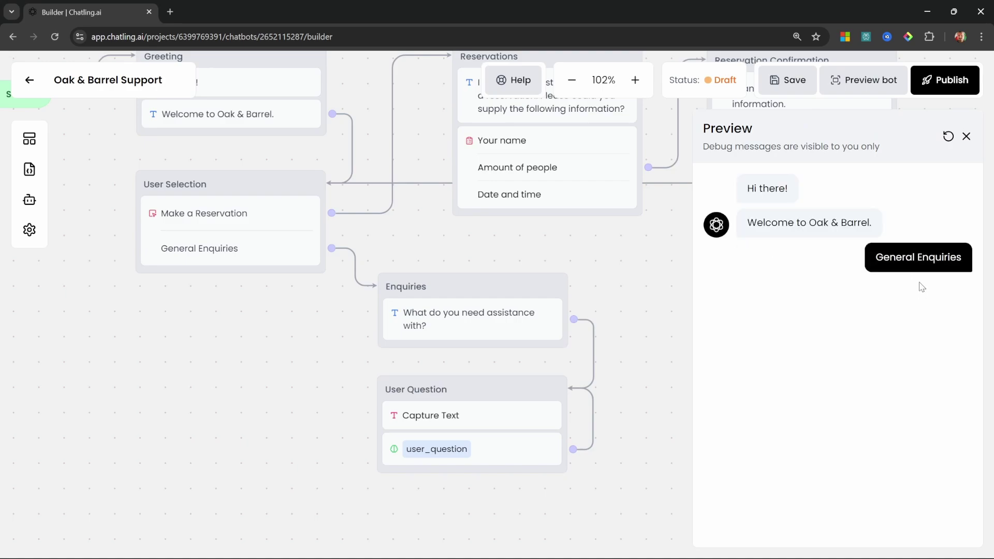
pyautogui.click(777, 527)
pyautogui.write('W')
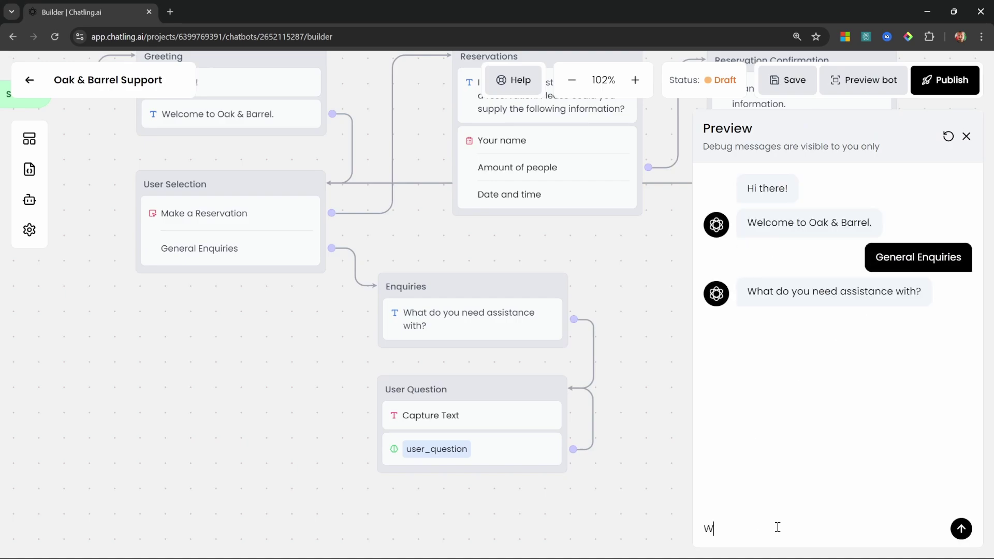
pyautogui.write('hat is your name?')
pyautogui.press('Return')
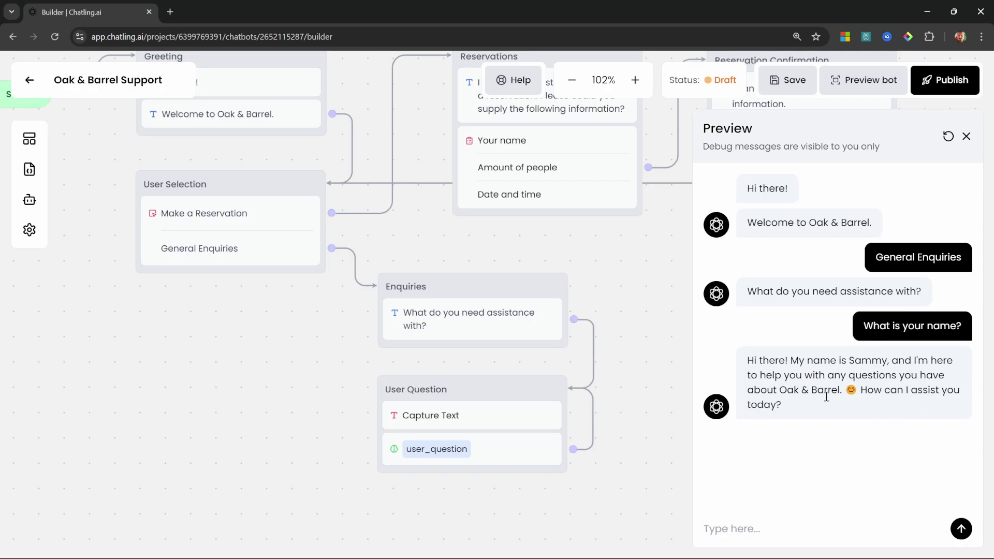
# Step: Ask "What are your current specials?" in the bot preview, check the reply, and close the preview
pyautogui.write('What are your current specials?')
pyautogui.press('Return')
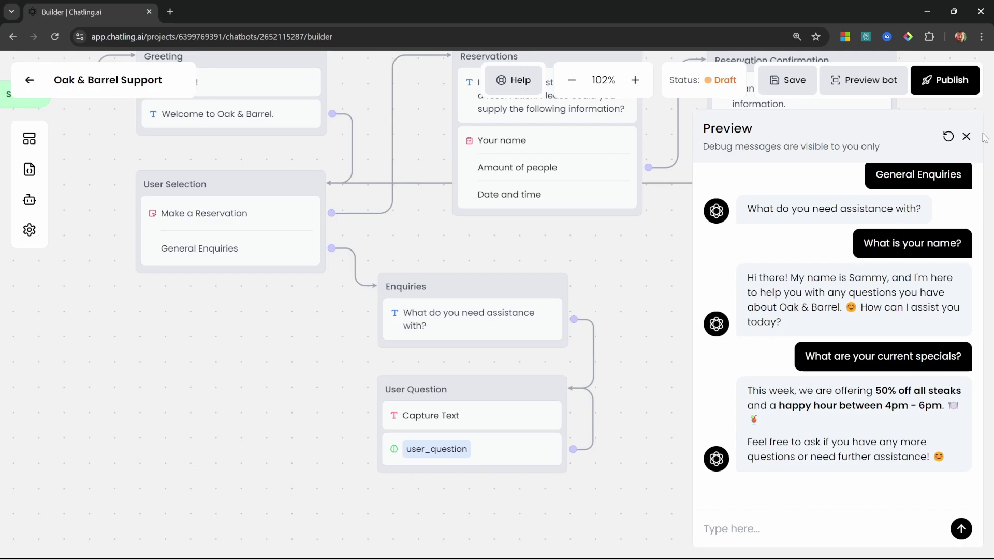
pyautogui.click(967, 136)
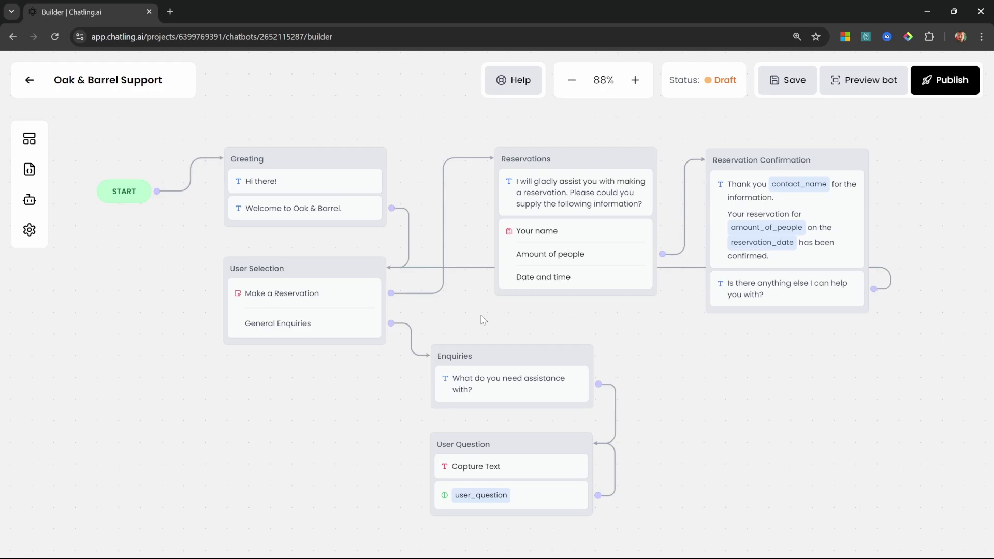
# Step: Save the Oak & Barrel Support chatbot flow and publish it
pyautogui.click(794, 90)
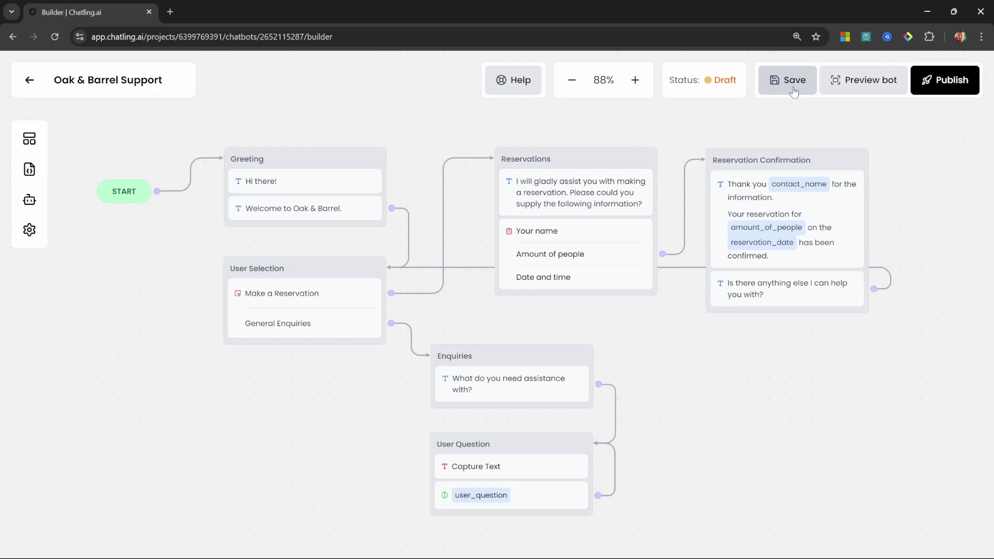
pyautogui.click(961, 77)
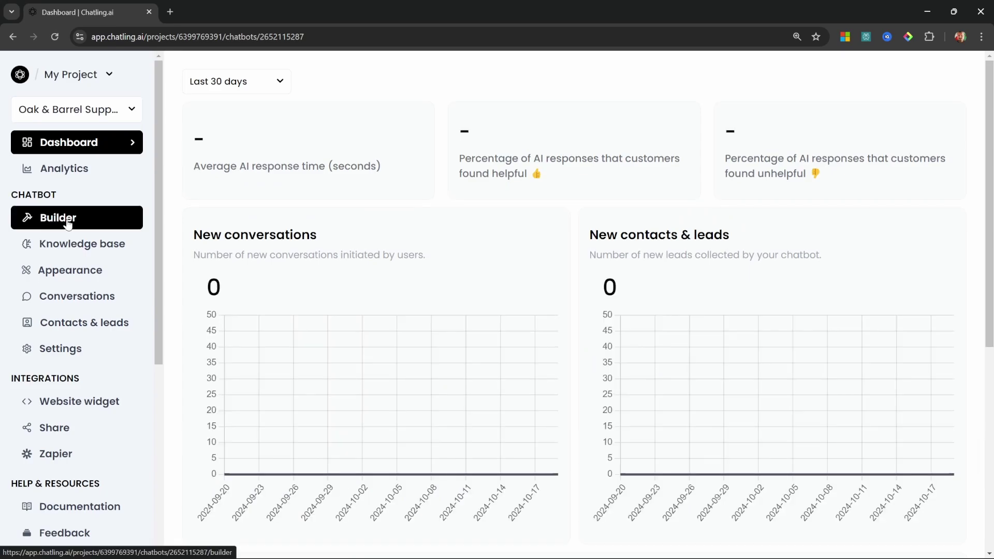
# Step: Change the chat widget's header title to "Oak & Barrel" in the chatbot's appearance settings and save
pyautogui.click(74, 278)
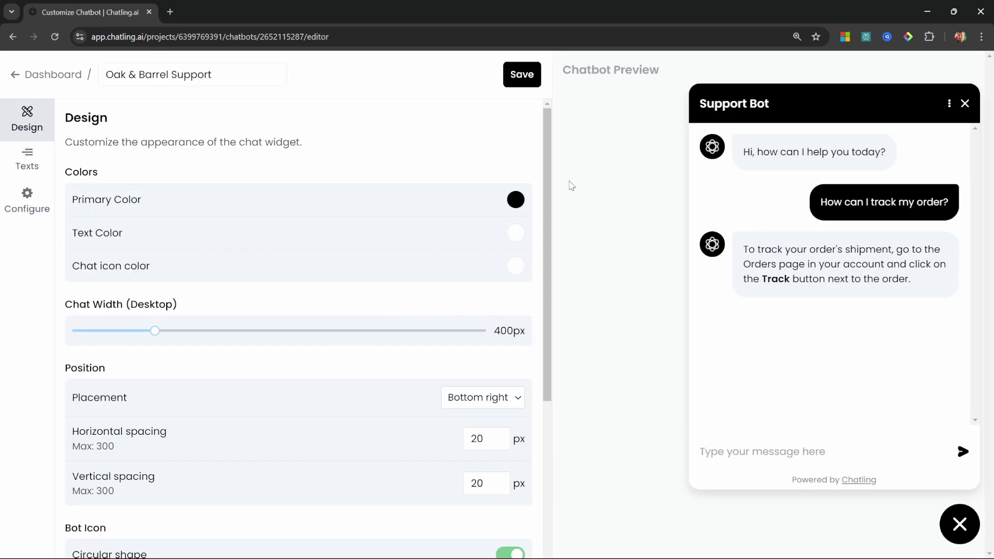
pyautogui.moveTo(548, 175); pyautogui.dragTo(543, 110)
pyautogui.click(29, 162)
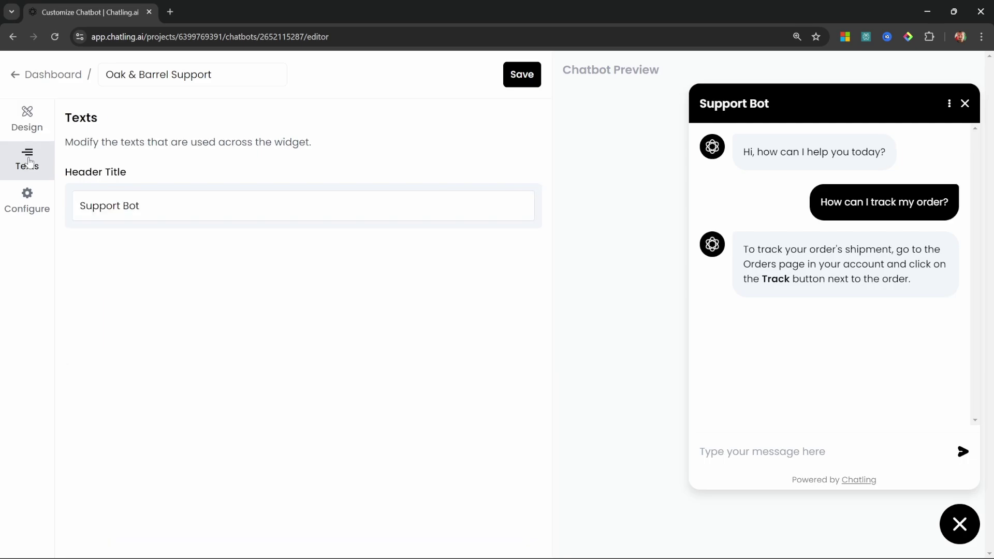
pyautogui.moveTo(182, 204); pyautogui.dragTo(36, 207)
pyautogui.write('Oak ')
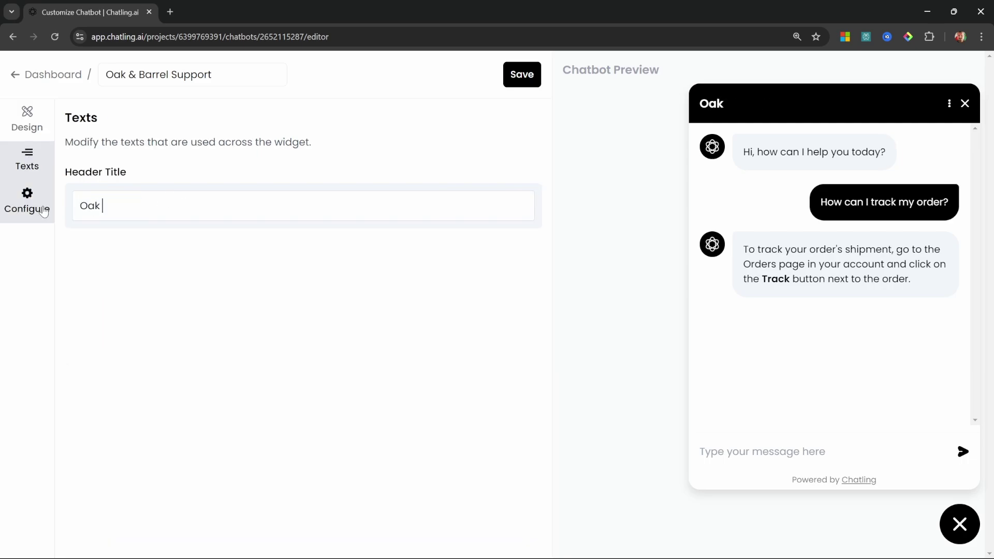
pyautogui.write('& Barrel')
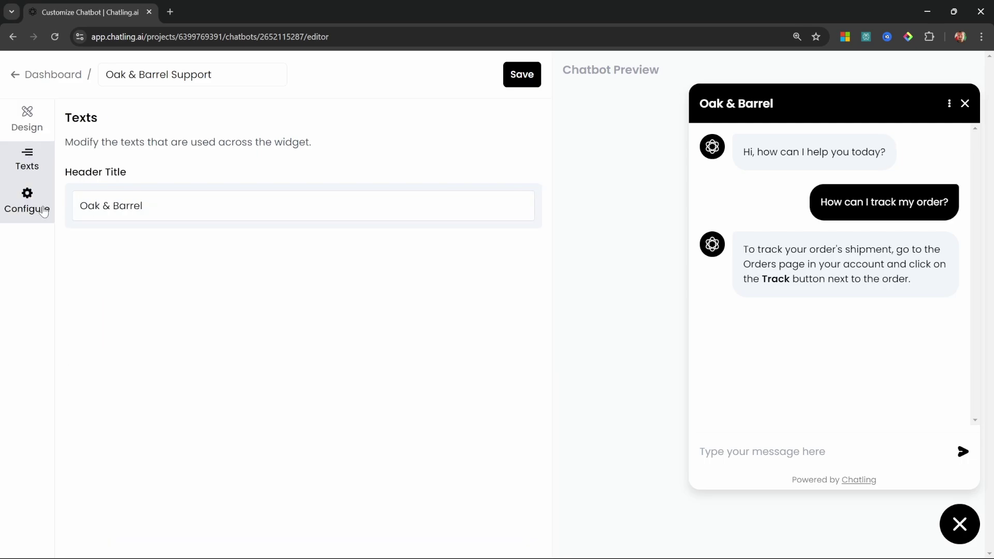
pyautogui.click(522, 75)
# Step: Review the website widget instructions, including the display types, embed code and platform integration guides
pyautogui.click(52, 75)
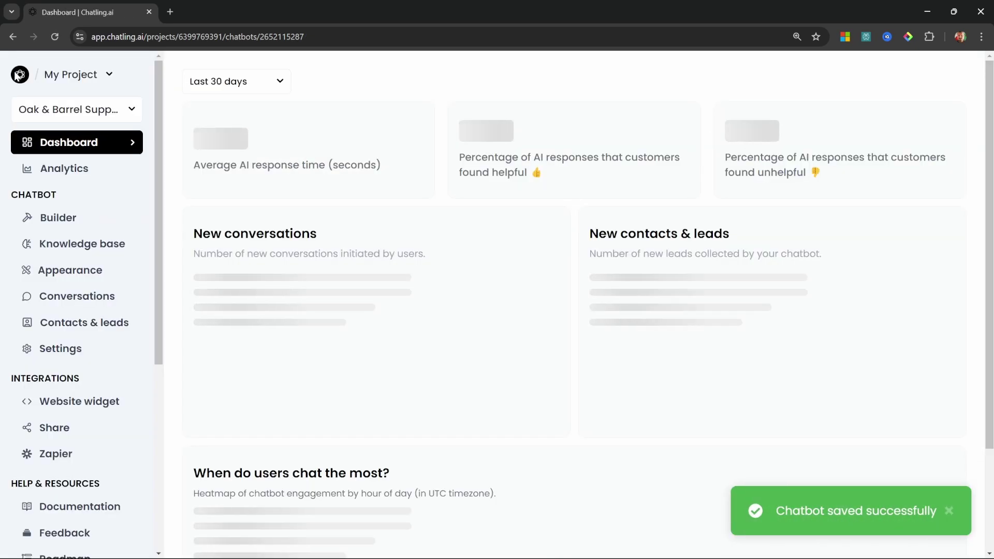
pyautogui.scroll(-3, 33, 202)
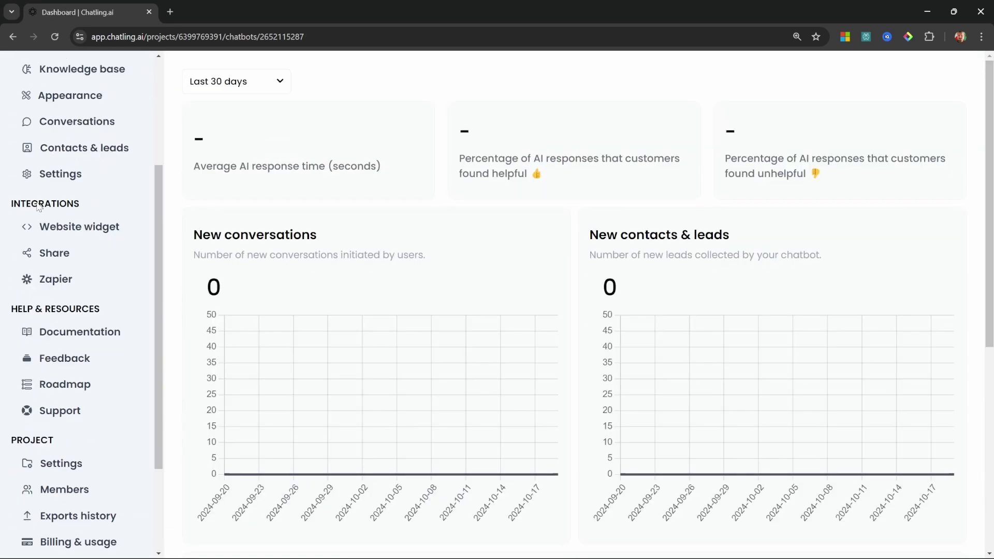
pyautogui.click(52, 227)
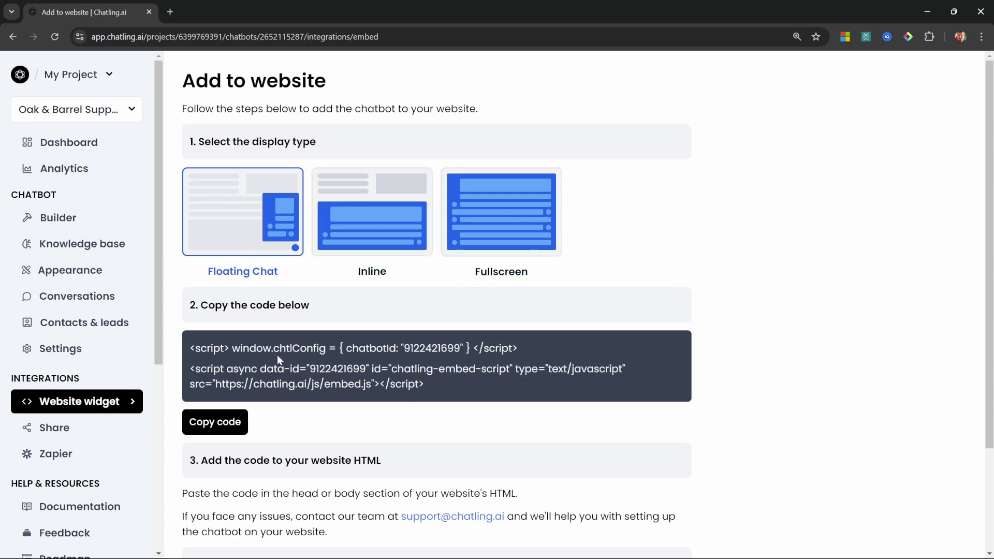
pyautogui.moveTo(187, 347); pyautogui.dragTo(345, 385)
pyautogui.moveTo(432, 384); pyautogui.dragTo(432, 384)
pyautogui.scroll(-3, 513, 267)
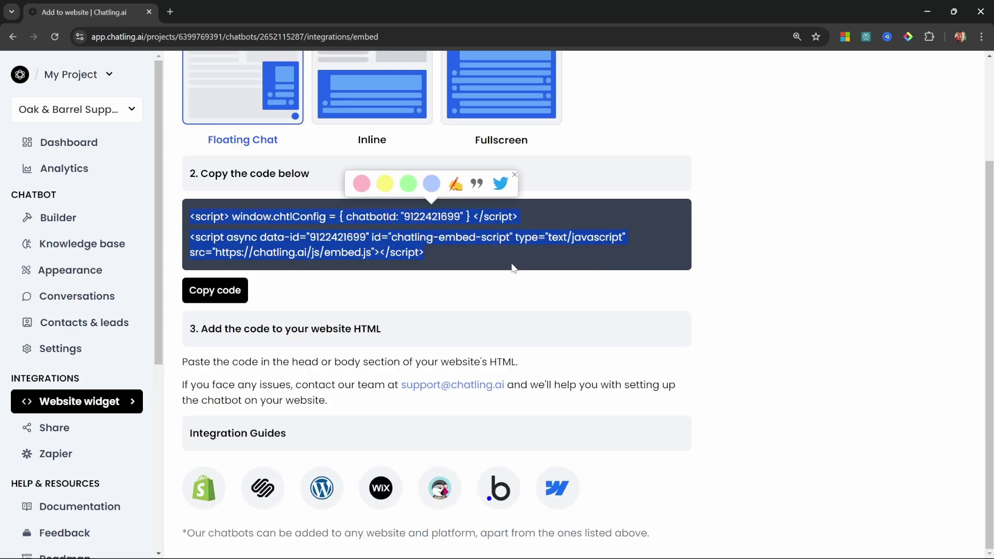
pyautogui.click(484, 288)
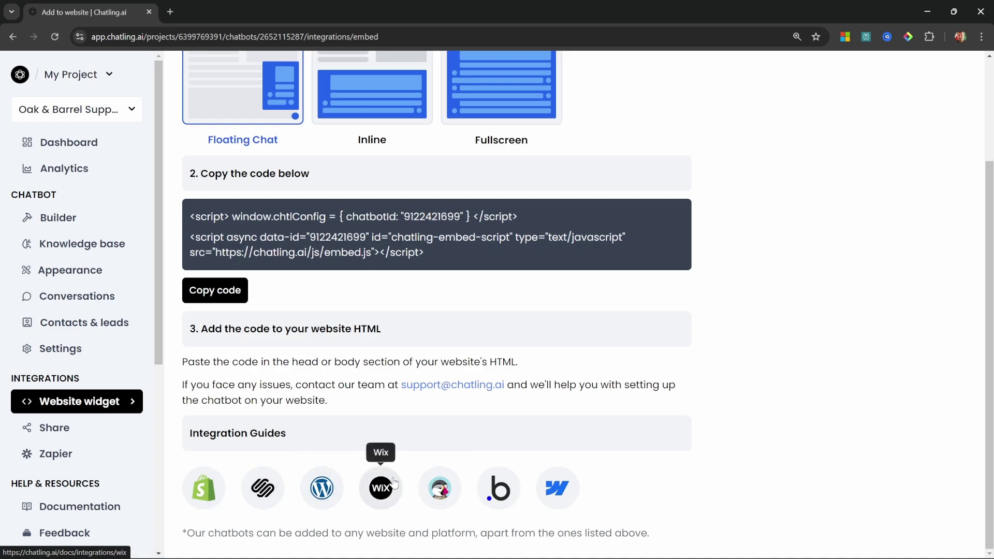
pyautogui.scroll(3, 223, 346)
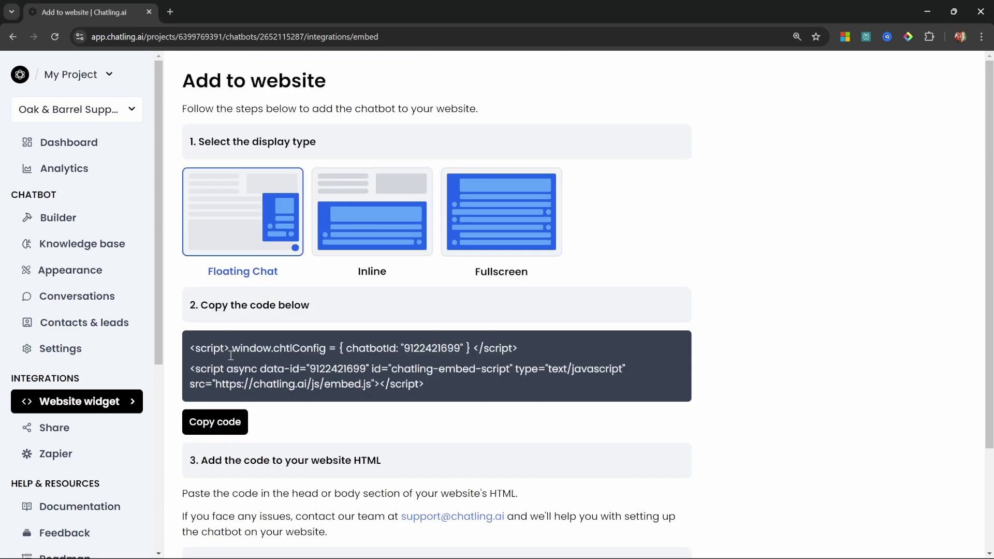
# Step: Create a sharing link for the chatbot, copy it, and open it in a new browser tab
pyautogui.click(51, 430)
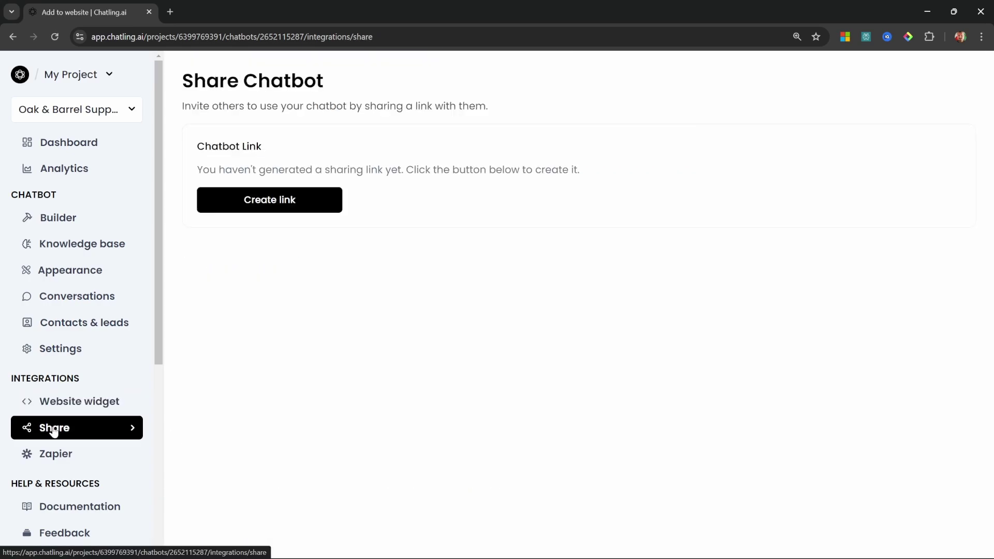
pyautogui.click(267, 217)
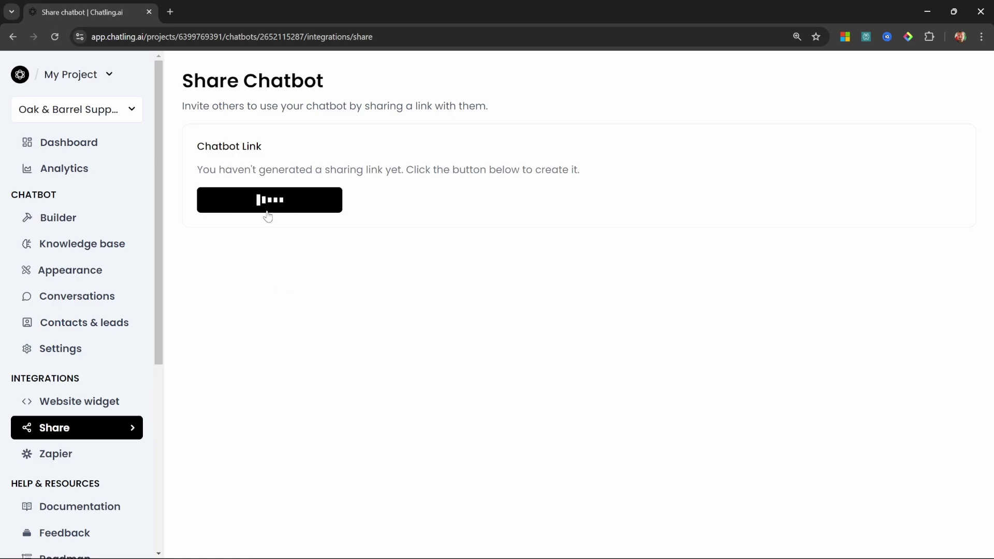
pyautogui.click(218, 216)
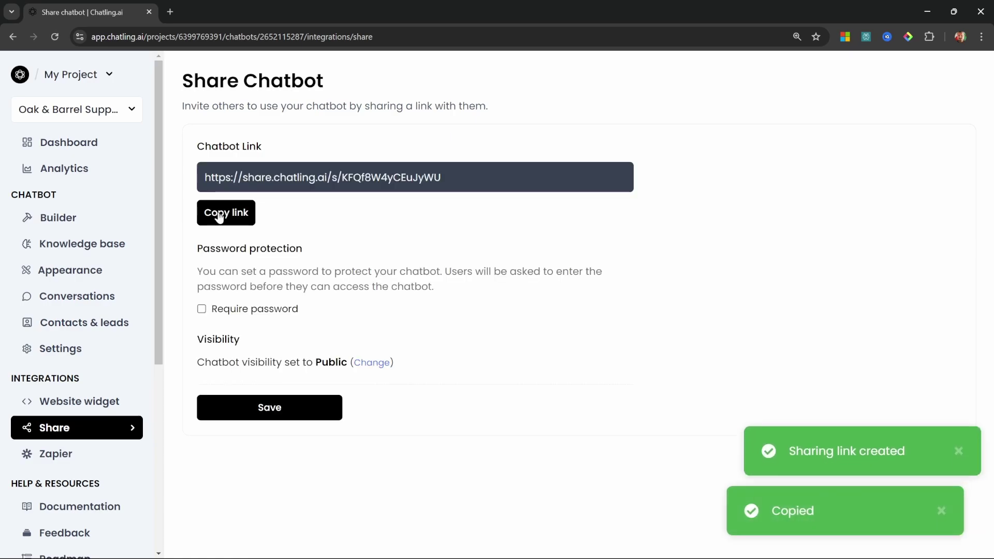
pyautogui.click(170, 11)
pyautogui.hotkey('ctrl', 'v')
pyautogui.press('Return')
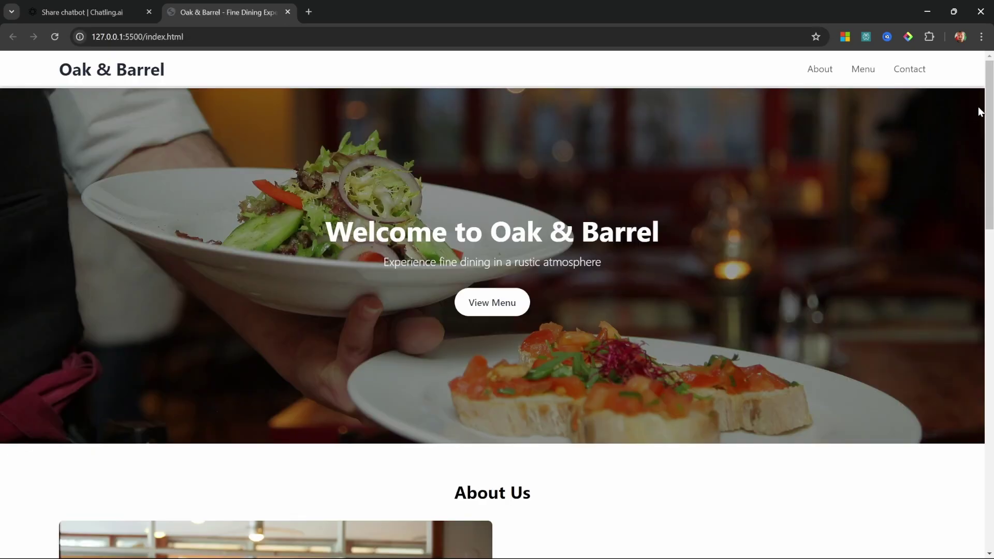
# Step: Compare the website widget's display types, choose Floating Chat, and copy its embed code
pyautogui.scroll(-4, 956, 129)
pyautogui.scroll(5, 877, 504)
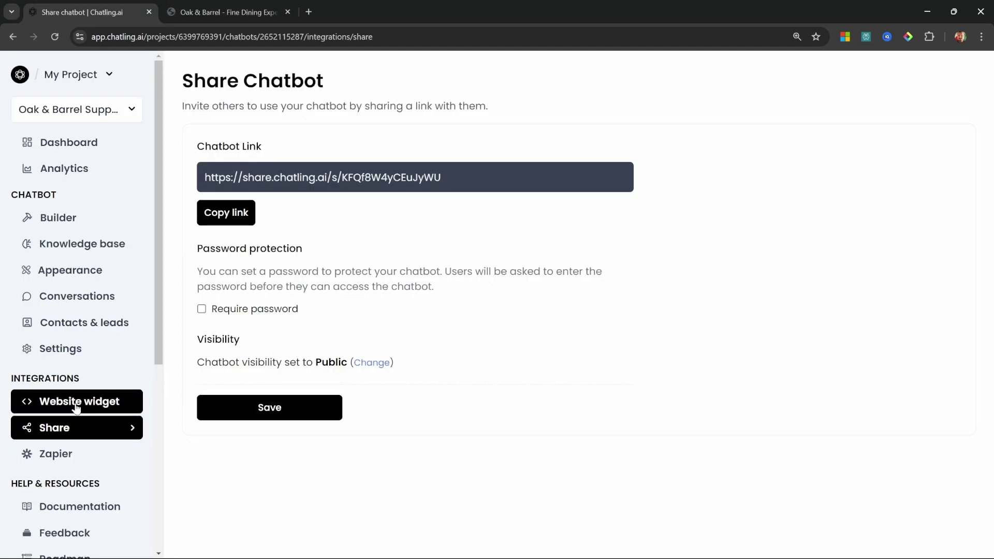
pyautogui.click(76, 409)
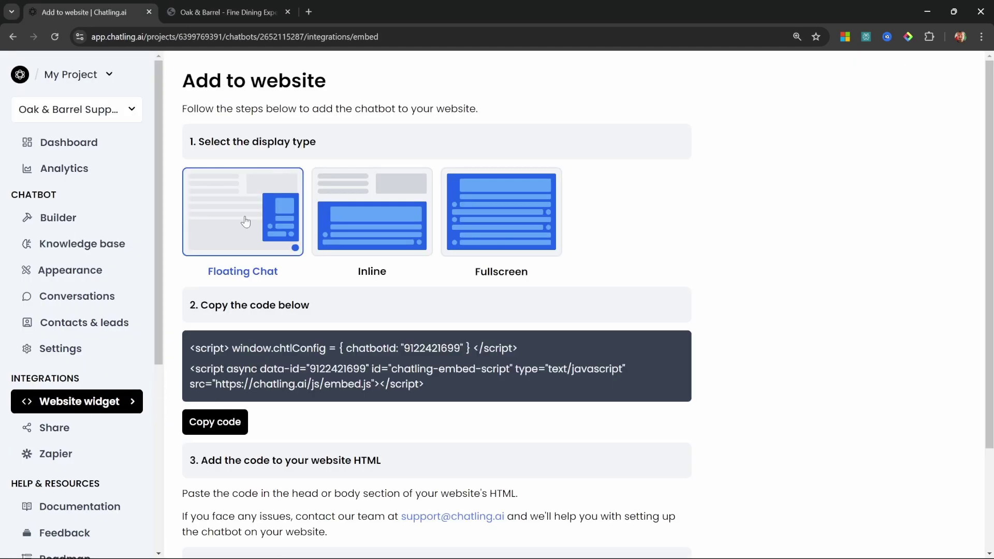
pyautogui.click(378, 216)
pyautogui.click(481, 216)
pyautogui.click(281, 275)
pyautogui.click(221, 423)
# Step: Switch to the code editor, paste the chatbot embed code before the closing body tag of index.html, and save the file
pyautogui.hotkey('alt', 'Tab')
pyautogui.moveTo(735, 83); pyautogui.dragTo(738, 461)
pyautogui.click(317, 365)
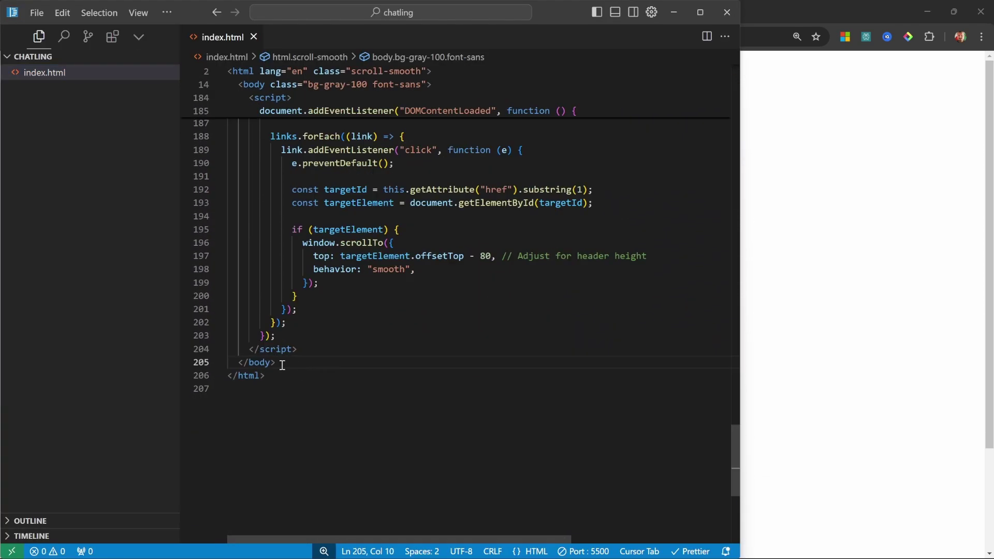
pyautogui.click(323, 352)
pyautogui.press('Return')
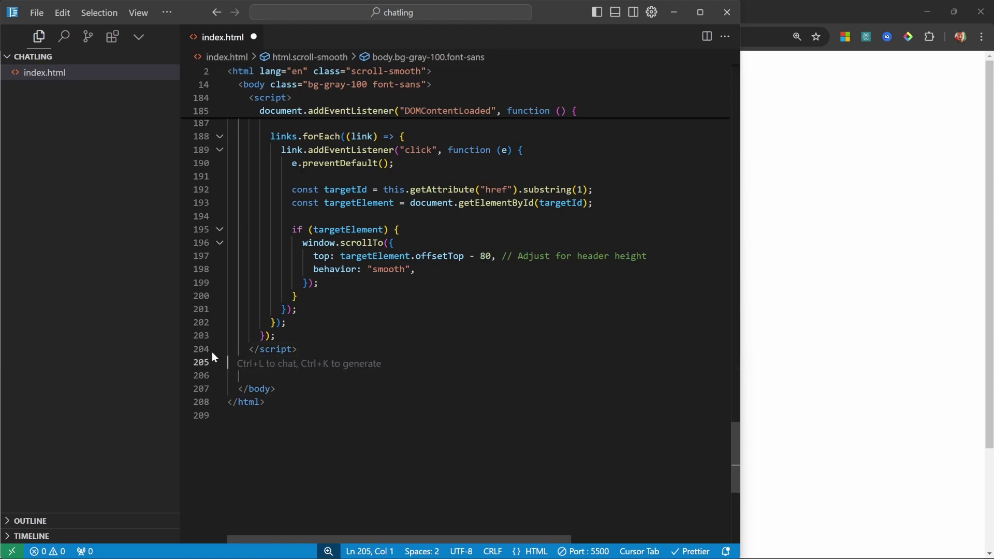
pyautogui.hotkey('ctrl', 'v')
pyautogui.hotkey('ctrl', 's')
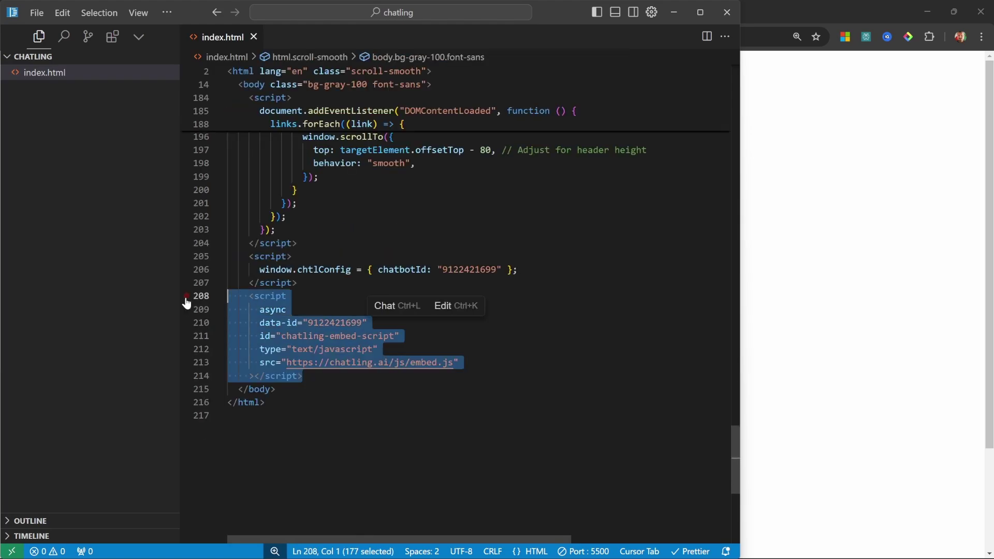
# Step: Open the chat widget on the Oak & Barrel website and submit a reservation with a name, 2 people and the date 2024-10-19
pyautogui.hotkey('alt', 'Tab')
pyautogui.click(269, 6)
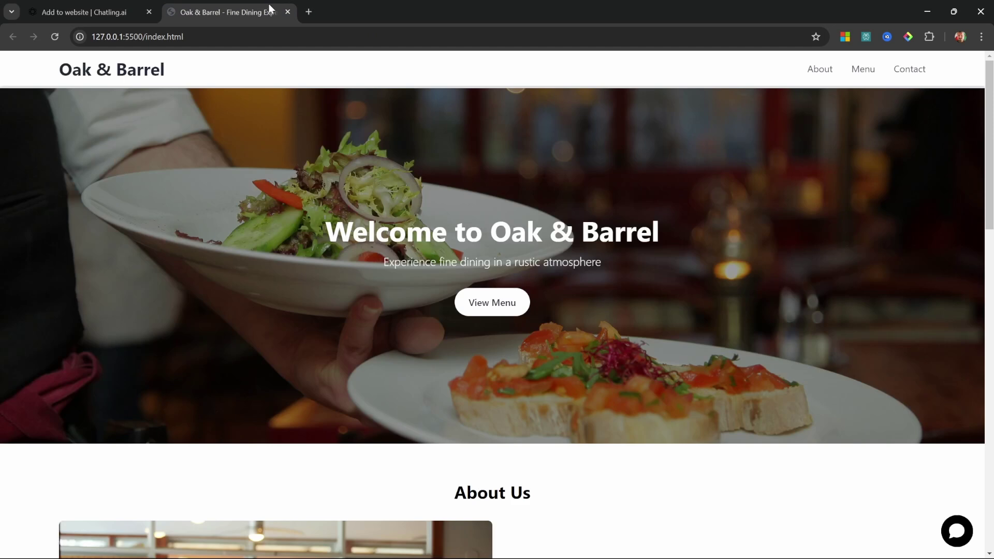
pyautogui.click(957, 531)
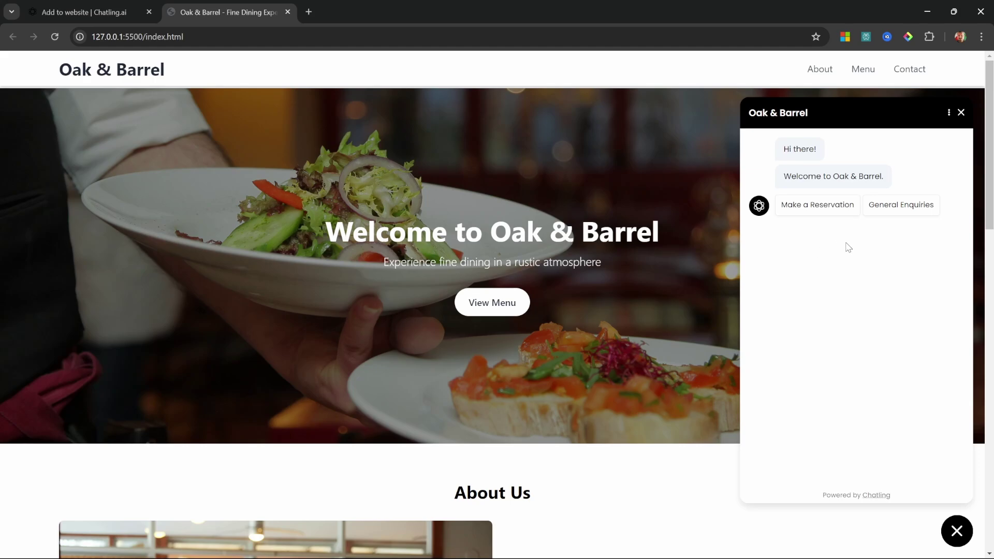
pyautogui.click(816, 213)
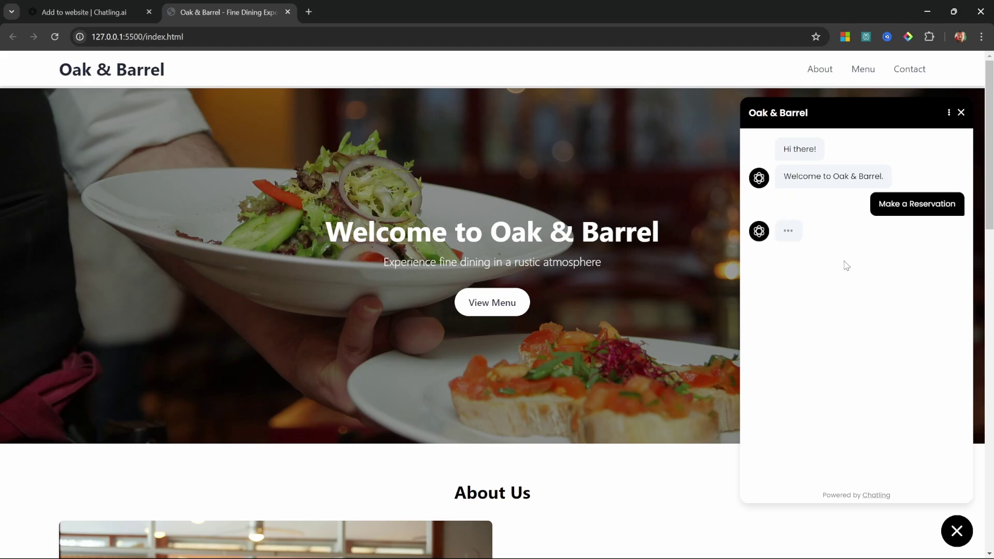
pyautogui.write('2')
pyautogui.press('Tab')
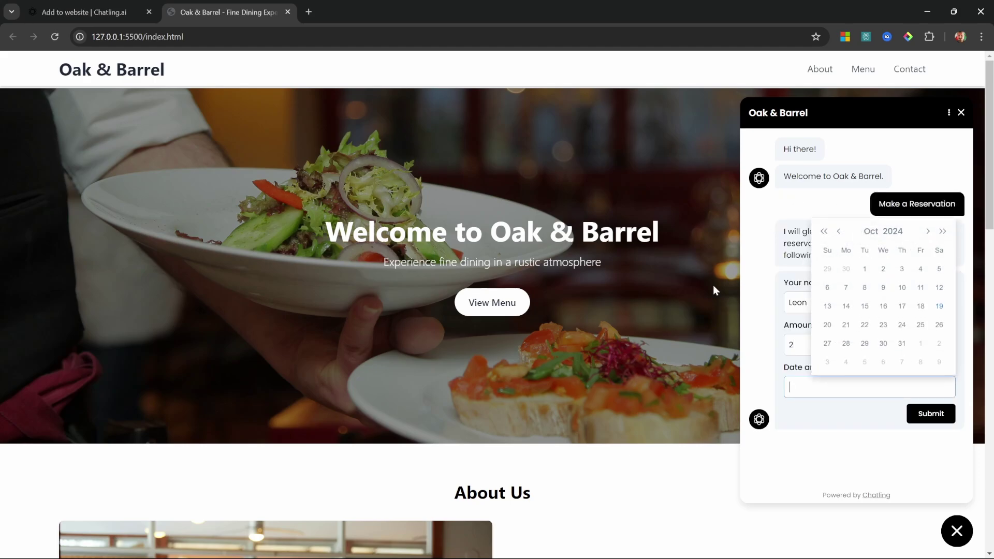
pyautogui.click(939, 306)
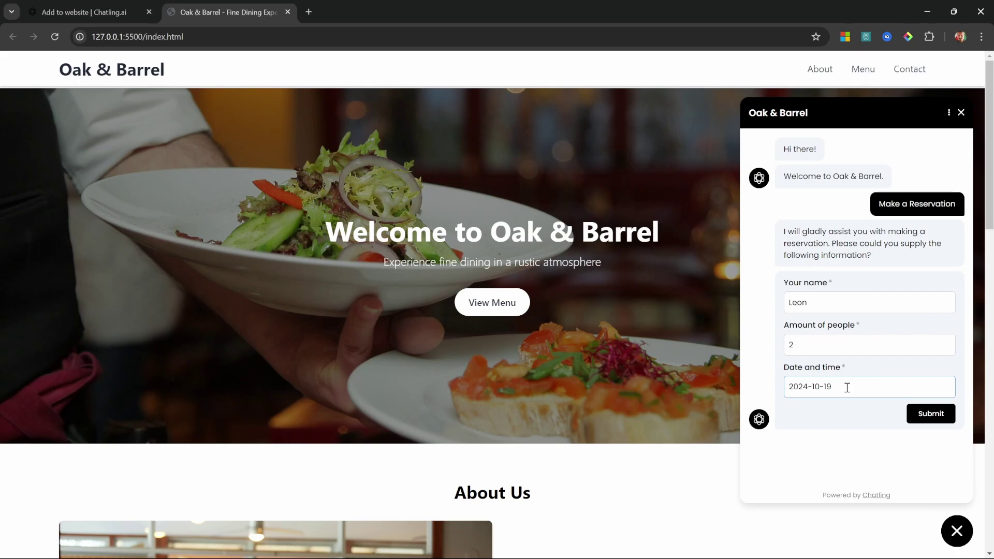
pyautogui.click(937, 415)
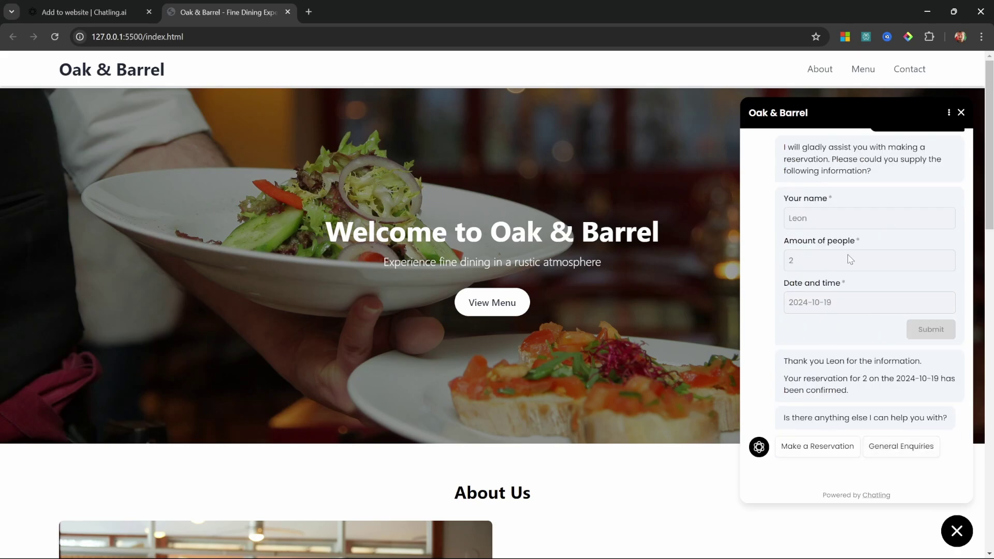
# Step: Choose General Enquiries in the website's chat widget and ask "What are your current specials?"
pyautogui.click(900, 448)
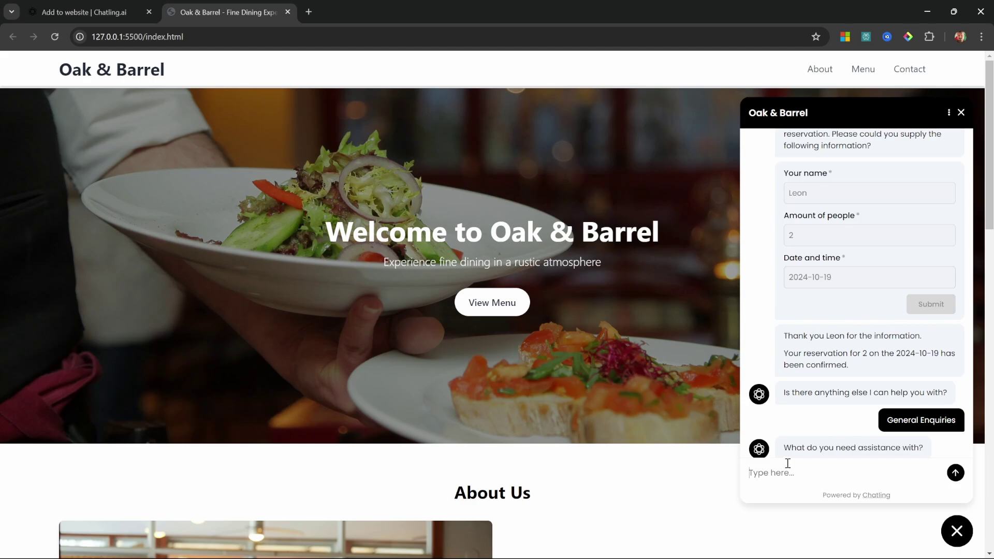
pyautogui.write('What are your current specials?')
pyautogui.press('Return')
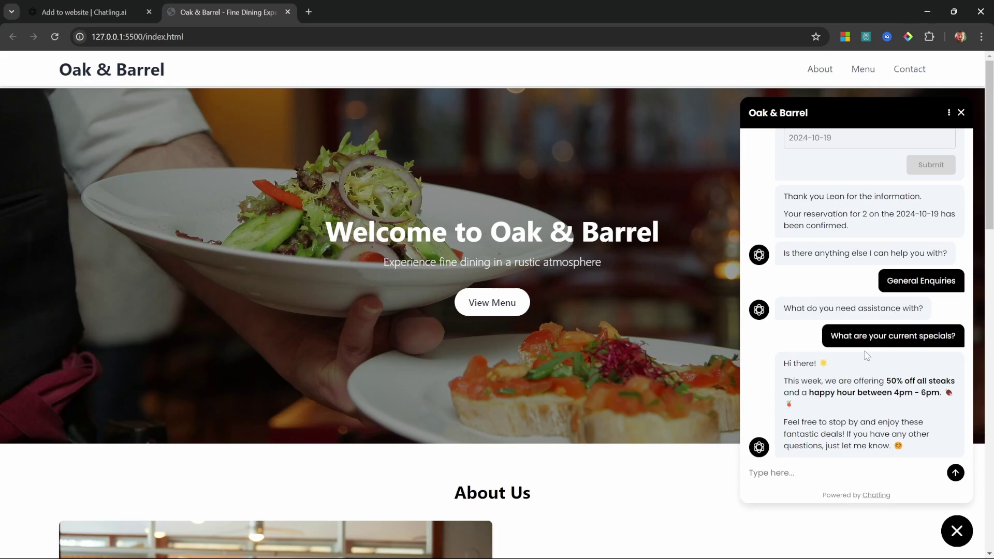
pyautogui.scroll(-1, 908, 295)
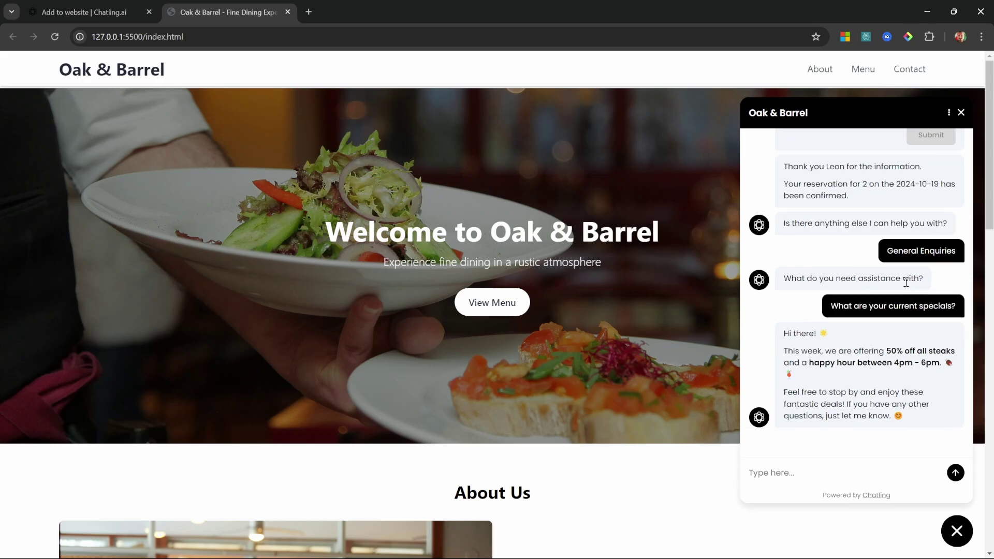
# Step: Review the submitted reservation details in the chat, then check the captured entries in the chatbot's Contacts & Leads list
pyautogui.scroll(5, 900, 279)
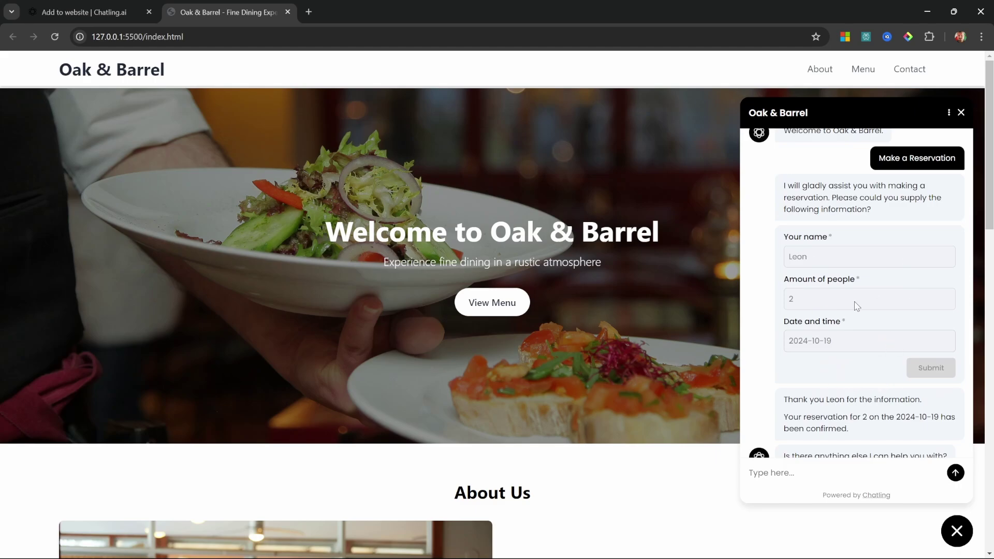
pyautogui.doubleClick(798, 256)
pyautogui.click(63, 6)
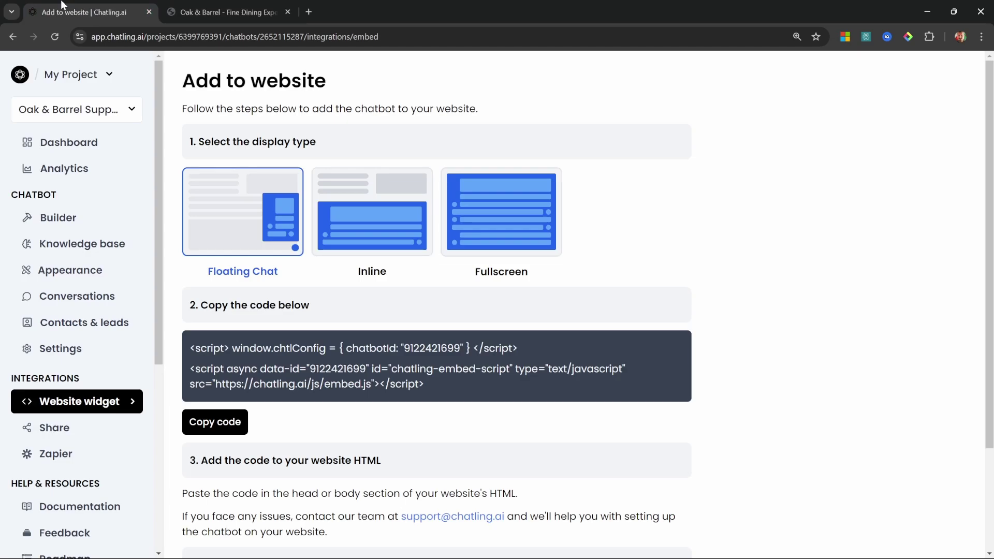
pyautogui.click(70, 325)
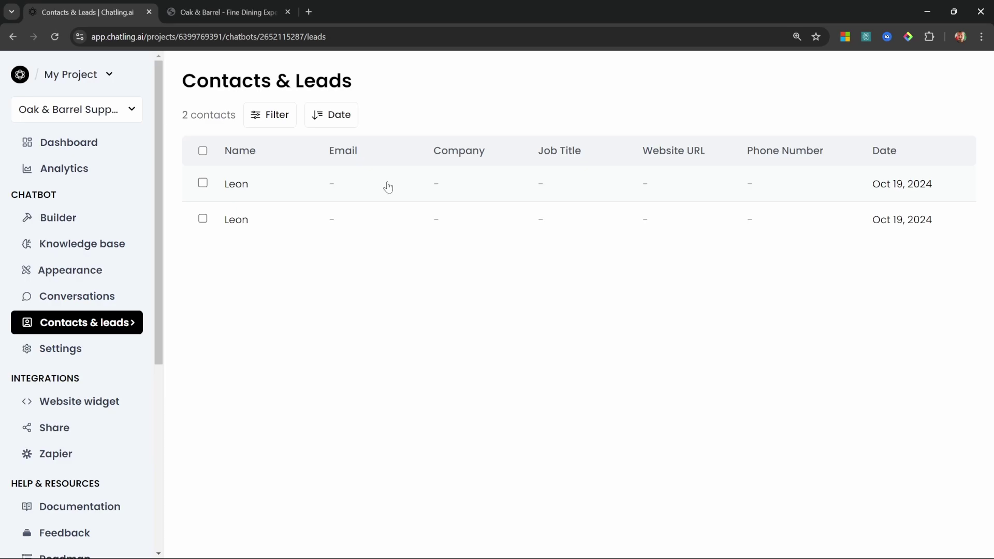
# Step: In the chatbot builder, add an "Email" field of type Email to the capture form in the Reservations block
pyautogui.click(79, 226)
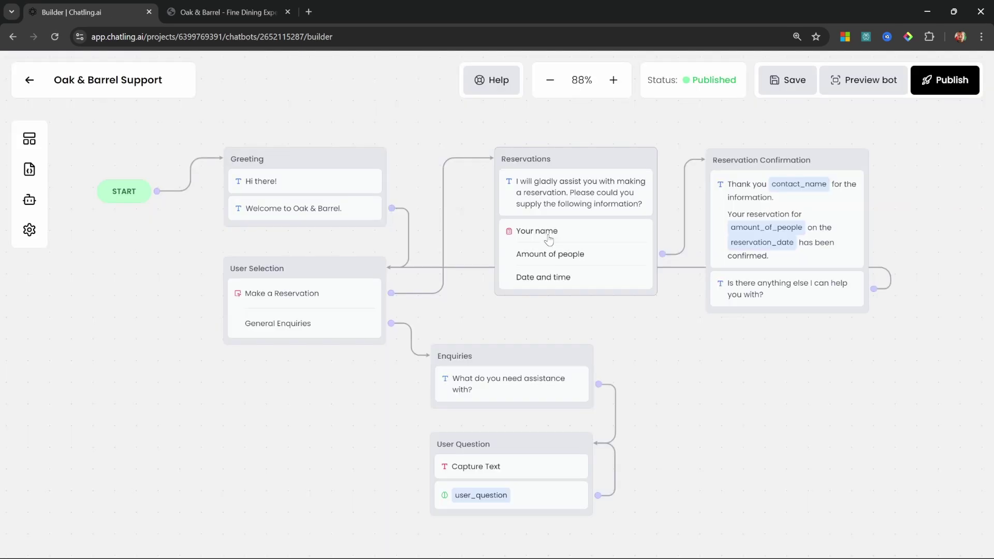
pyautogui.click(549, 240)
pyautogui.scroll(-8, 855, 381)
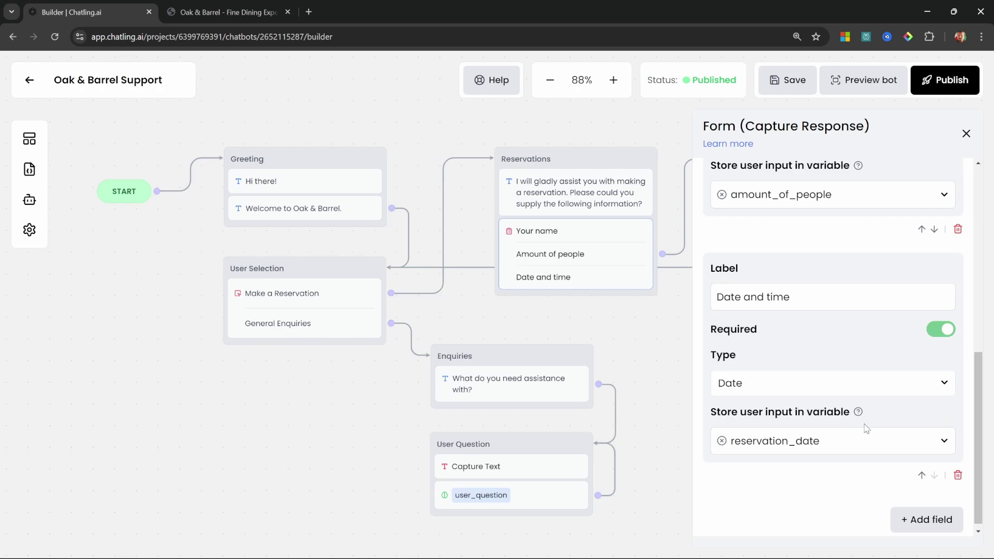
pyautogui.click(910, 525)
pyautogui.write('Email')
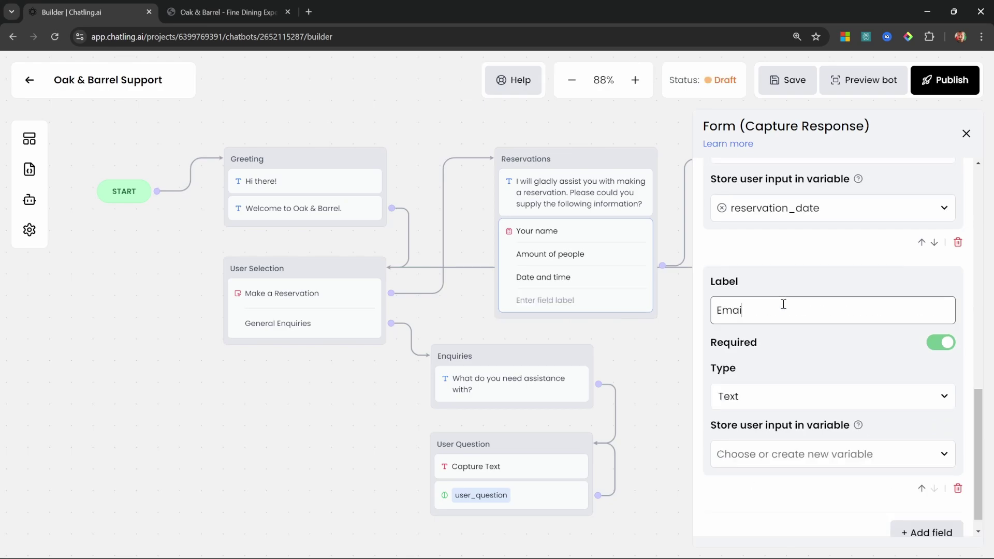
pyautogui.click(781, 404)
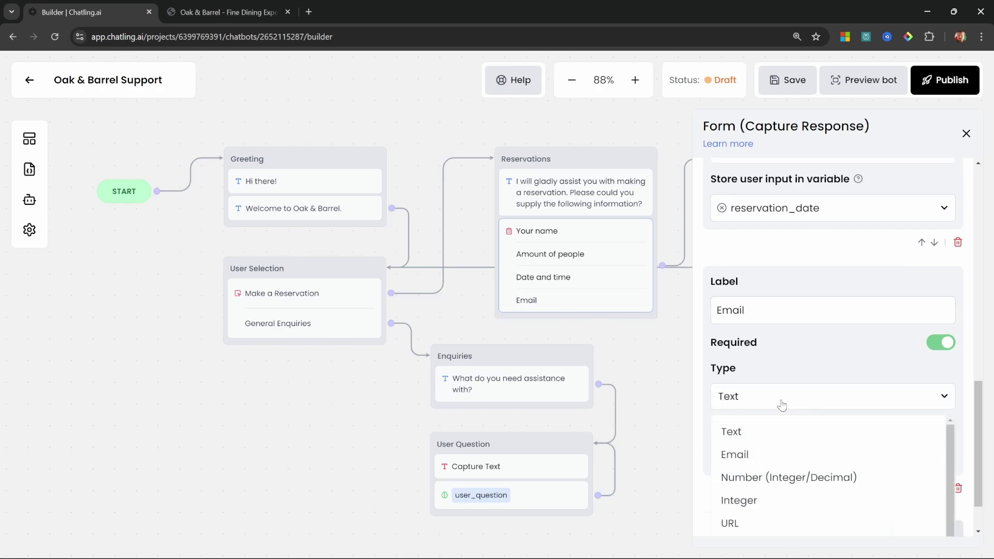
pyautogui.click(763, 459)
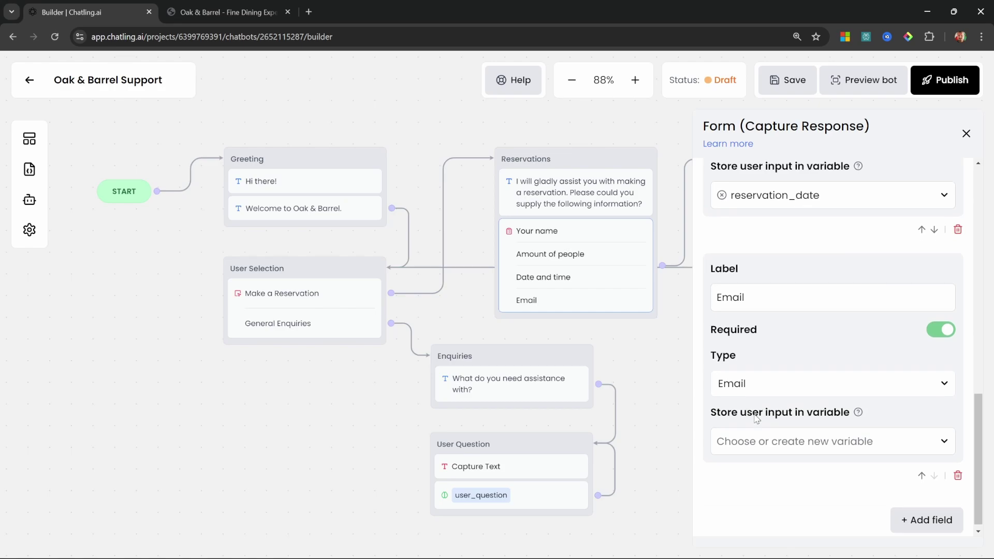
# Step: Store the Email field's input in the contact_email variable
pyautogui.click(880, 436)
pyautogui.scroll(-3, 848, 401)
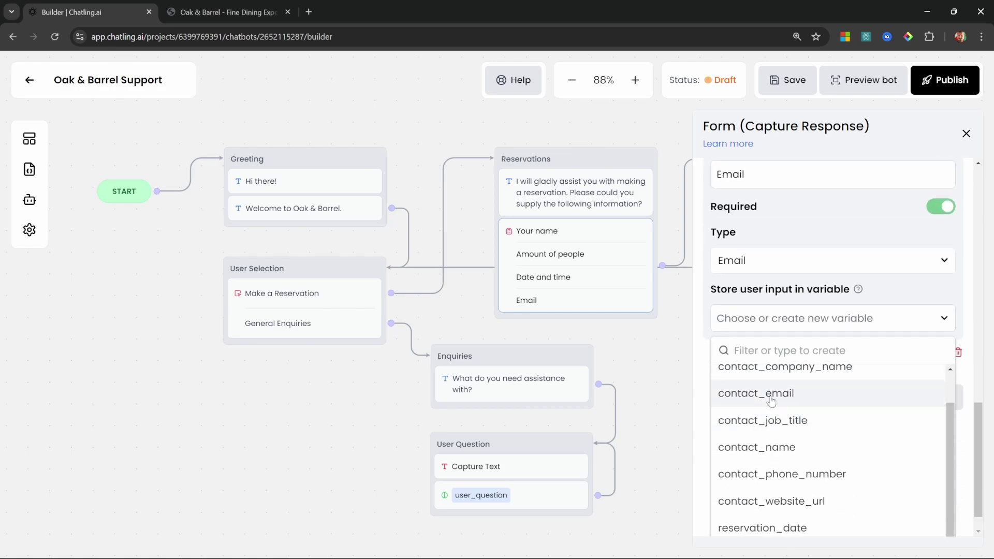
pyautogui.scroll(1, 772, 401)
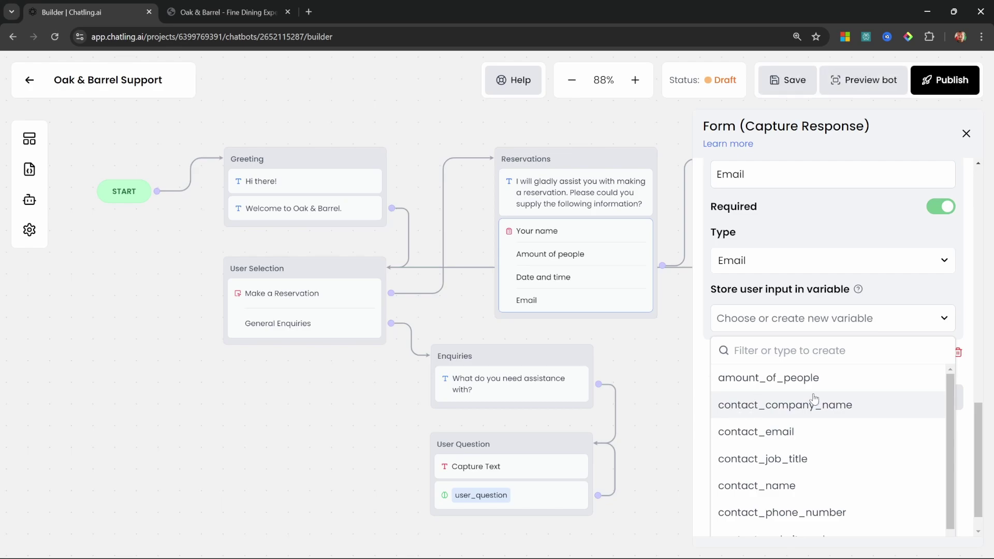
pyautogui.click(761, 431)
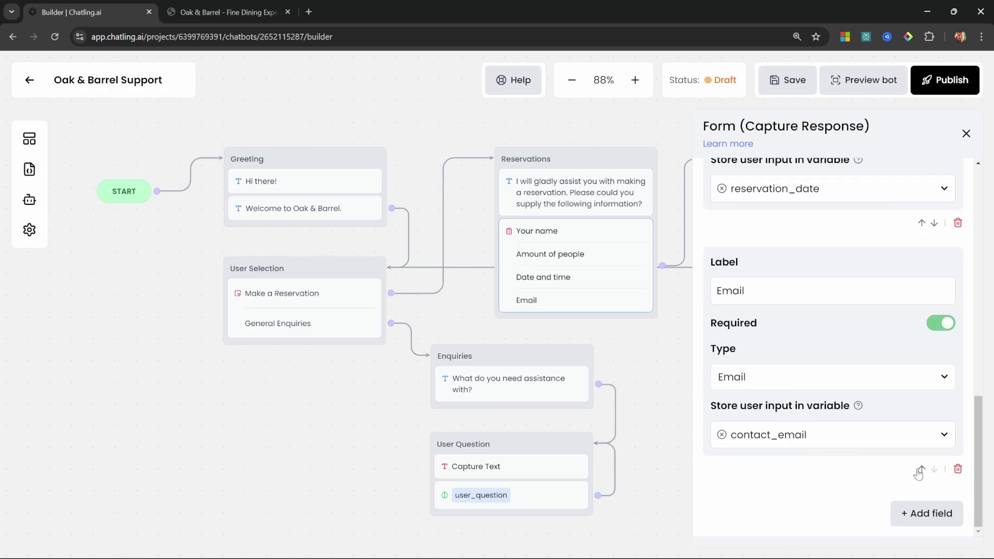
# Step: Move the Email field directly below "Your name" in the Reservations form, and save and publish the chatbot
pyautogui.click(921, 469)
pyautogui.click(921, 469)
pyautogui.scroll(2, 827, 289)
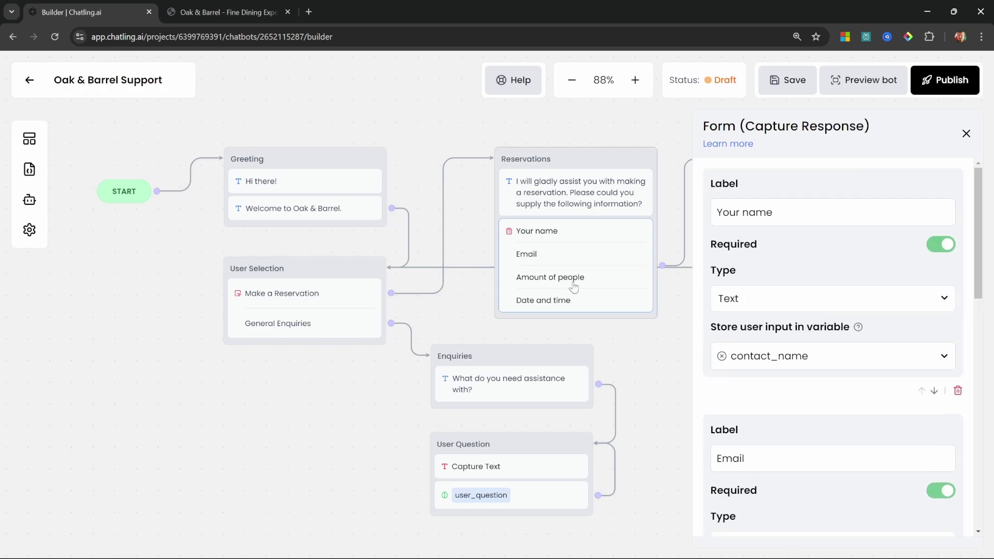
pyautogui.click(783, 76)
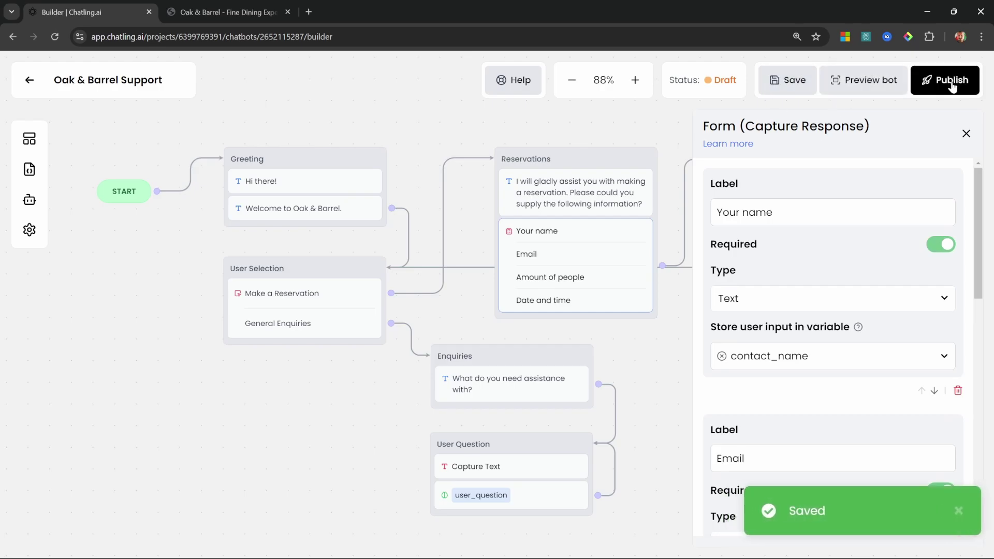
pyautogui.click(952, 81)
# Step: Reload the Oak & Barrel website, start a new chat in the widget and choose Make a Reservation
pyautogui.click(228, 12)
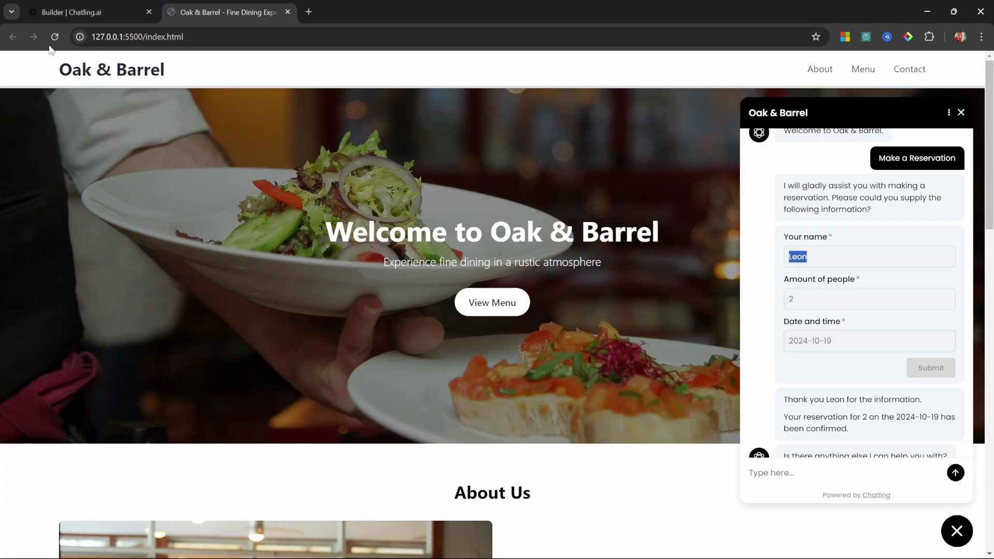
pyautogui.click(54, 36)
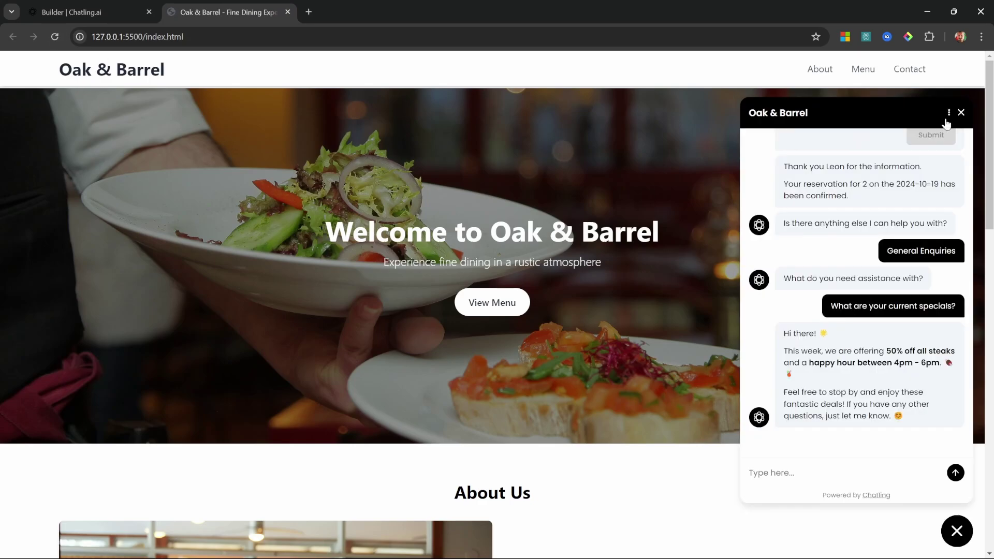
pyautogui.click(949, 112)
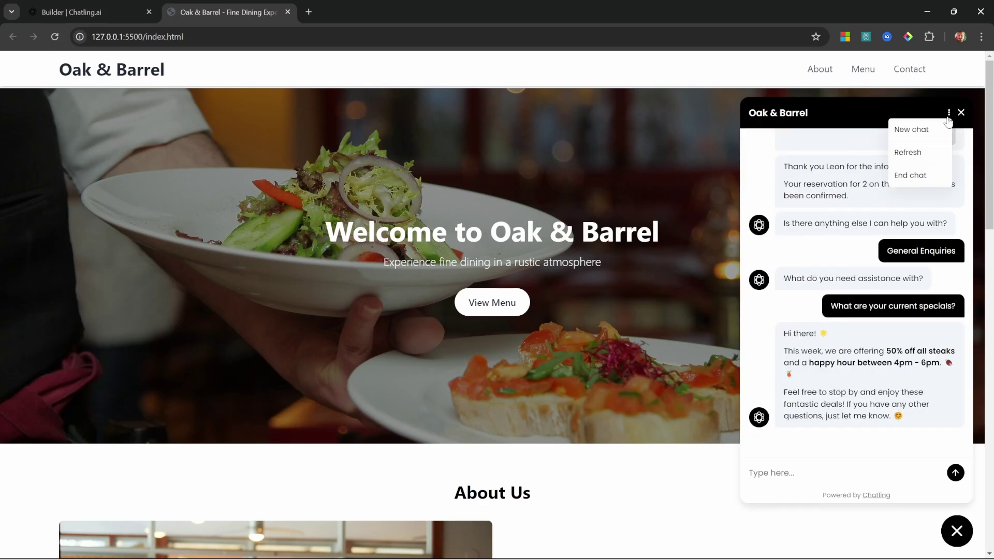
pyautogui.click(912, 130)
pyautogui.click(841, 215)
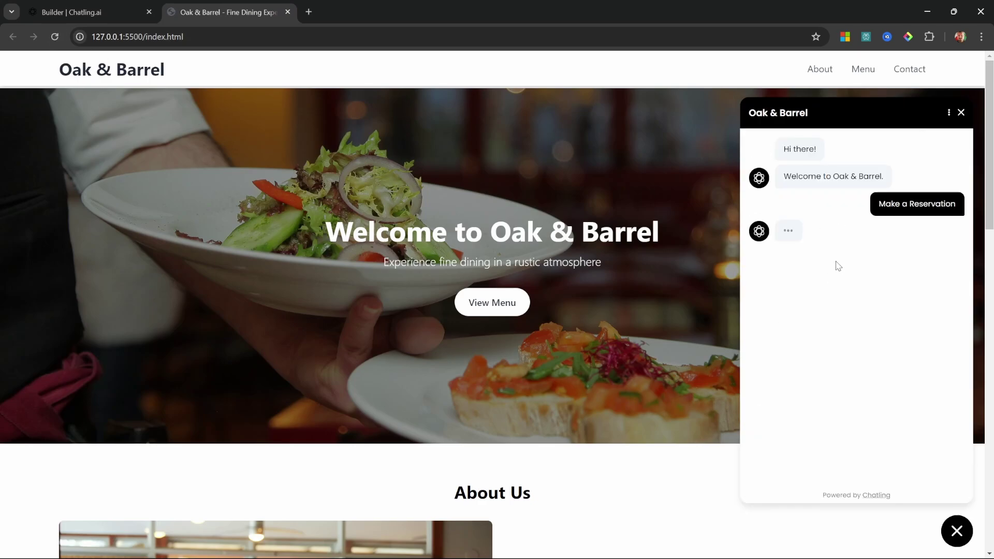
# Step: Fill in the reservation form with a name, an e-mail address, 3 people and the date 2024-10-20, and submit it
pyautogui.write('John')
pyautogui.press('Tab')
pyautogui.write('john@test.c')
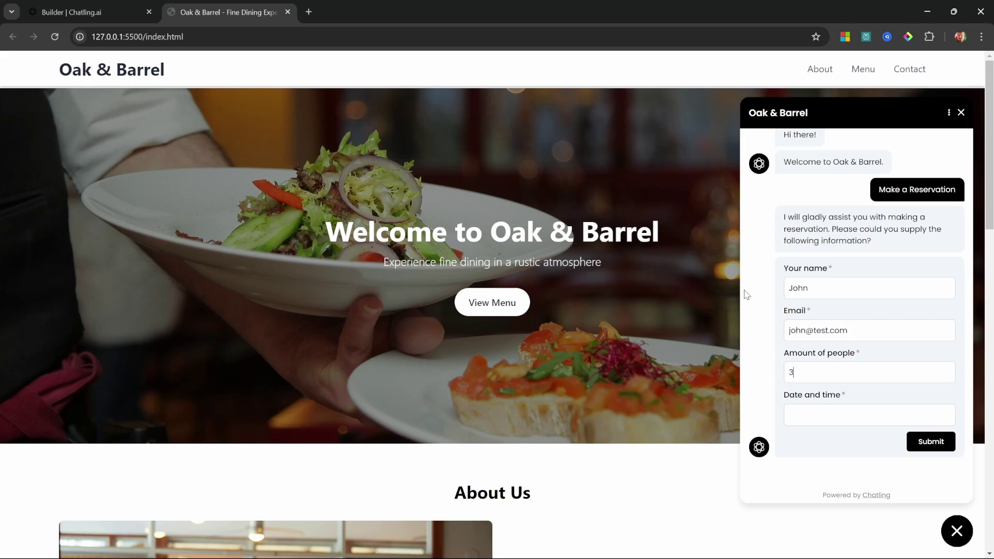
pyautogui.press('Tab')
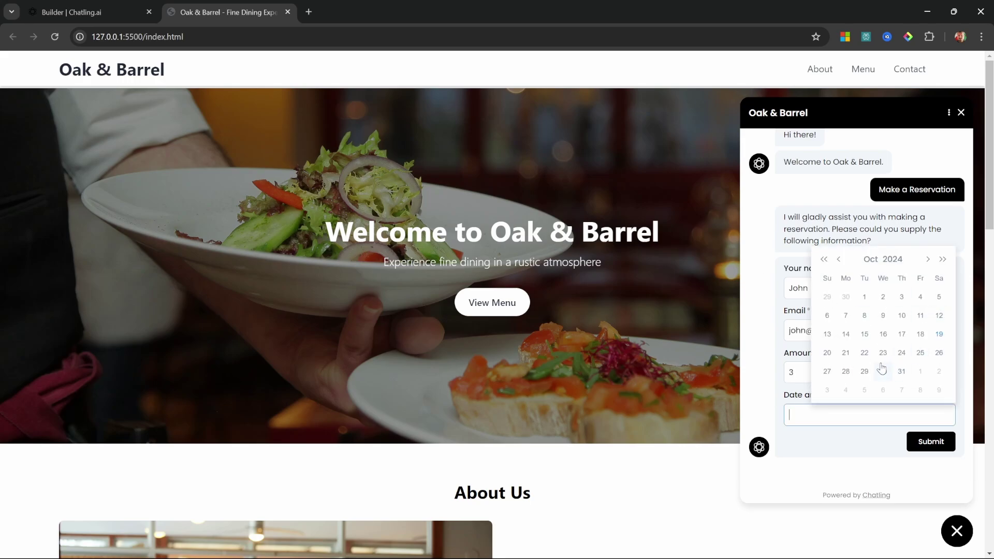
pyautogui.click(827, 353)
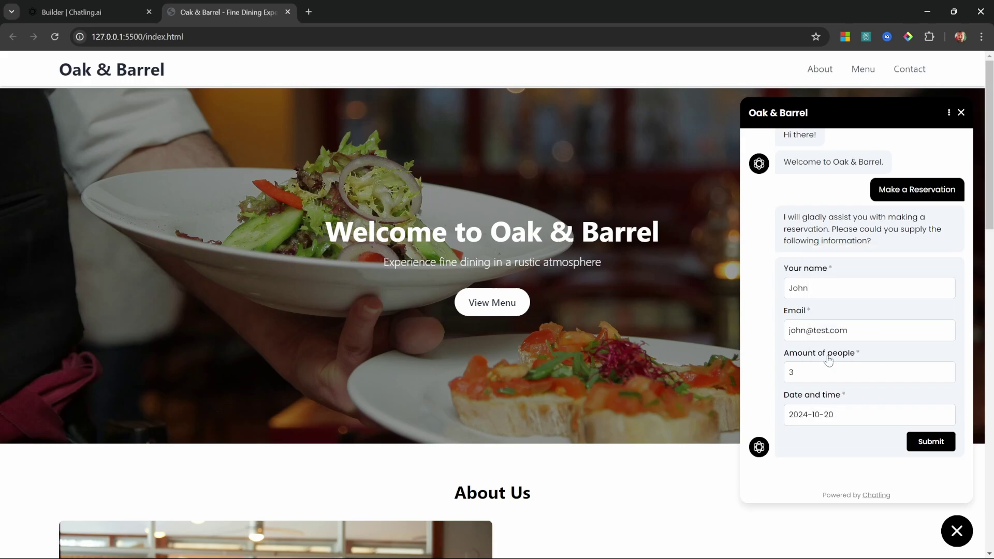
pyautogui.click(935, 441)
# Step: Return to the chatbot's Contacts & Leads list and refresh it to check the newly captured contact and e-mail
pyautogui.click(71, 6)
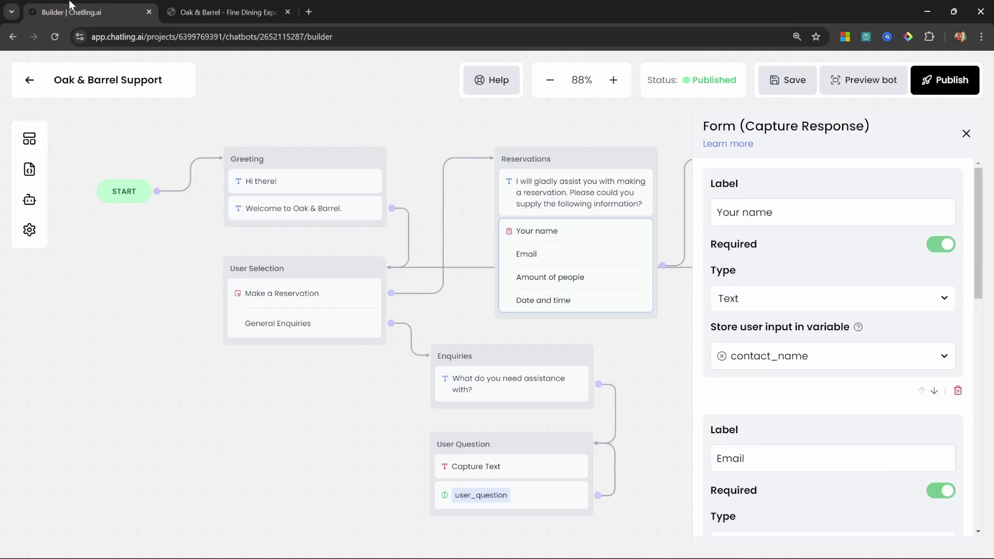
pyautogui.click(14, 36)
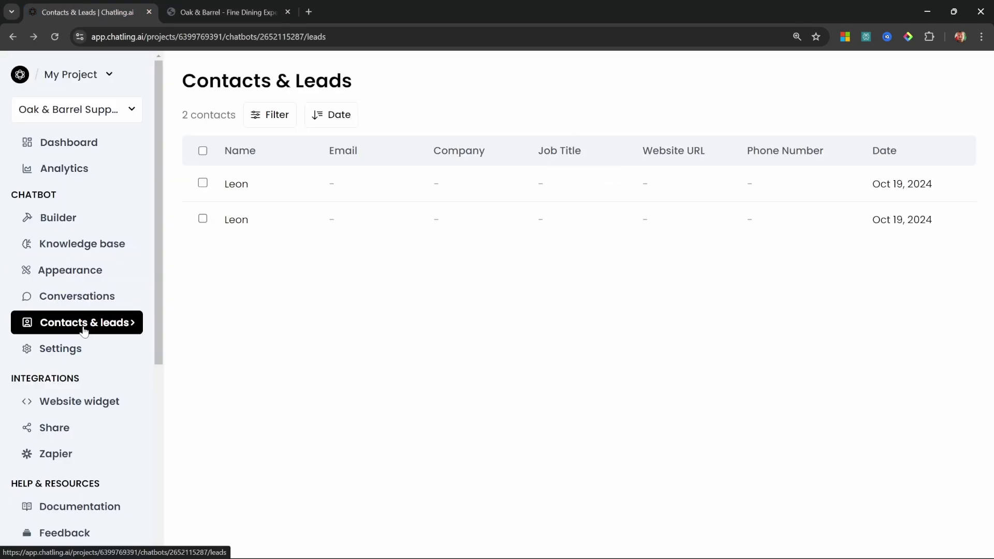
pyautogui.click(55, 36)
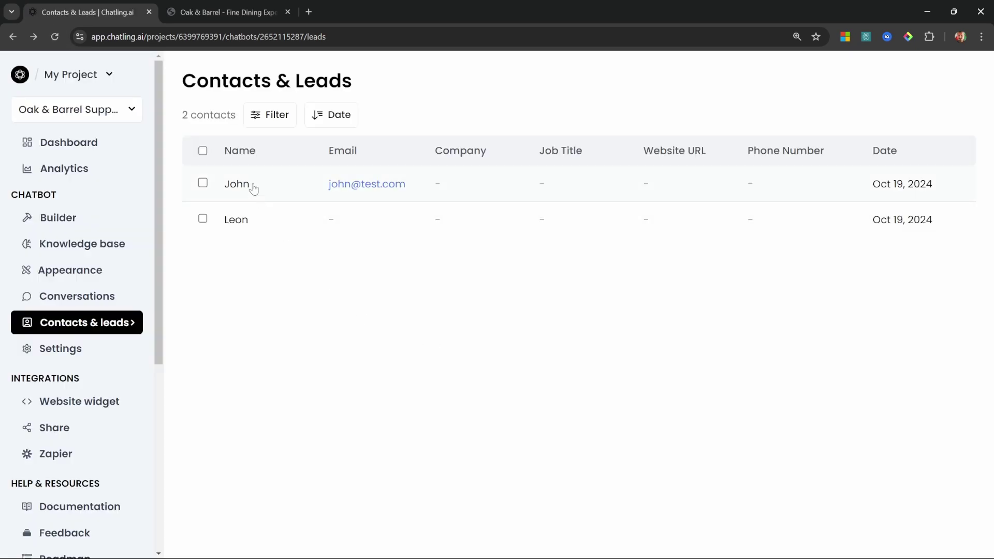